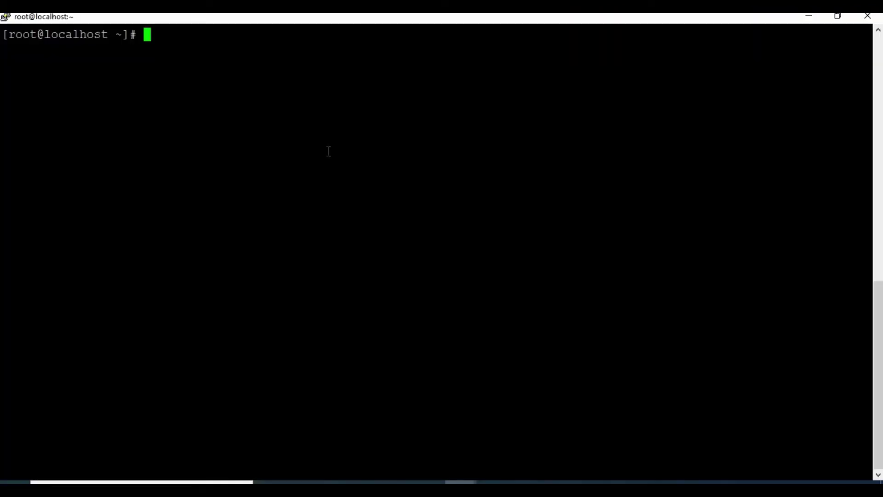
# List running containers, then enter docker run -d --name grafana -p 3000:3000 with config, data and logs volumes
pyautogui.write('docker ps')
pyautogui.press('Return')
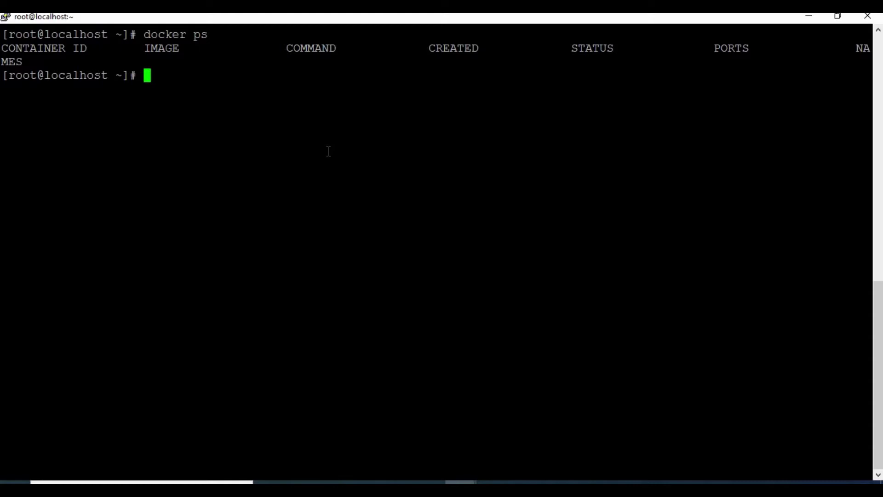
pyautogui.write('docker run ')
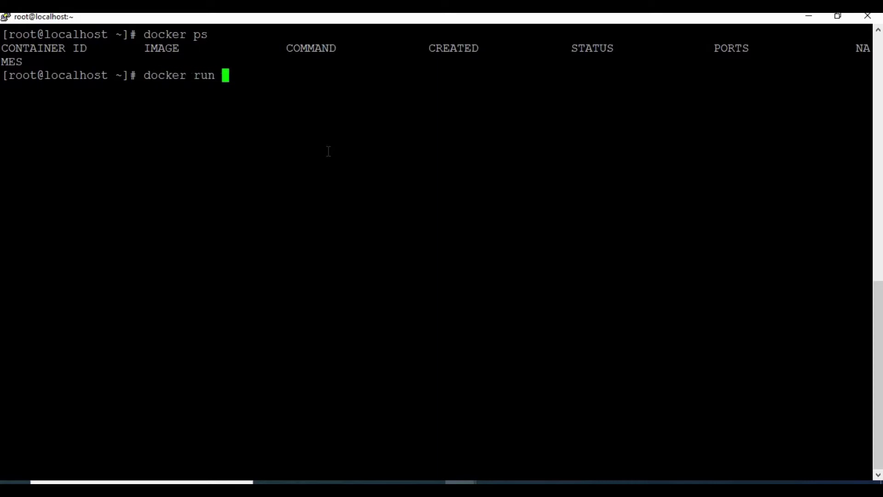
pyautogui.write('-d -')
pyautogui.write('-n')
pyautogui.press('BackSpace')
pyautogui.write('-name')
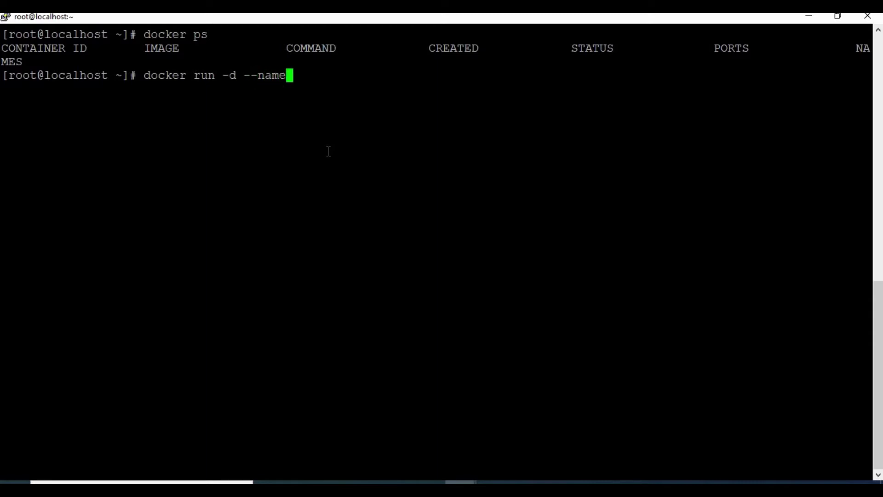
pyautogui.write(' grafan')
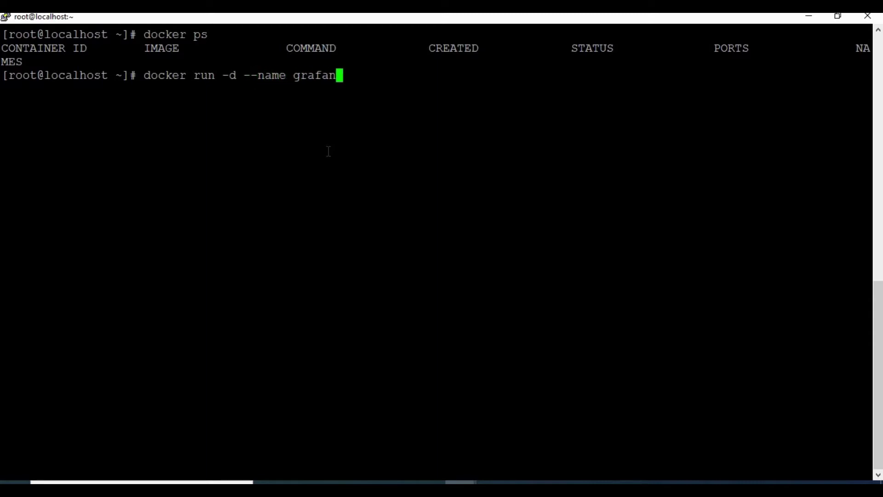
pyautogui.write('a -p 300')
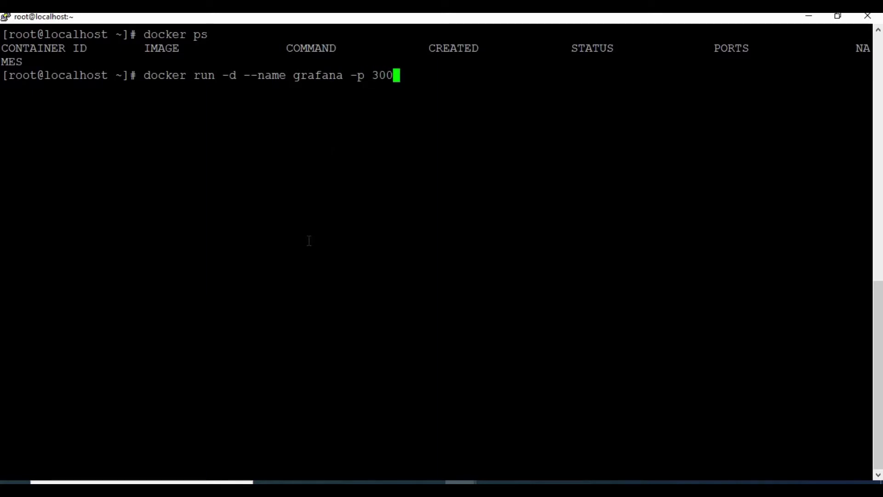
pyautogui.write('0:3000')
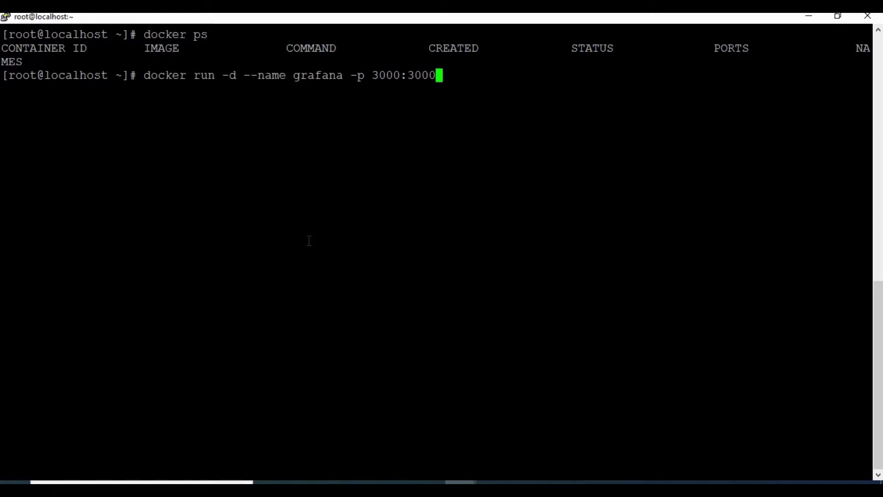
pyautogui.write(' -v grafa')
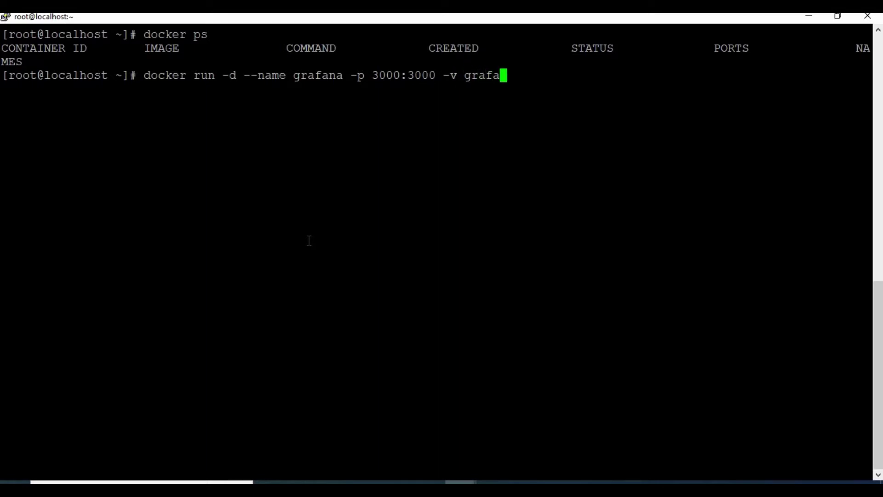
pyautogui.write('_config:/etc/grafana ')
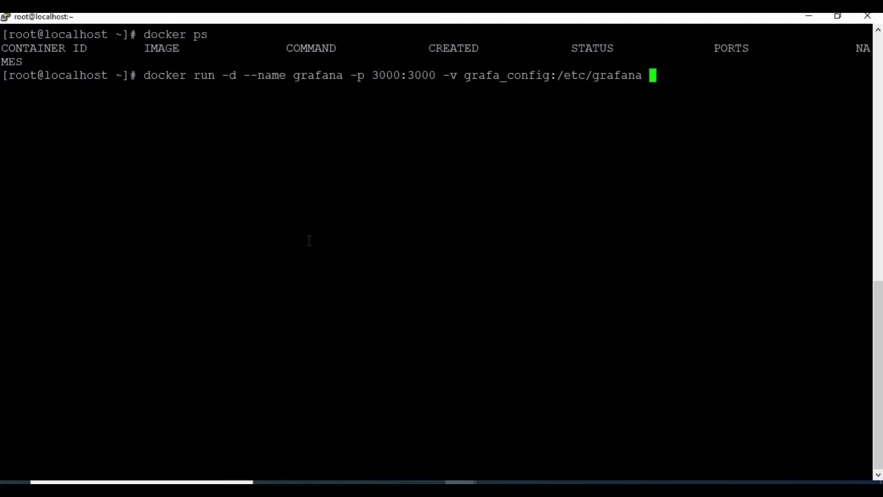
pyautogui.write('-v grafa')
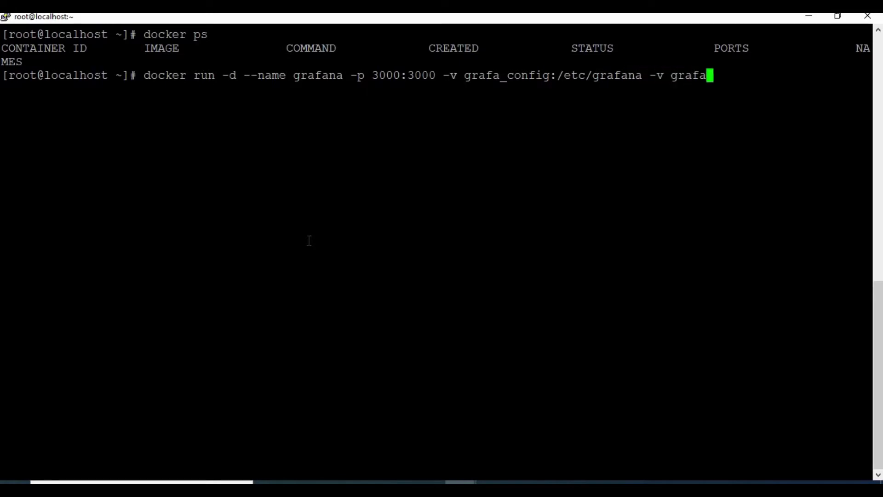
pyautogui.write('na_data')
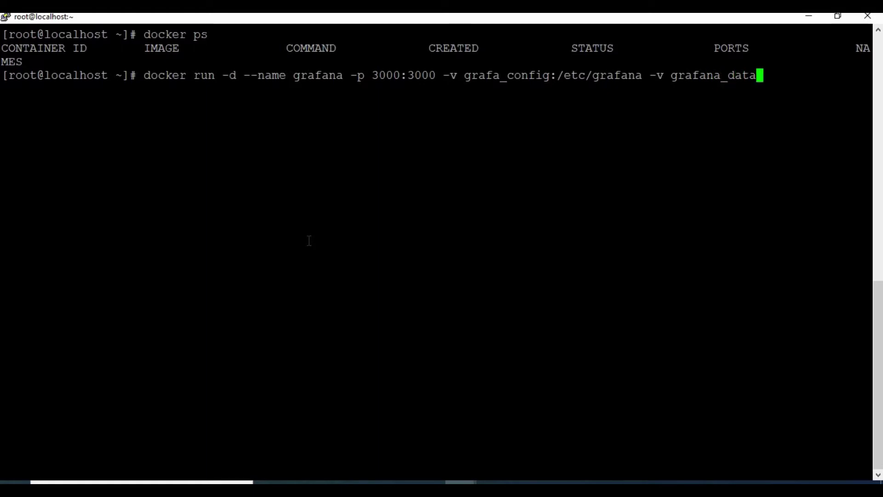
pyautogui.write(':/var/lib/gr')
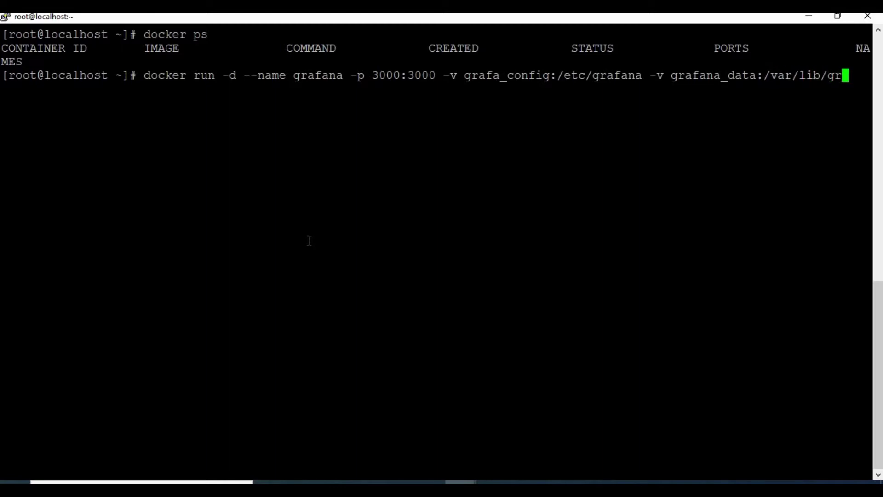
pyautogui.write('afana ')
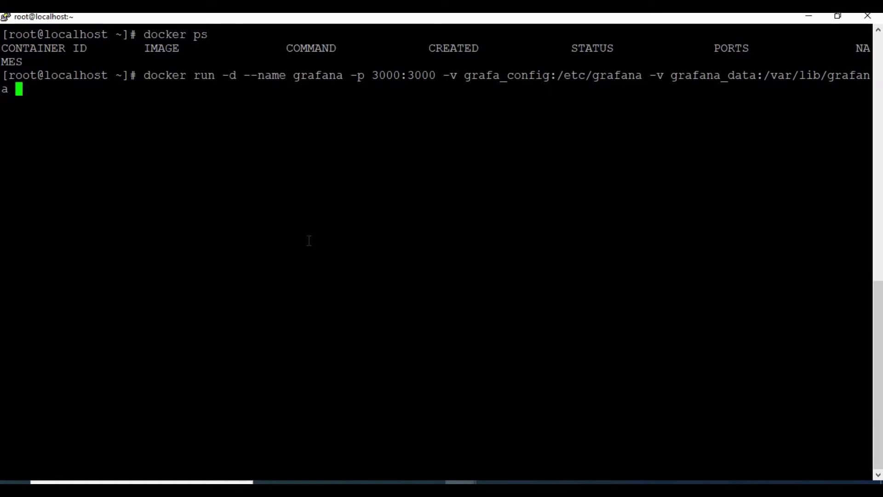
pyautogui.write('-v grafana')
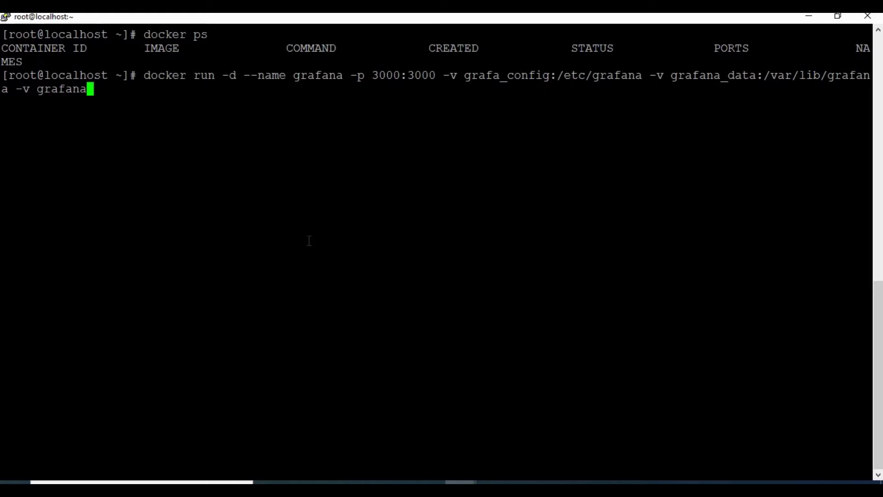
pyautogui.write('_logs:')
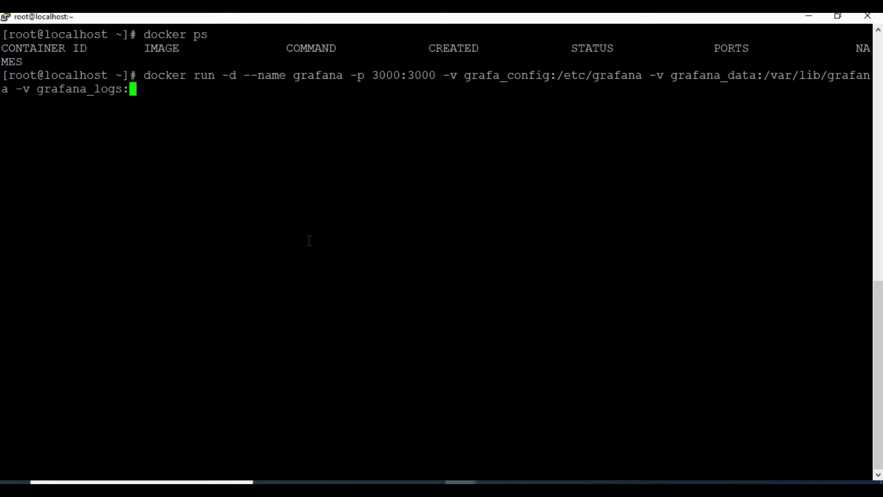
pyautogui.write('var/')
pyautogui.press('BackSpace')
pyautogui.press('BackSpace')
pyautogui.press('BackSpace')
pyautogui.press('BackSpace')
pyautogui.write('/var/lo')
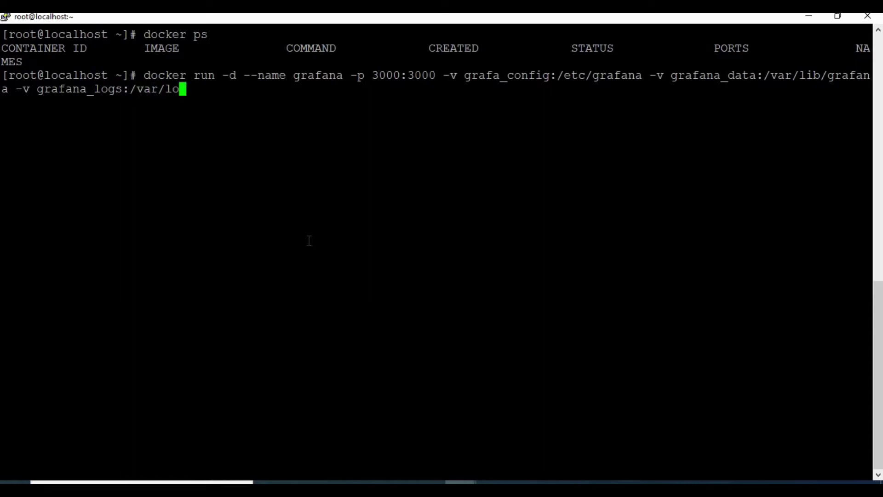
pyautogui.write('g/grafana ')
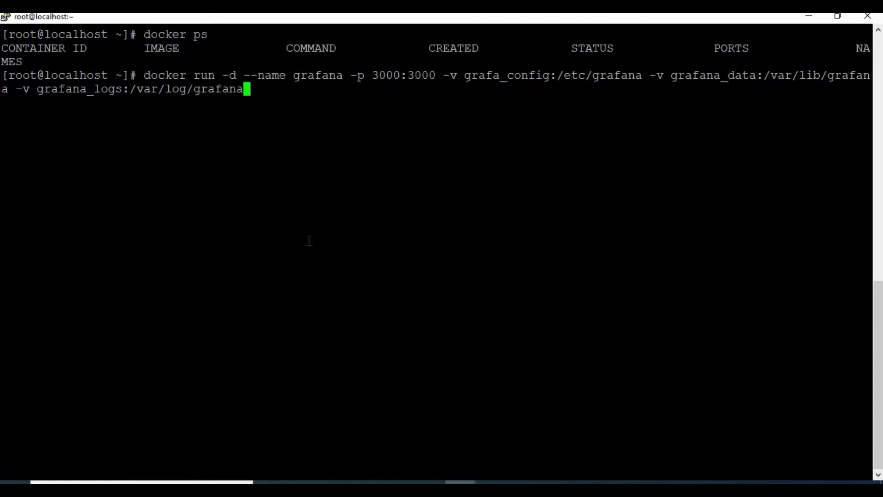
pyautogui.write('grafan')
pyautogui.write('a/gr')
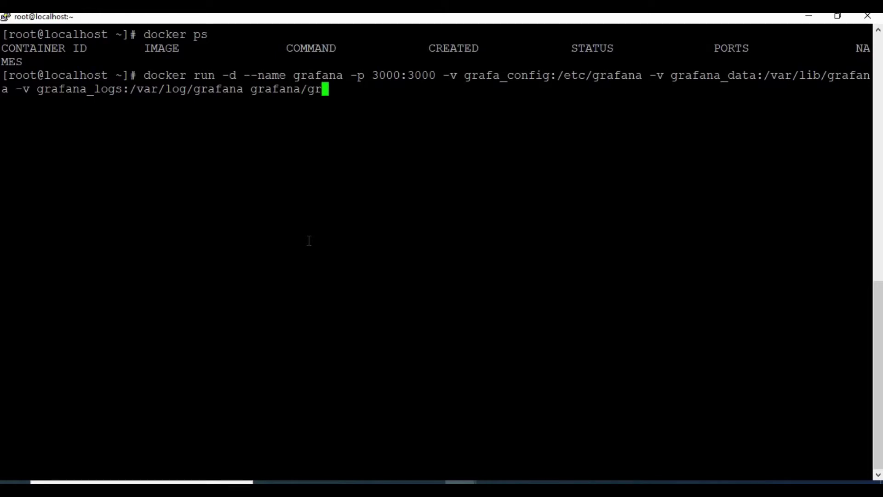
pyautogui.write('afana')
pyautogui.press('Left')
pyautogui.press('Left')
pyautogui.press('Left')
pyautogui.press('Left')
pyautogui.press('Left')
pyautogui.press('Left')
pyautogui.press('Left')
pyautogui.press('Left')
pyautogui.press('Left')
pyautogui.press('Left')
pyautogui.press('Left')
pyautogui.press('Left')
pyautogui.press('Left')
pyautogui.press('Left')
pyautogui.press('Left')
pyautogui.press('Left')
pyautogui.press('Left')
pyautogui.press('Left')
pyautogui.press('Left')
pyautogui.press('Left')
pyautogui.press('Left')
pyautogui.press('Left')
pyautogui.press('Left')
pyautogui.press('Left')
pyautogui.press('Left')
pyautogui.press('Left')
pyautogui.press('Left')
pyautogui.press('Left')
pyautogui.press('Left')
pyautogui.press('Left')
pyautogui.press('Left')
pyautogui.press('Left')
pyautogui.press('Left')
pyautogui.press('Left')
pyautogui.press('Left')
pyautogui.press('Left')
pyautogui.press('Left')
pyautogui.press('Left')
pyautogui.press('Left')
pyautogui.press('Left')
pyautogui.press('Left')
pyautogui.press('Left')
pyautogui.press('Left')
pyautogui.press('Left')
pyautogui.press('Left')
pyautogui.press('Left')
pyautogui.write('na')
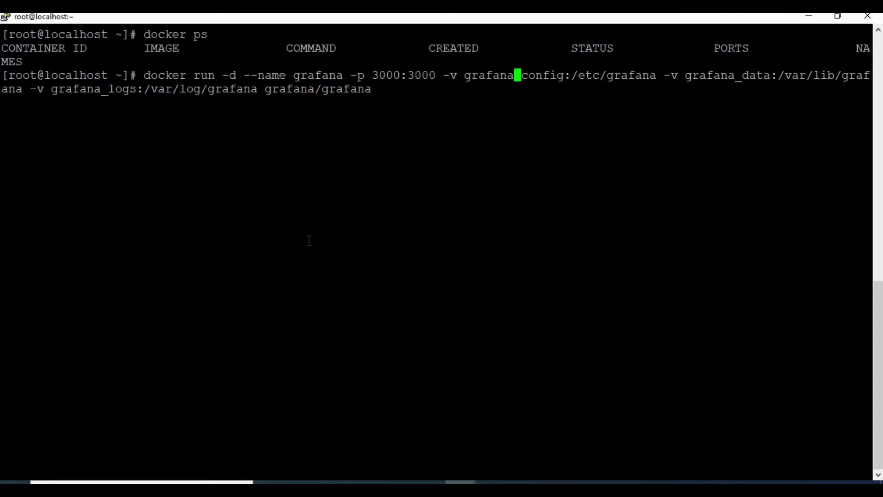
# Launch the grafana container, then verify it and its grafana_data, config and logs volumes with docker ps and docker volume ls
pyautogui.press('Return')
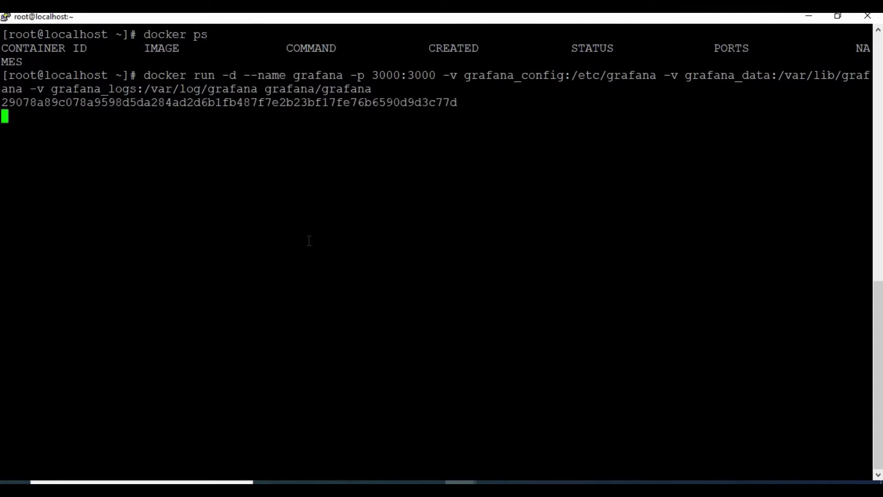
pyautogui.write('docker ps')
pyautogui.press('Return')
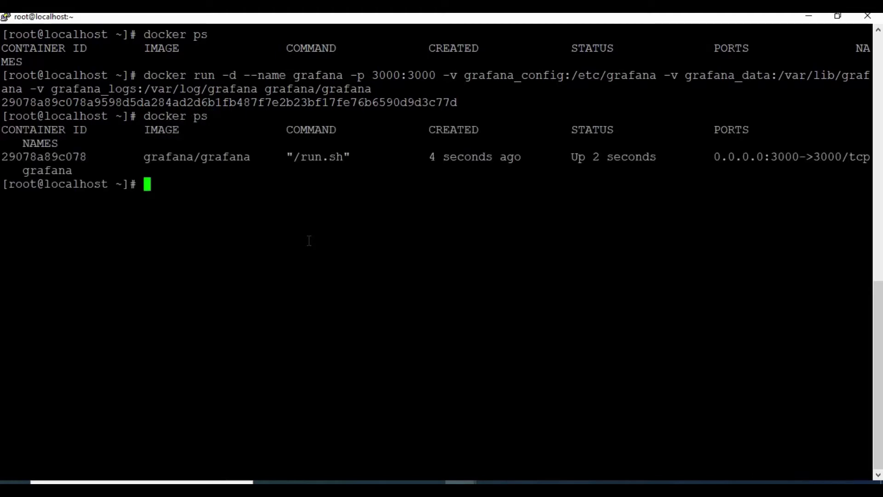
pyautogui.write('docker ')
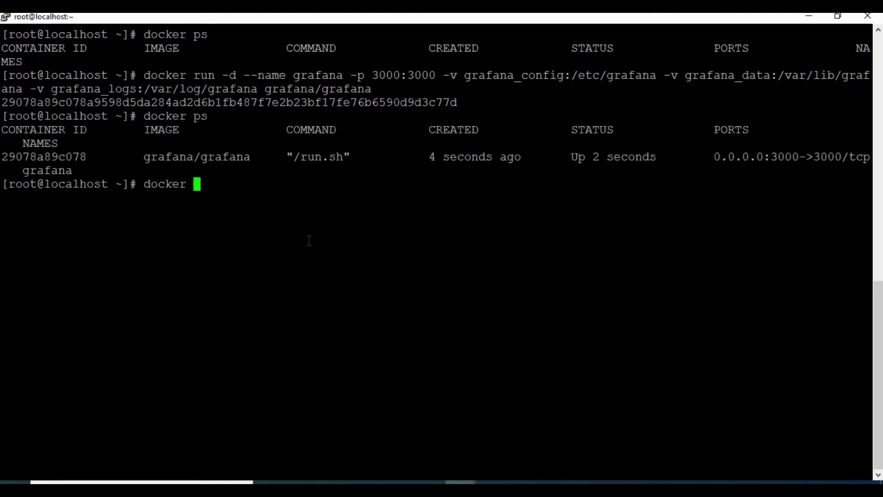
pyautogui.write('volume ls')
pyautogui.press('Return')
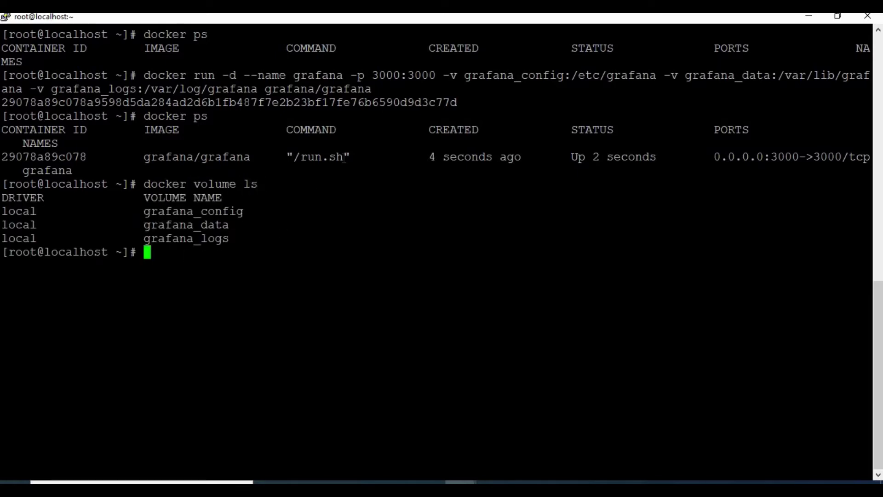
pyautogui.moveTo(693, 75); pyautogui.dragTo(705, 76)
pyautogui.click(314, 203)
# Go to Grafana at 192.168.145.128:3000 in the browser
pyautogui.hotkey('alt', 'Tab')
pyautogui.click(284, 37)
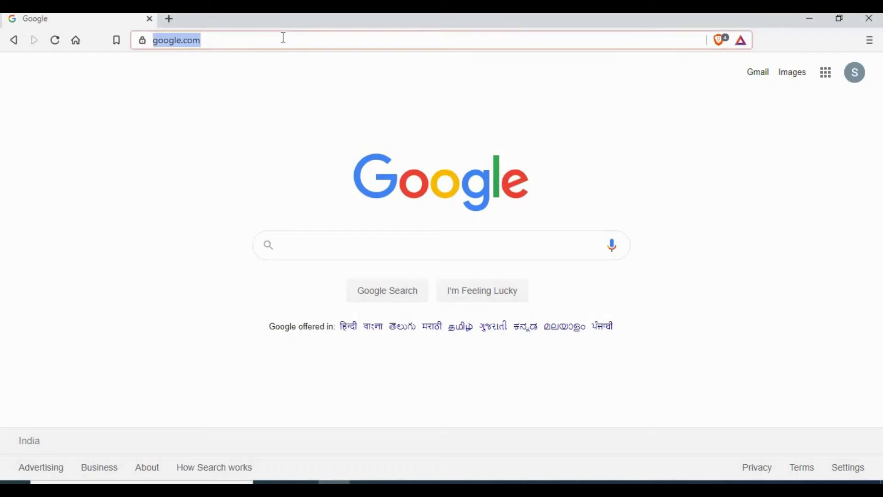
pyautogui.write('192.168.145.128:')
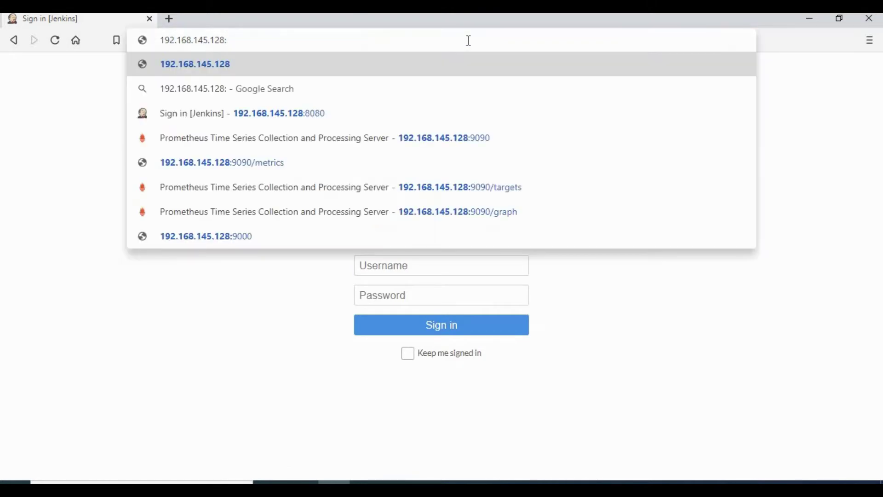
pyautogui.write('3000/login')
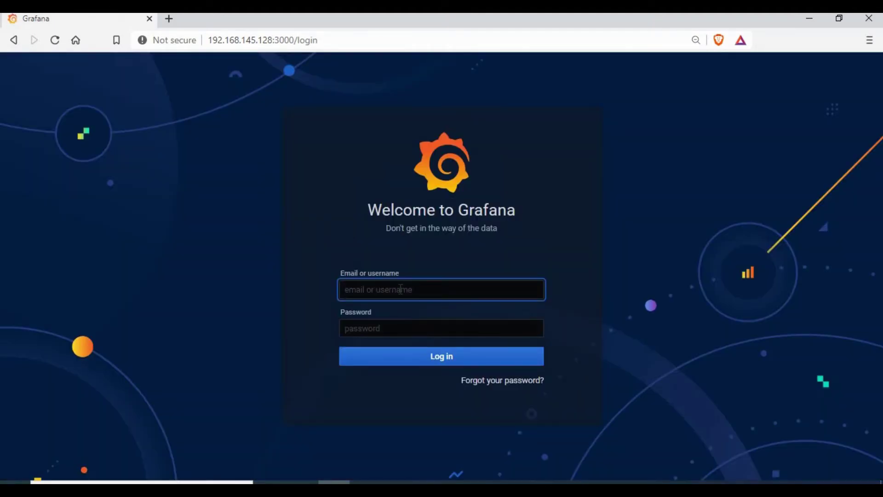
# Log in to Grafana with the admin username and its password
pyautogui.click(401, 289)
pyautogui.click(372, 317)
pyautogui.click(374, 327)
pyautogui.write('admin')
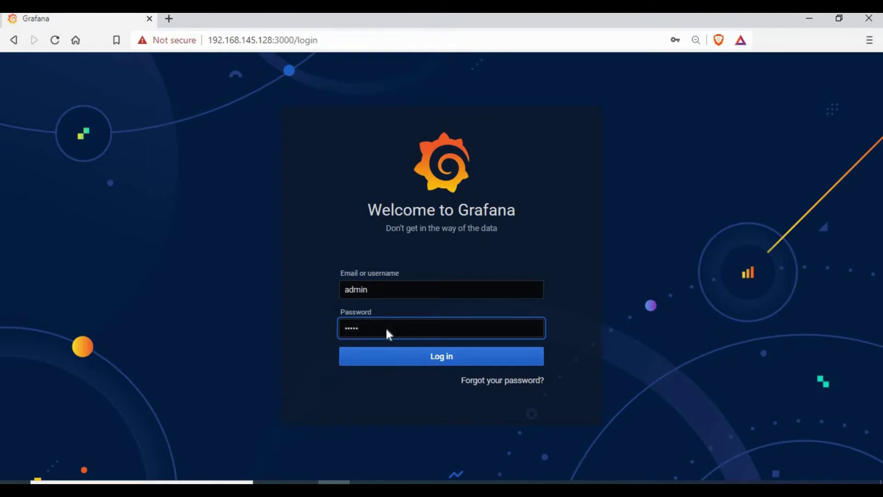
pyautogui.press('Return')
# Enter and confirm a new admin password, then submit the change
pyautogui.click(401, 297)
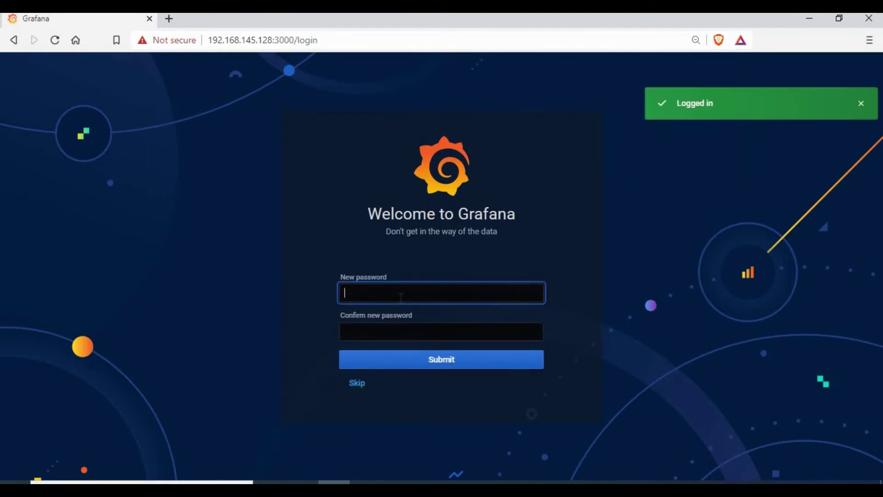
pyautogui.write('admin123')
pyautogui.press('Tab')
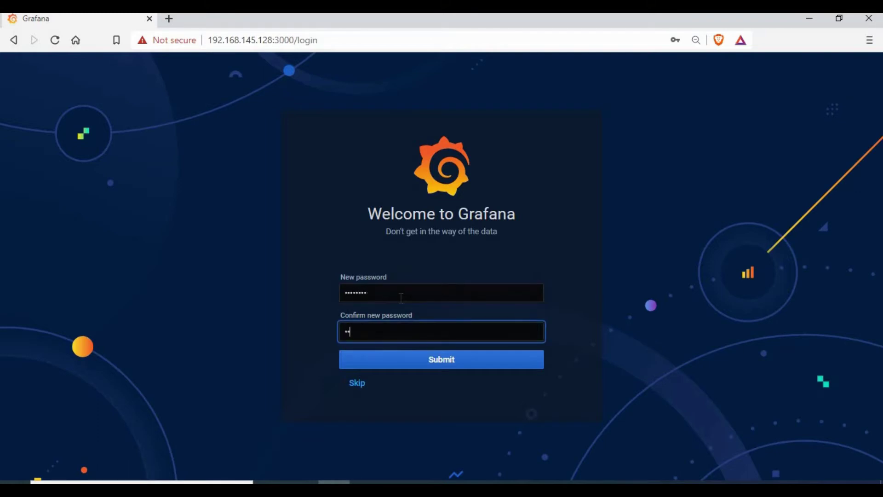
pyautogui.write('•••••••')
pyautogui.press('Return')
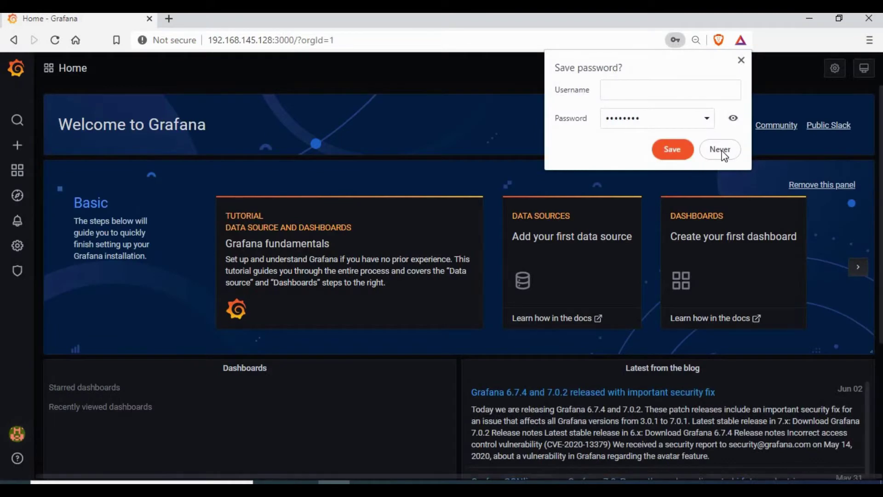
# Decline saving the browser password and check that Grafana's version is v7.0.2
pyautogui.click(719, 152)
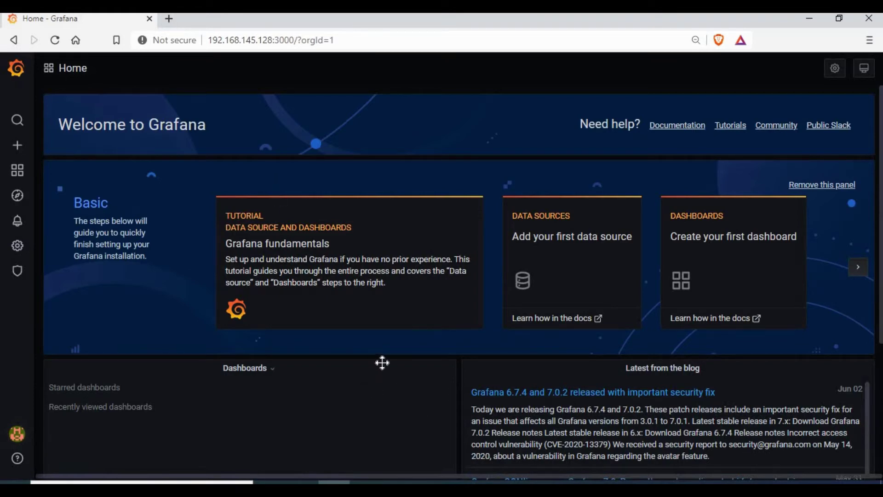
pyautogui.moveTo(18, 443)
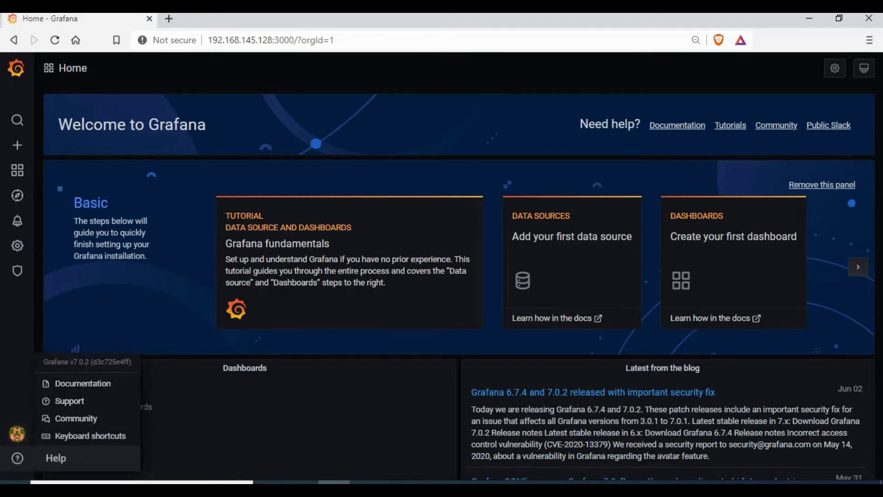
pyautogui.moveTo(70, 362); pyautogui.dragTo(94, 365)
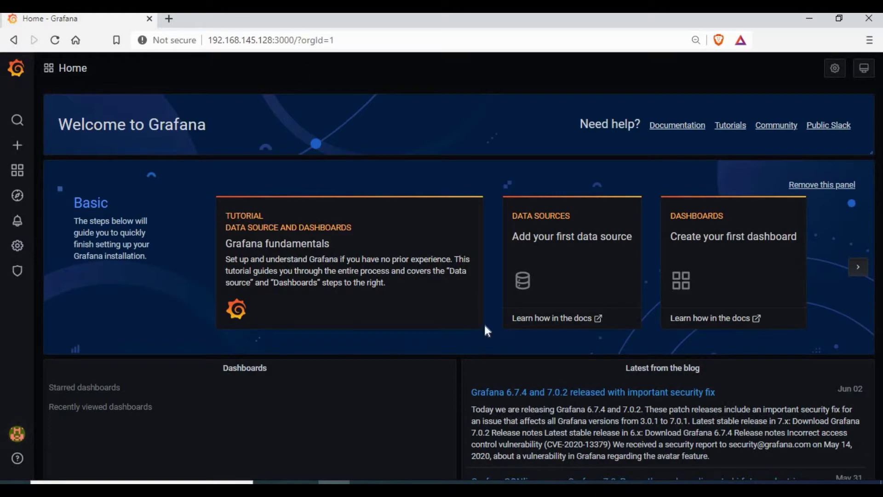
pyautogui.hotkey('alt', 'Tab')
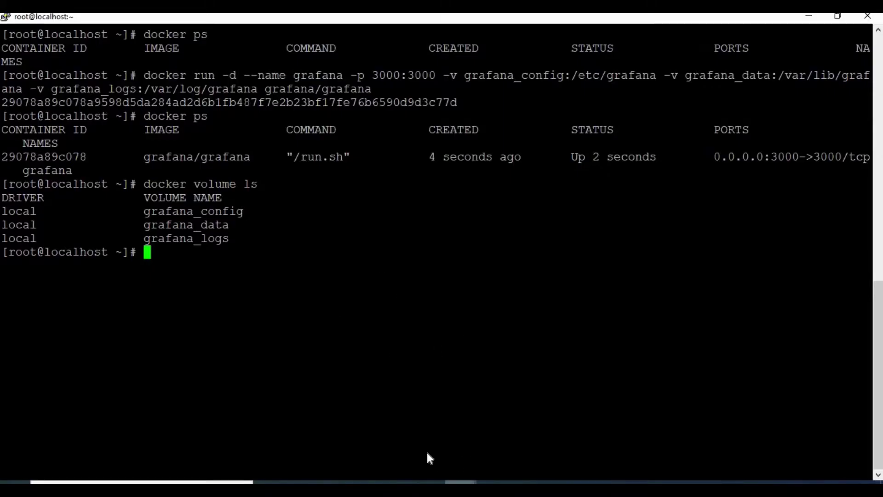
# In the other PuTTY session, change into the prometheus-2.17.2.linux-amd64 folder
pyautogui.click(386, 437)
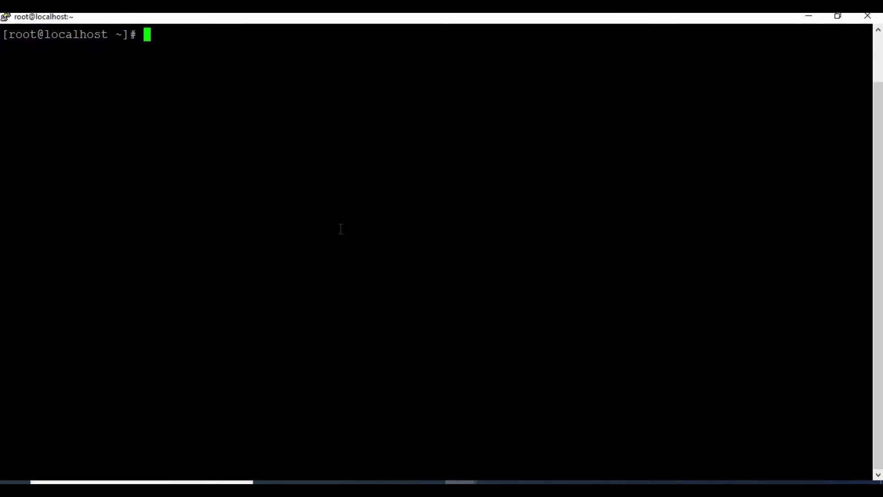
pyautogui.write('ls')
pyautogui.press('Return')
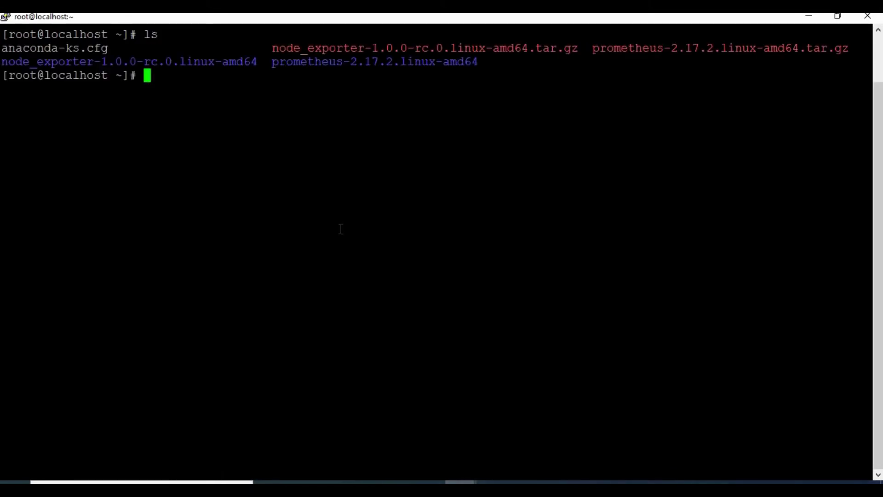
pyautogui.doubleClick(381, 61)
pyautogui.click(405, 99)
pyautogui.write('cd pr')
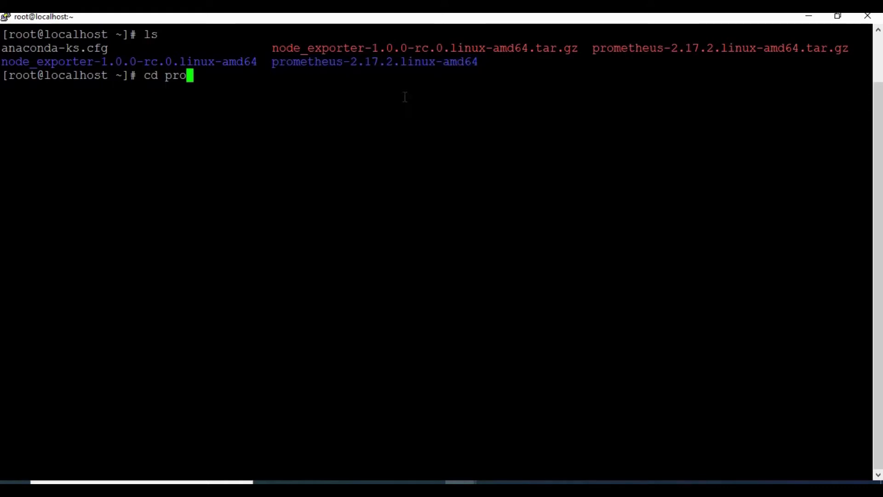
pyautogui.write('o')
pyautogui.press('Tab')
pyautogui.press('Return')
# List the folder contents and start the Prometheus server with ./prometheus
pyautogui.write('ls')
pyautogui.press('Return')
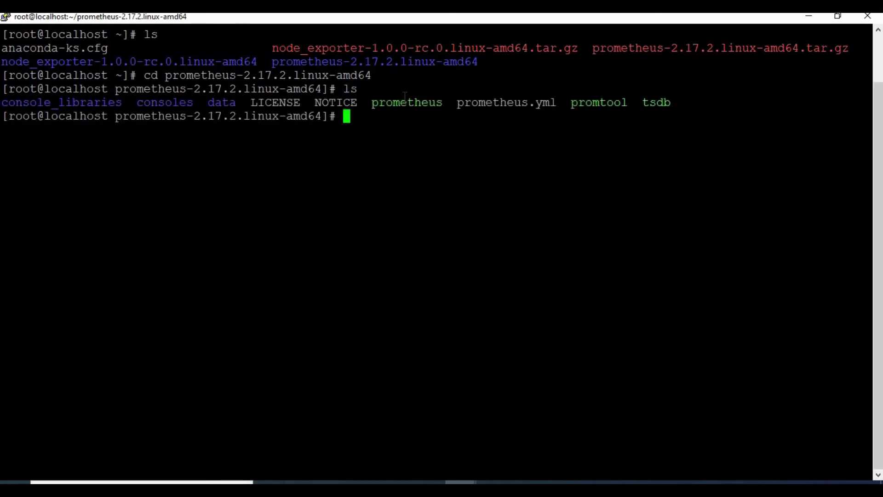
pyautogui.write('./')
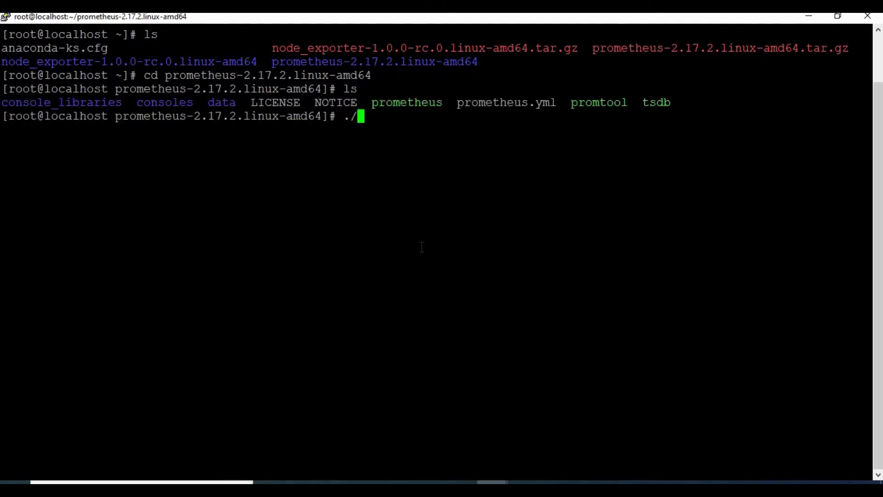
pyautogui.write('prometheus')
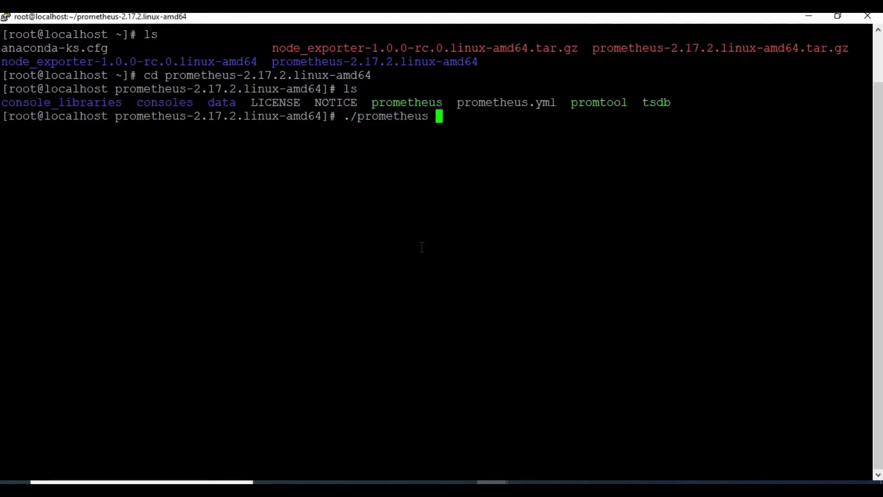
pyautogui.press('BackSpace')
pyautogui.press('Return')
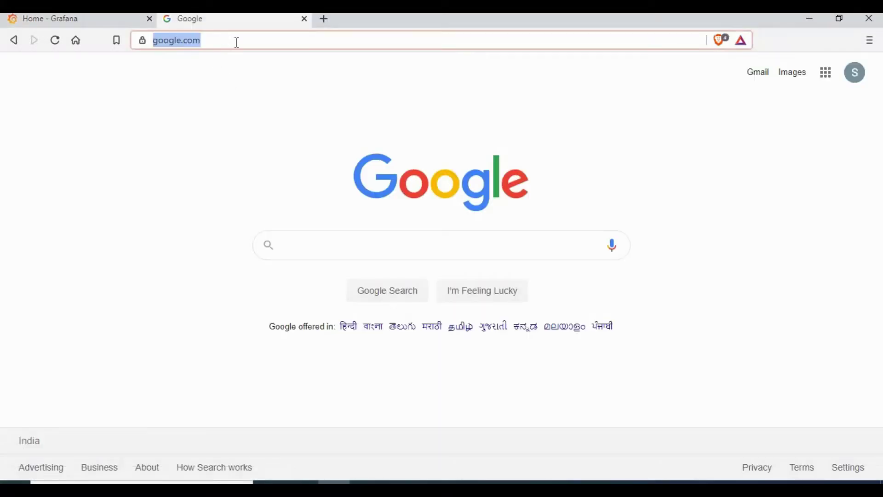
# In a new tab, try the 192.168.145.128:8080 address, then stop it loading
pyautogui.click(236, 43)
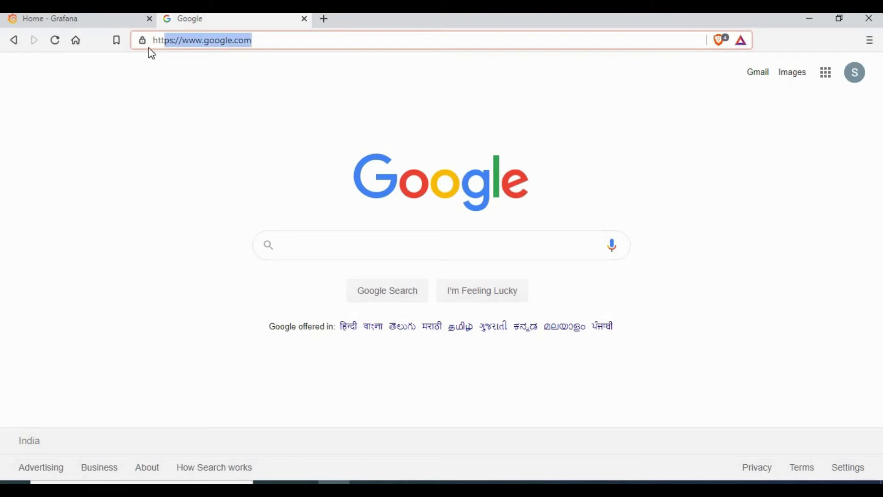
pyautogui.tripleClick(152, 45)
pyautogui.write('192.168.0.102:8888')
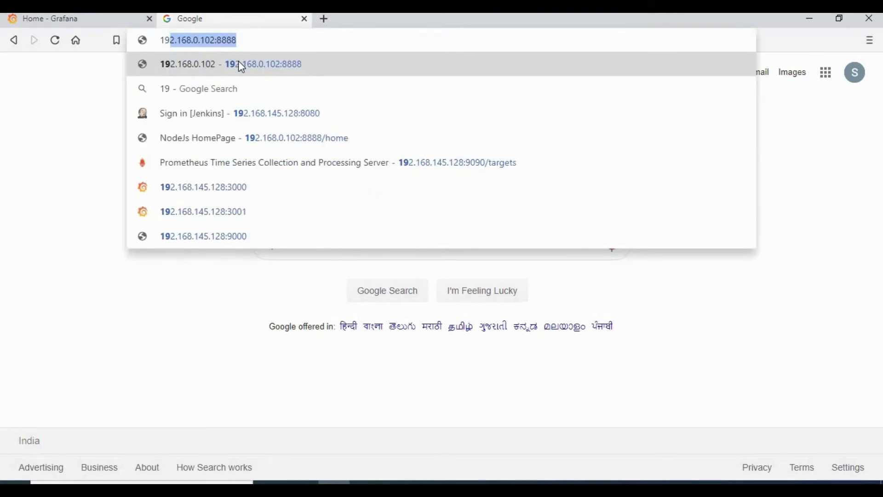
pyautogui.press('Down')
pyautogui.press('Down')
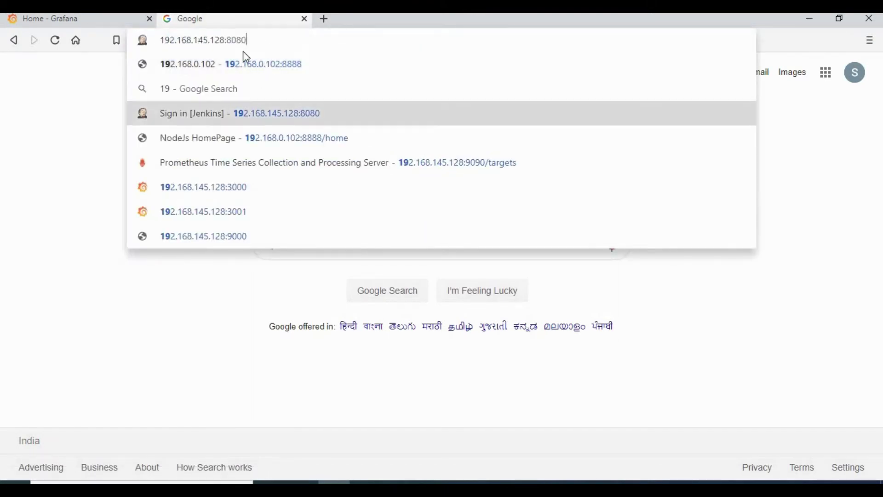
pyautogui.press('Return')
pyautogui.click(54, 41)
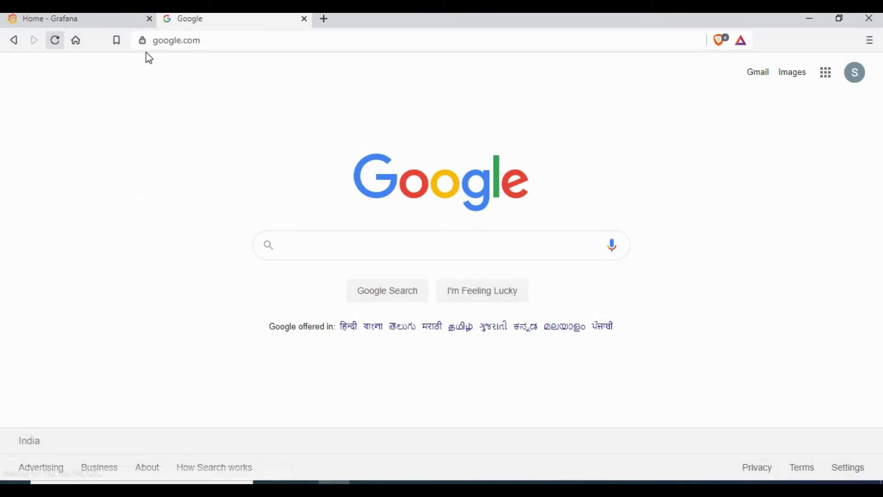
# Load the Prometheus UI at 192.168.145.128:9090, correcting the mistyped port 9000
pyautogui.click(206, 45)
pyautogui.write('192.168.145.128:')
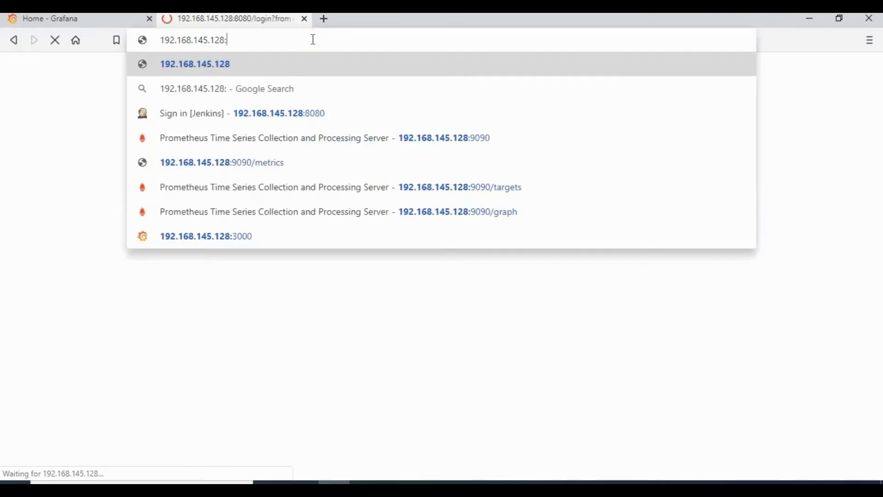
pyautogui.write('9000')
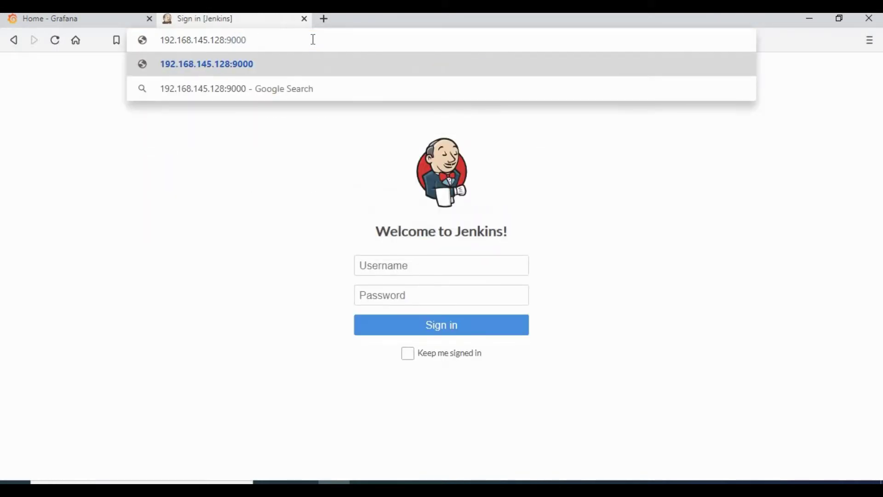
pyautogui.press('Return')
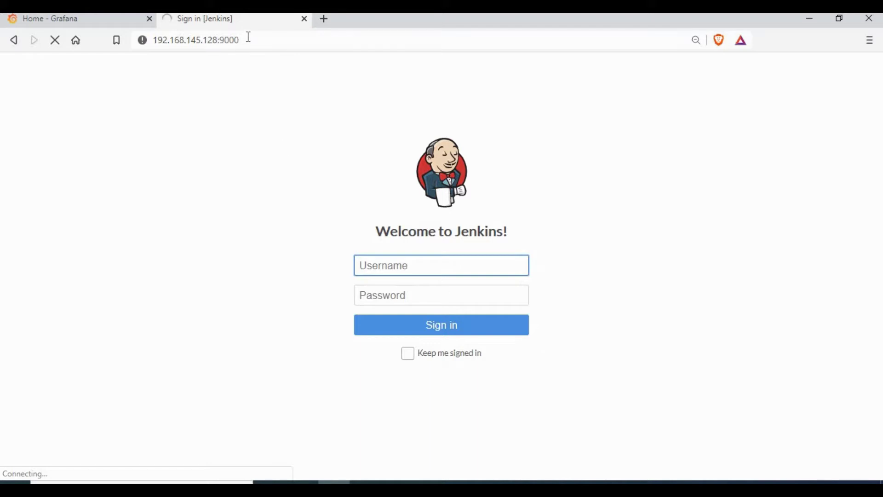
pyautogui.click(264, 45)
pyautogui.press('BackSpace')
pyautogui.press('BackSpace')
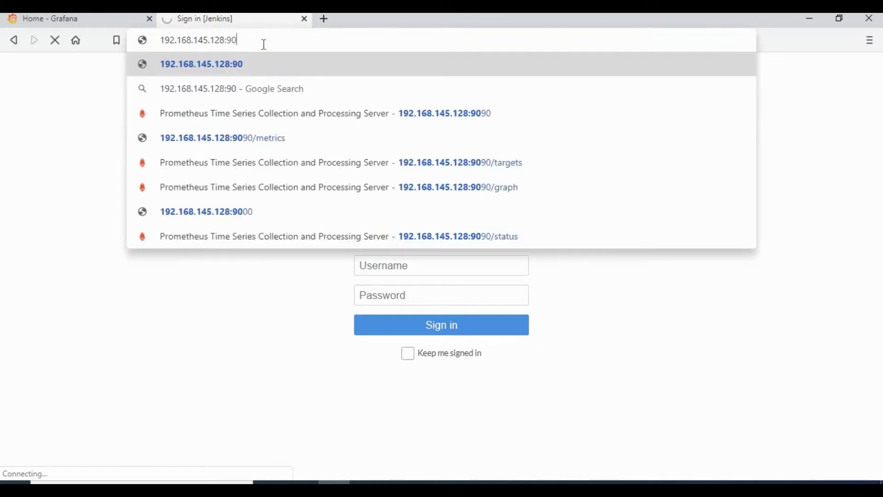
pyautogui.write('90')
pyautogui.press('Return')
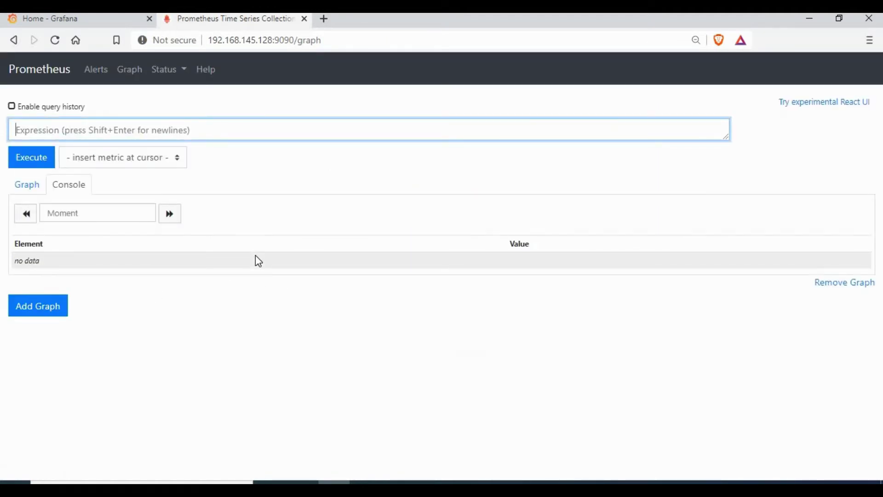
# Open Status > Targets and confirm both node_exporter targets are DOWN
pyautogui.click(184, 69)
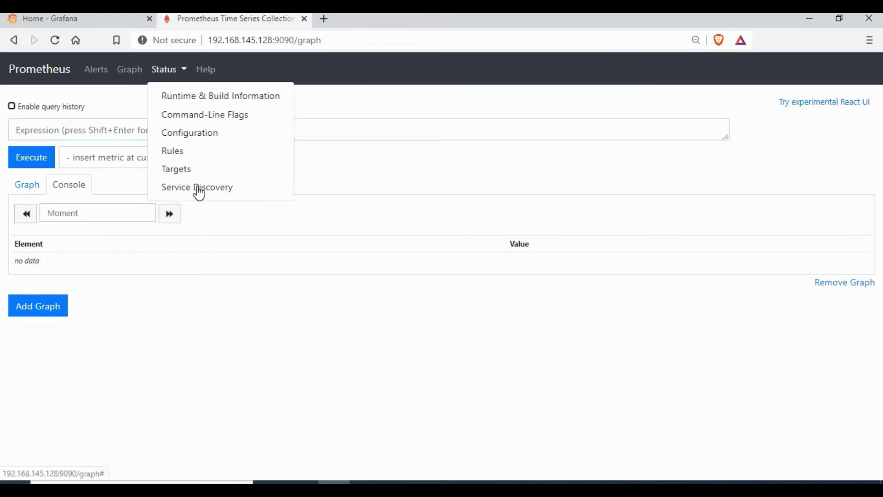
pyautogui.click(198, 170)
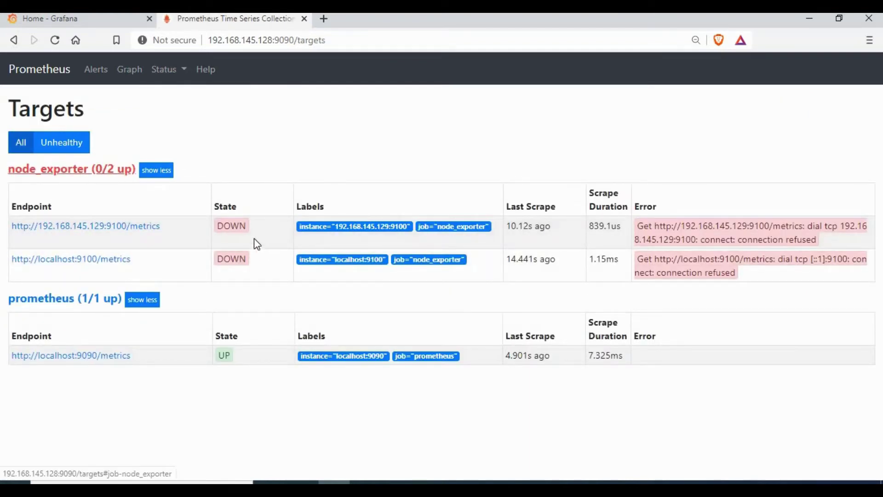
pyautogui.moveTo(227, 225); pyautogui.dragTo(215, 261)
pyautogui.click(376, 150)
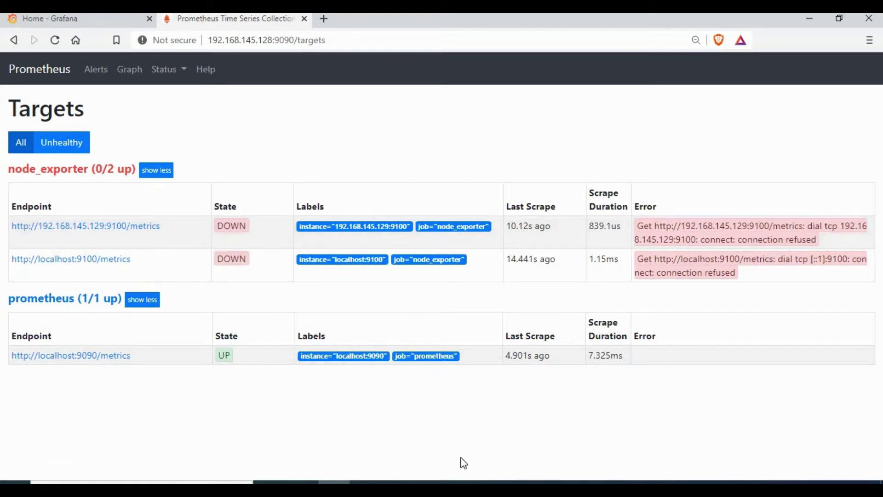
pyautogui.moveTo(396, 482)
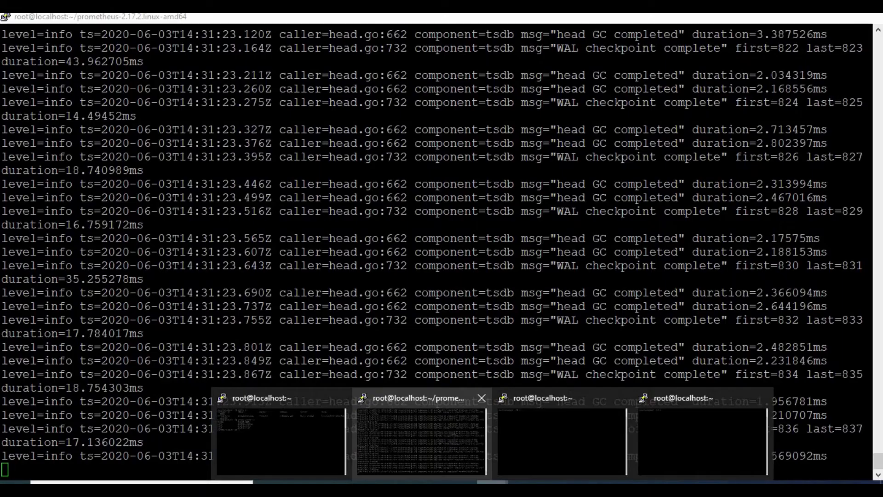
# In the Prometheus folder, print prometheus.yml with cat
pyautogui.click(452, 436)
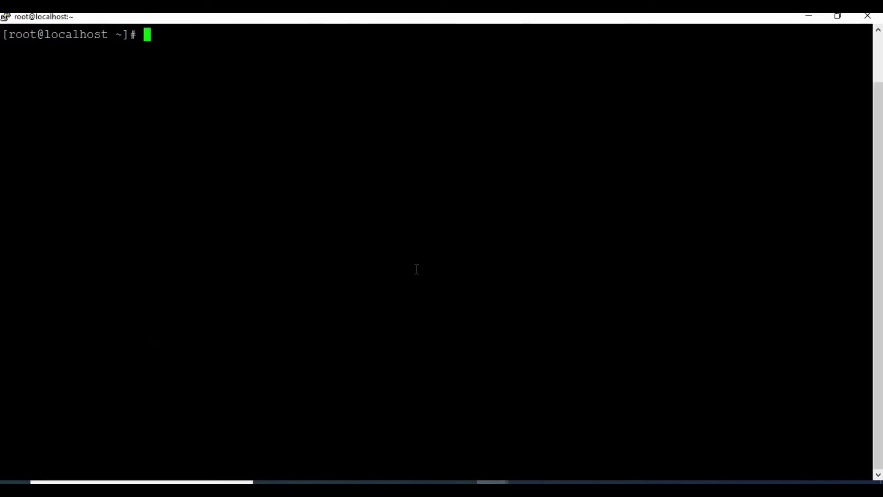
pyautogui.write('ls')
pyautogui.press('Return')
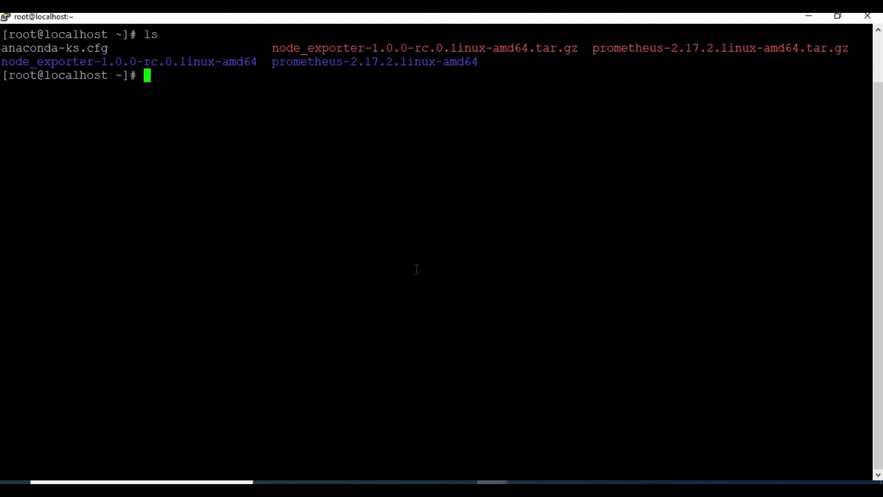
pyautogui.write('cd pr')
pyautogui.press('Tab')
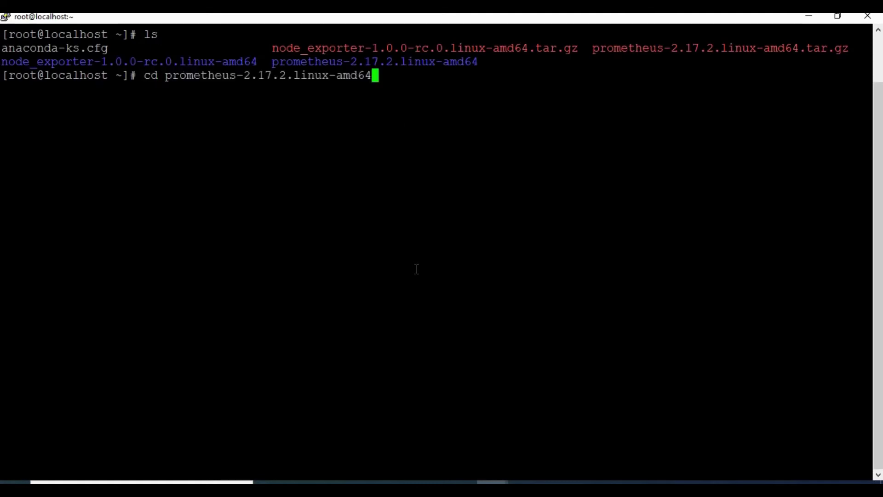
pyautogui.press('Return')
pyautogui.write('ls')
pyautogui.press('Return')
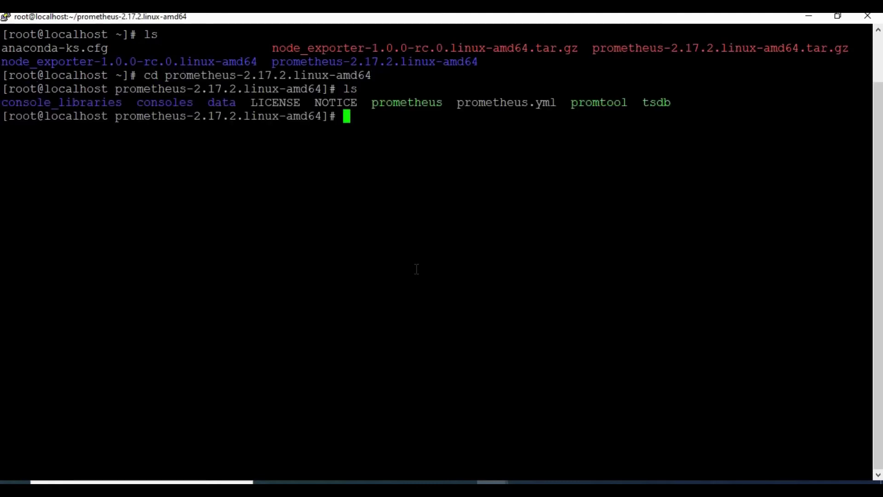
pyautogui.write('cat prometheus.yml')
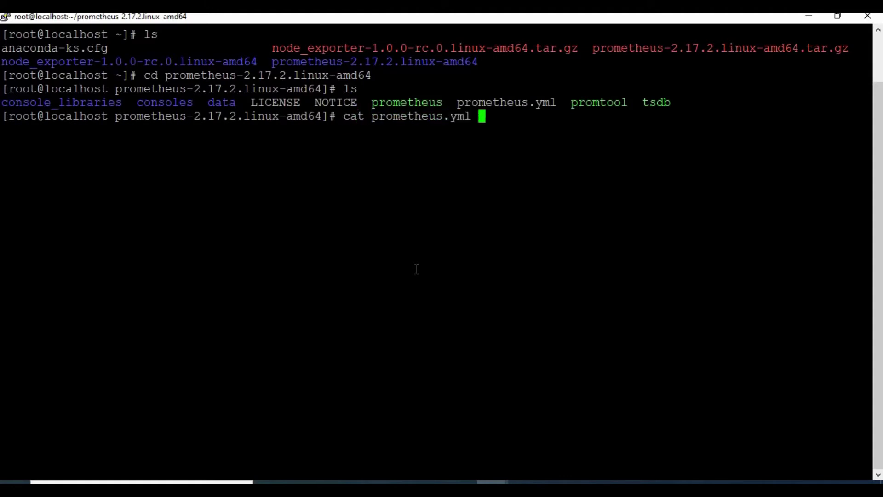
pyautogui.press('Return')
# Highlight the localhost:9090 target, node_exporter job, static_configs and 192.168.145.129:9100 target lines
pyautogui.scroll(5, 146, 286)
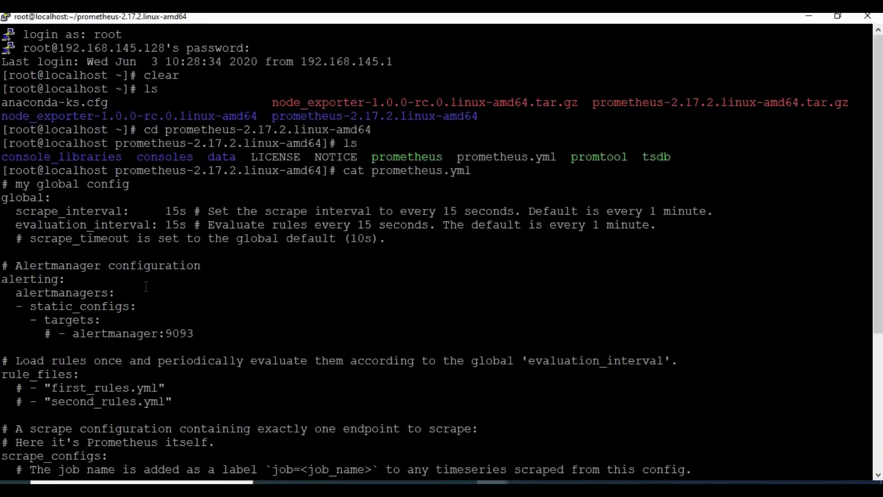
pyautogui.scroll(-5, 146, 286)
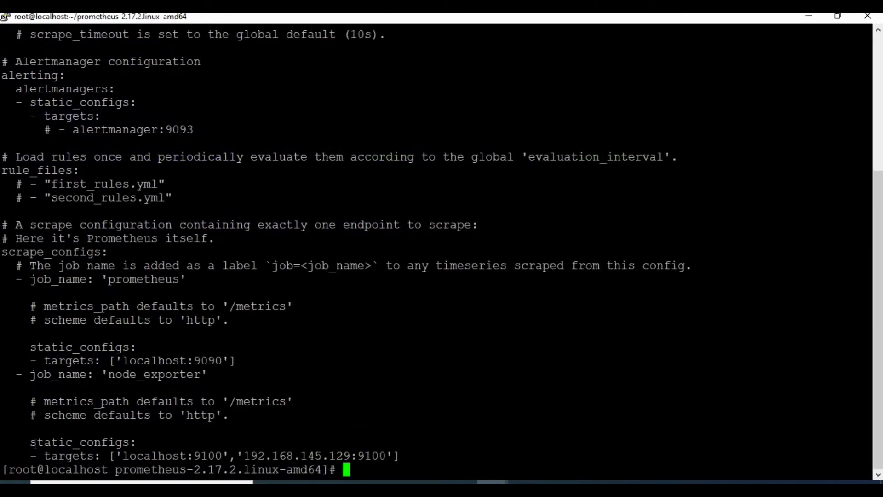
pyautogui.moveTo(32, 445); pyautogui.dragTo(384, 455)
pyautogui.click(251, 456)
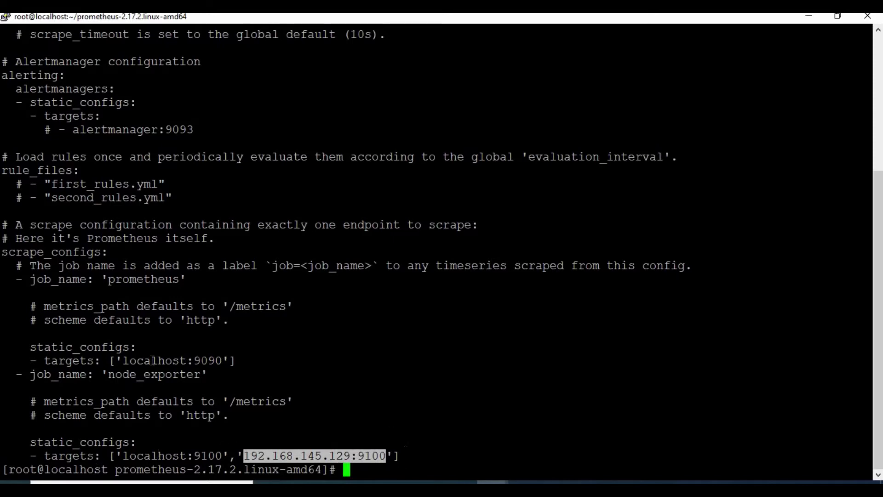
pyautogui.click(244, 373)
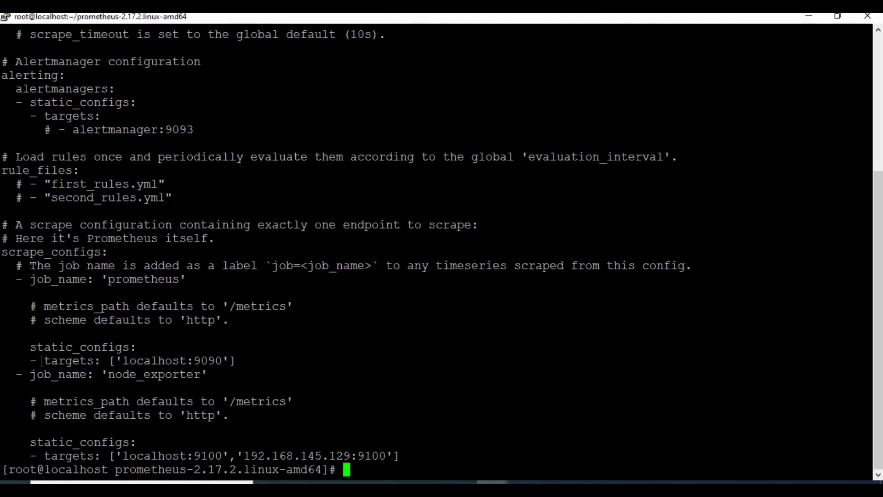
pyautogui.moveTo(115, 360); pyautogui.dragTo(222, 360)
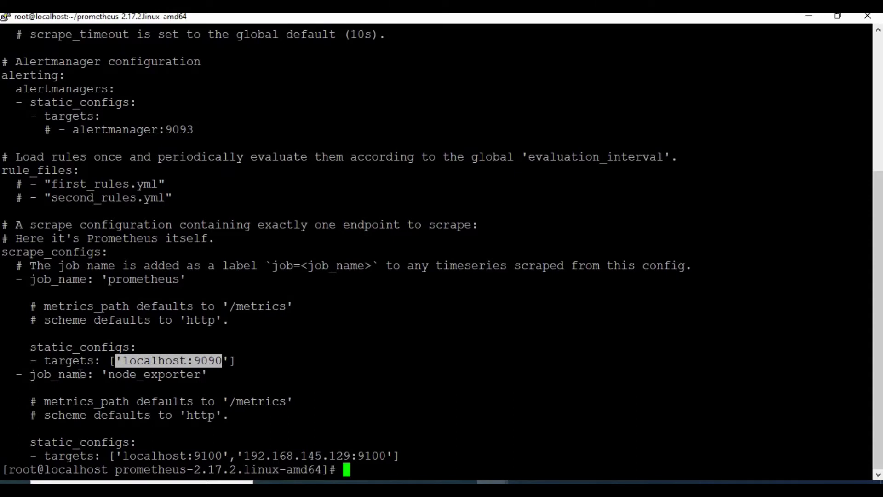
pyautogui.moveTo(29, 374); pyautogui.dragTo(201, 374)
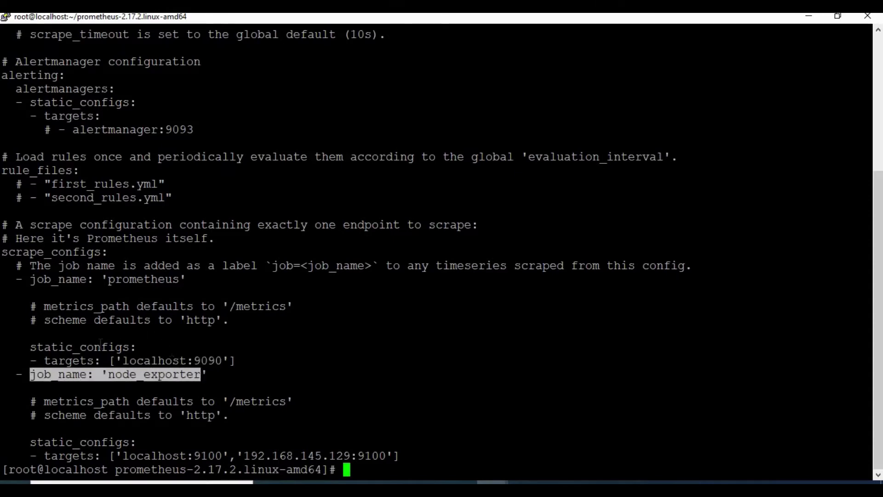
pyautogui.click(105, 436)
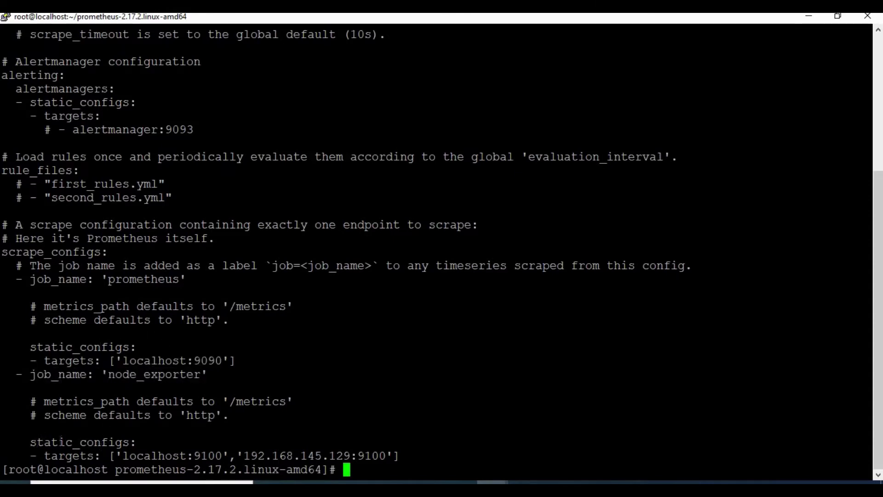
pyautogui.moveTo(30, 441); pyautogui.dragTo(147, 442)
pyautogui.click(79, 463)
pyautogui.moveTo(384, 456); pyautogui.dragTo(243, 456)
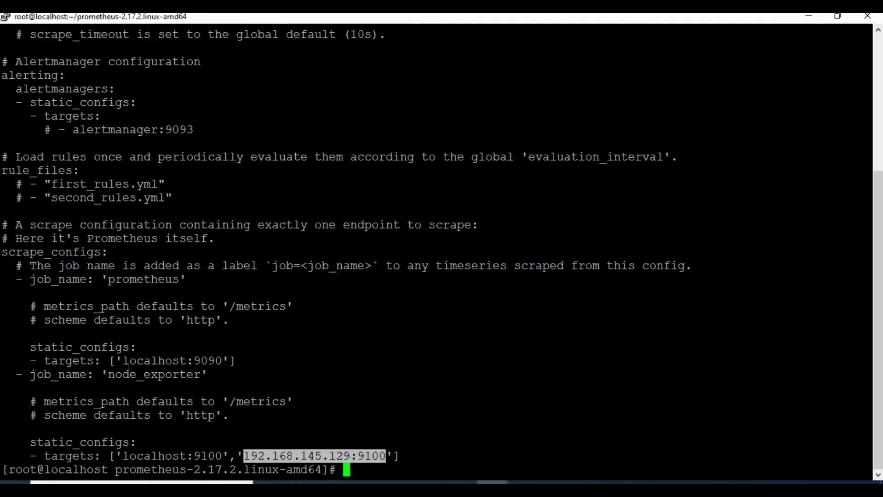
pyautogui.click(142, 342)
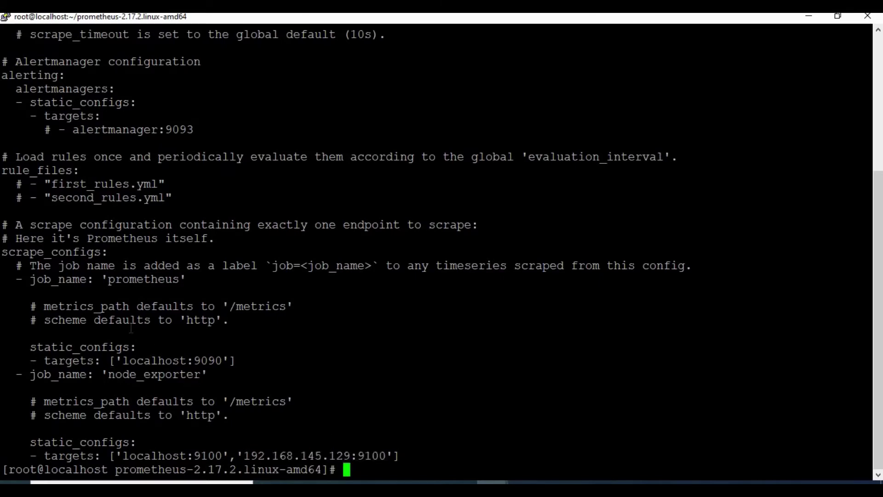
pyautogui.scroll(4, 182, 308)
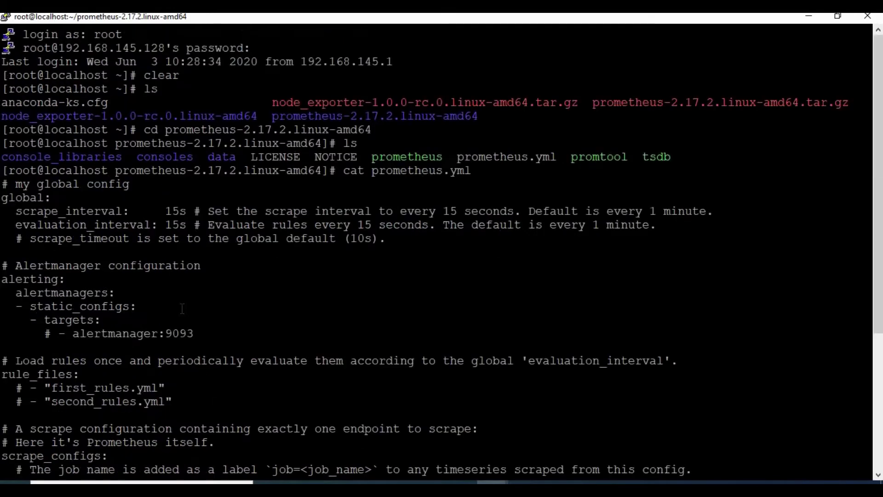
pyautogui.scroll(-4, 455, 343)
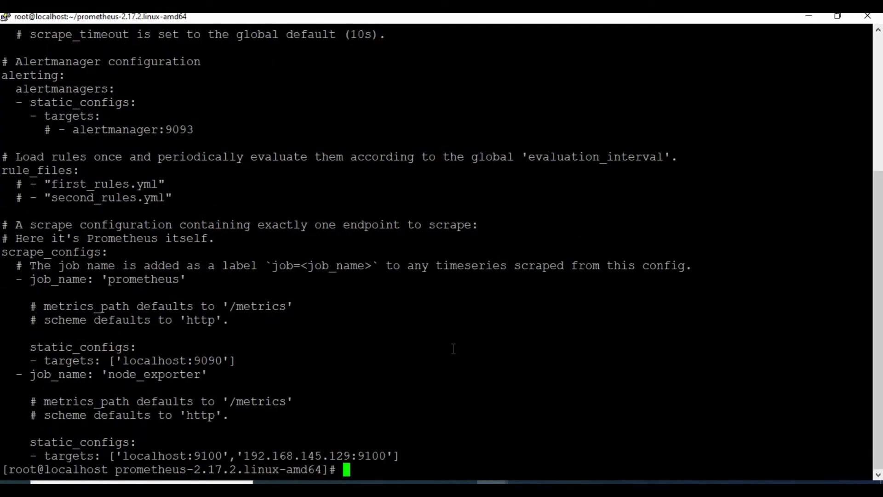
# Clear the screen, move into node_exporter-1.0.0-rc.0.linux-amd64, and run ./node_exporter
pyautogui.write('clear')
pyautogui.press('Return')
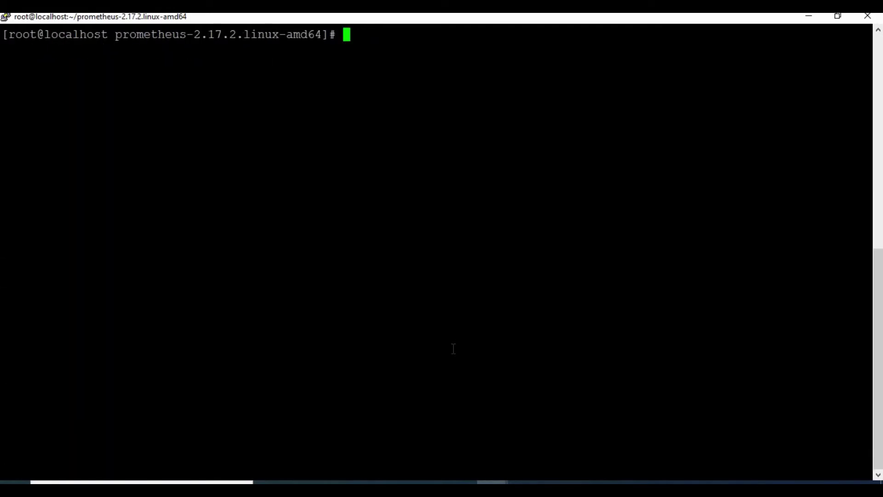
pyautogui.write('cd ..')
pyautogui.press('Return')
pyautogui.write('cd nod')
pyautogui.press('Tab')
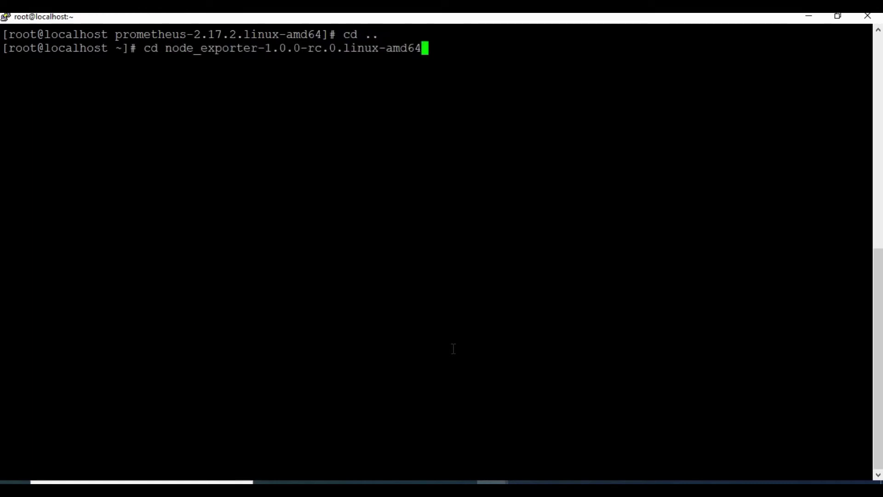
pyautogui.press('Return')
pyautogui.write('ls')
pyautogui.press('Return')
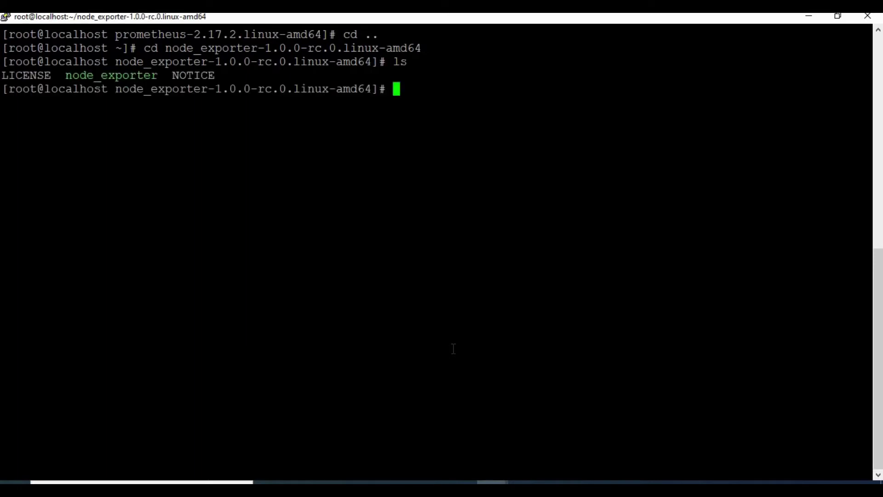
pyautogui.write('./n')
pyautogui.press('Tab')
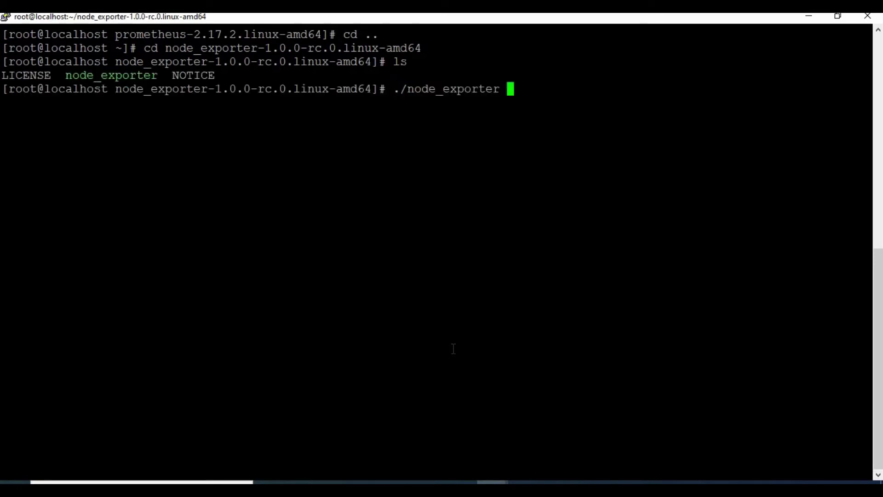
pyautogui.press('Return')
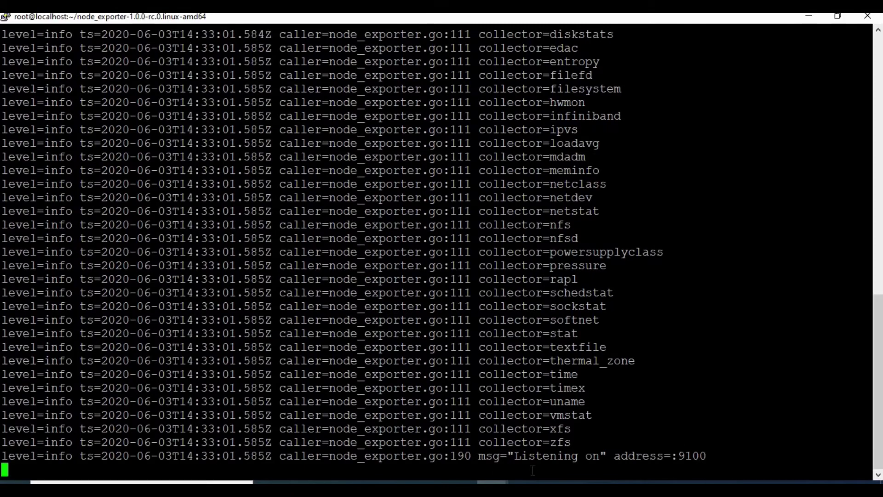
# Reload Prometheus Targets and confirm the localhost:9100 node_exporter target is now UP (1/2)
pyautogui.hotkey('alt', 'Tab')
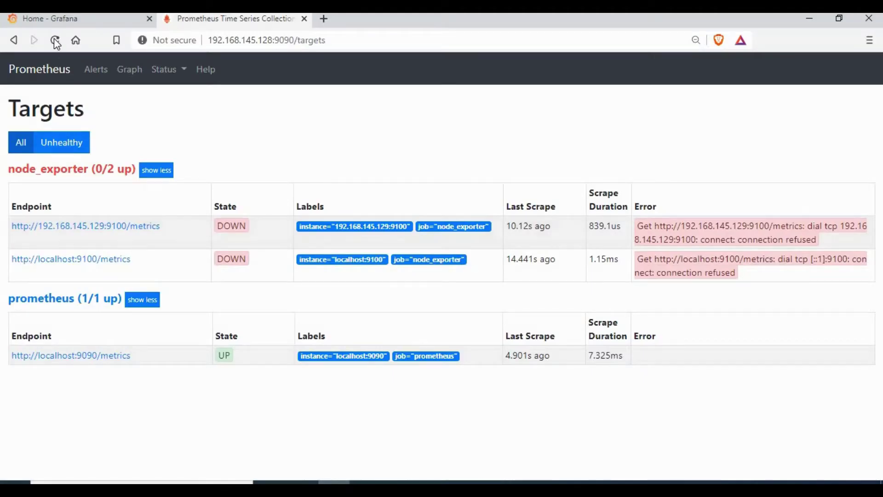
pyautogui.click(54, 40)
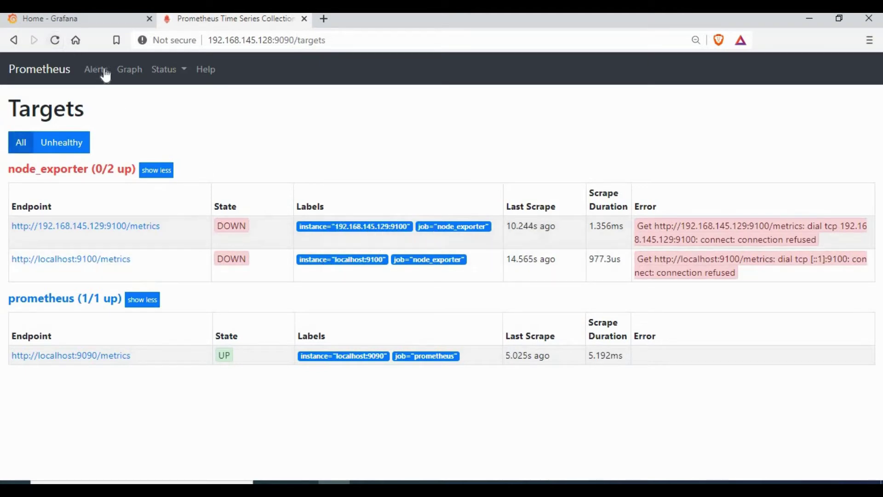
pyautogui.click(127, 74)
pyautogui.click(166, 72)
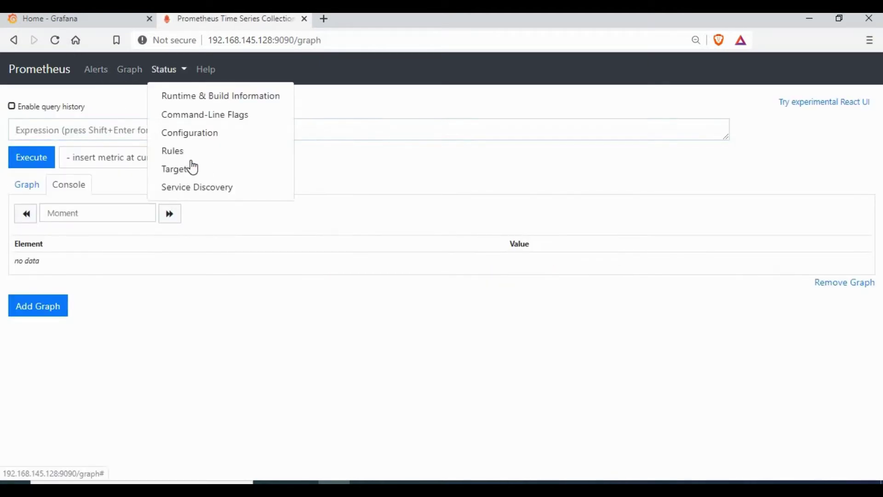
pyautogui.press('Return')
pyautogui.moveTo(214, 255); pyautogui.dragTo(248, 266)
pyautogui.click(85, 272)
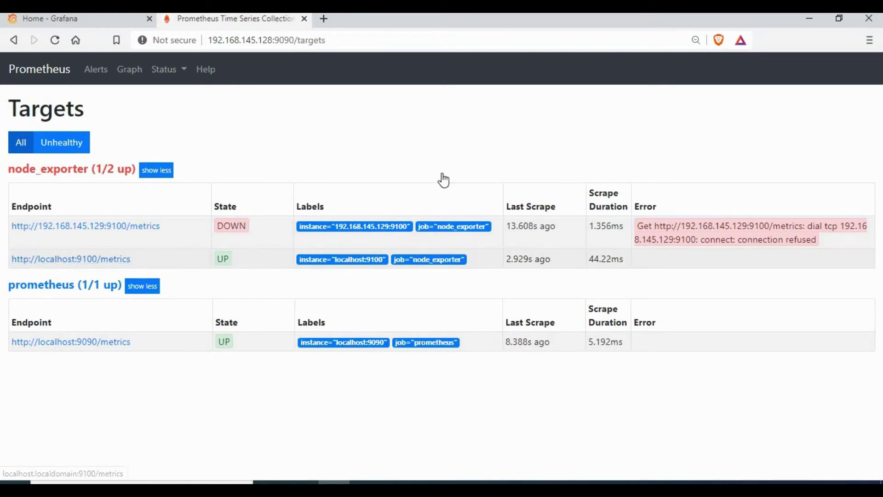
# In the other root session, list files and enter the node_exporter-1.0.0-rc.0.linux-amd64 folder
pyautogui.moveTo(491, 482)
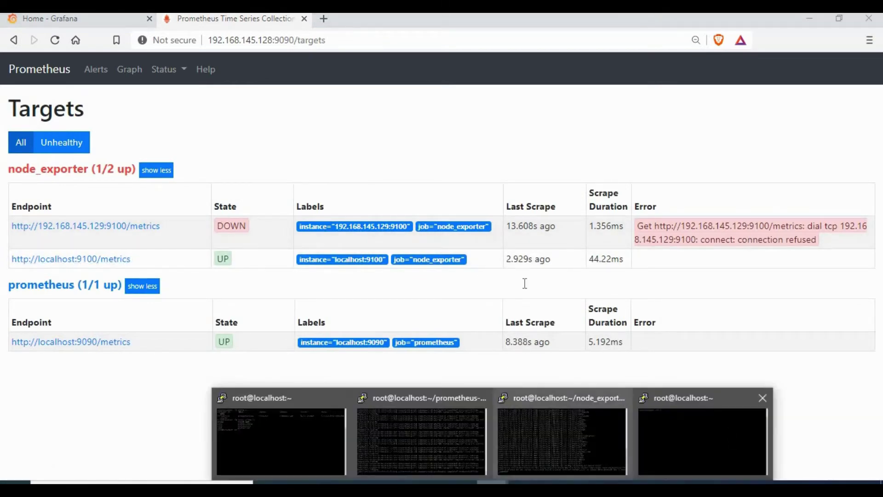
pyautogui.click(702, 432)
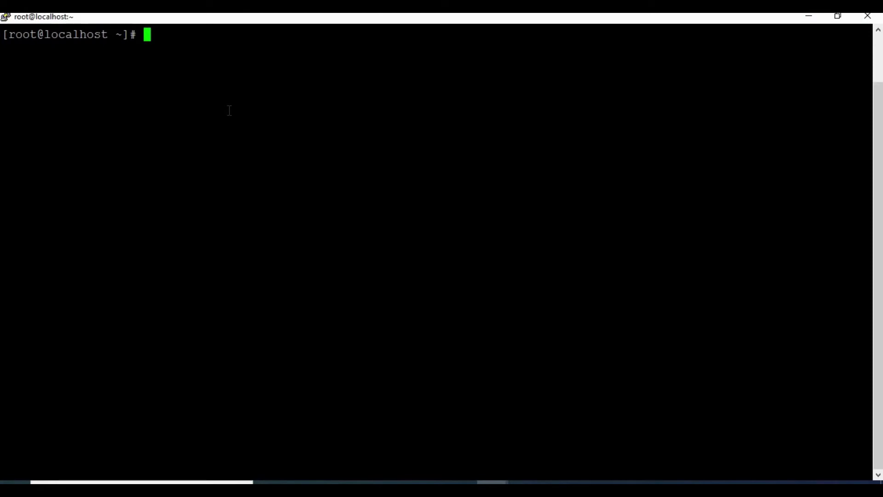
pyautogui.write('ls')
pyautogui.press('Return')
pyautogui.write('cd no')
pyautogui.press('Tab')
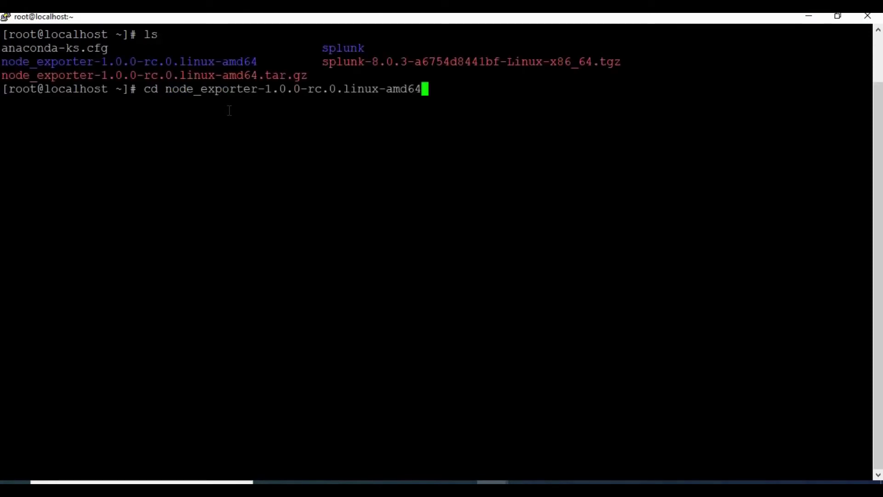
pyautogui.press('Return')
pyautogui.write('ls')
pyautogui.press('Return')
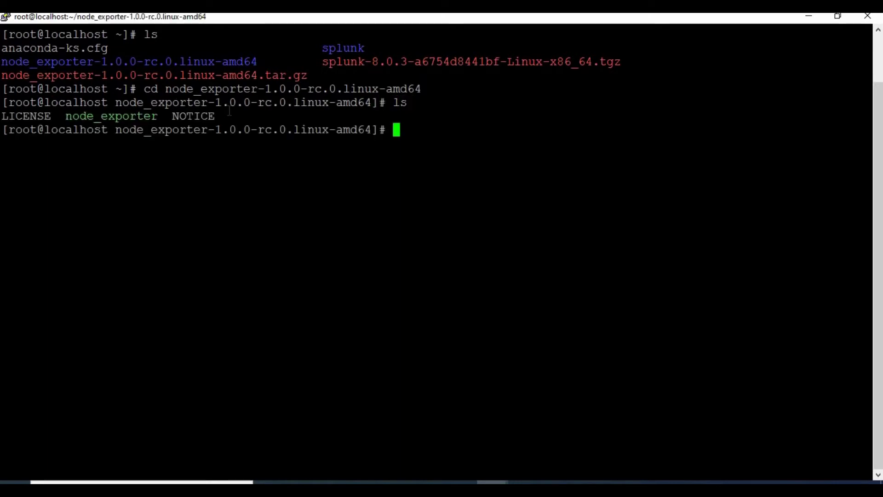
# Run ./node_exporter so it starts listening on port 9100
pyautogui.write('./m')
pyautogui.press('BackSpace')
pyautogui.write('n')
pyautogui.press('Tab')
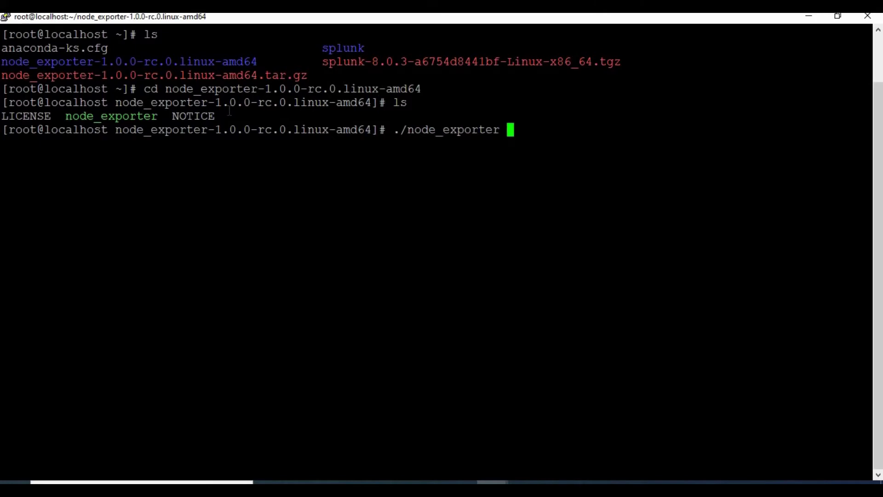
pyautogui.press('BackSpace')
pyautogui.press('Return')
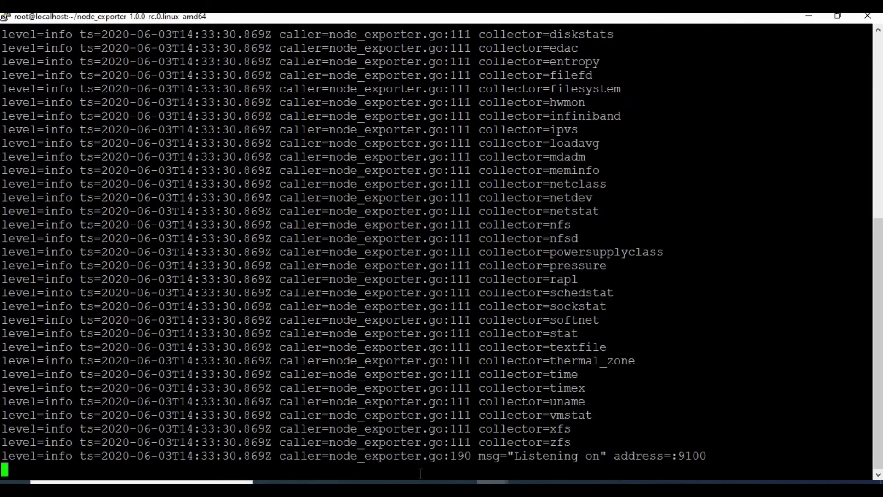
# Open the Prometheus Status > Targets page
pyautogui.hotkey('alt', 'Tab')
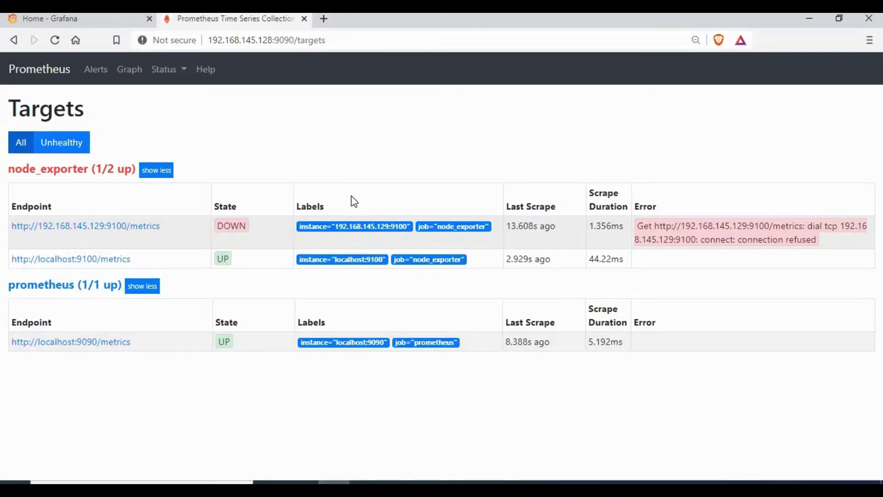
pyautogui.click(55, 40)
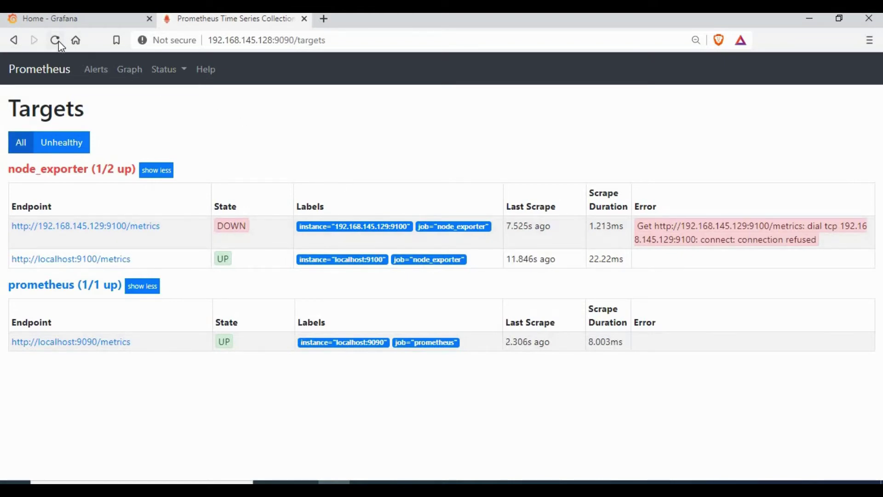
pyautogui.click(131, 71)
pyautogui.click(162, 70)
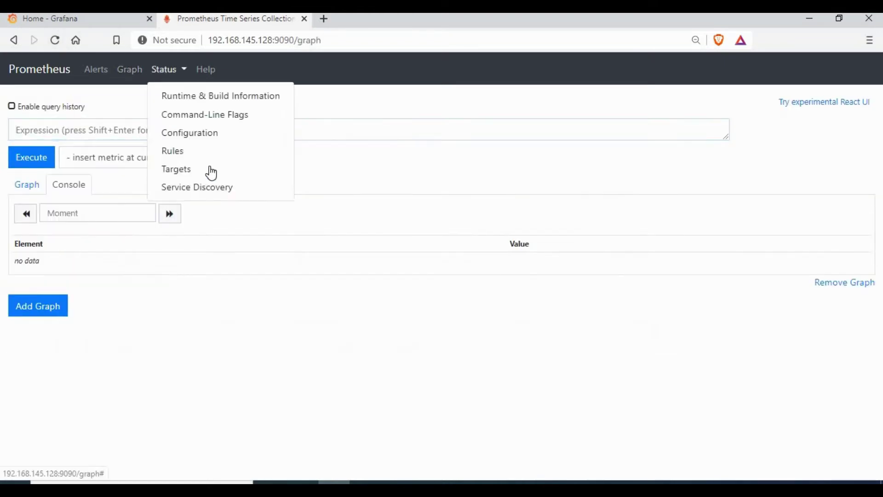
pyautogui.click(207, 173)
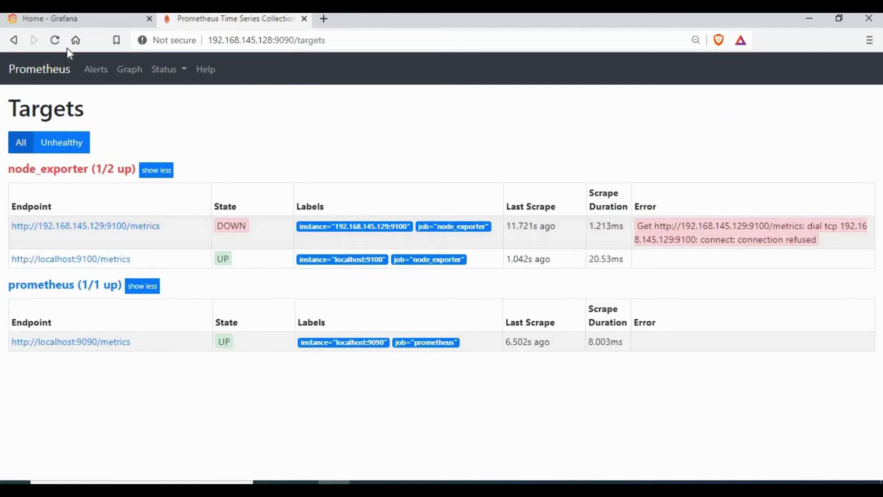
# Reload Targets until node_exporter shows 2/2 up, with 192.168.145.129:9100 UP
pyautogui.click(55, 42)
pyautogui.click(55, 42)
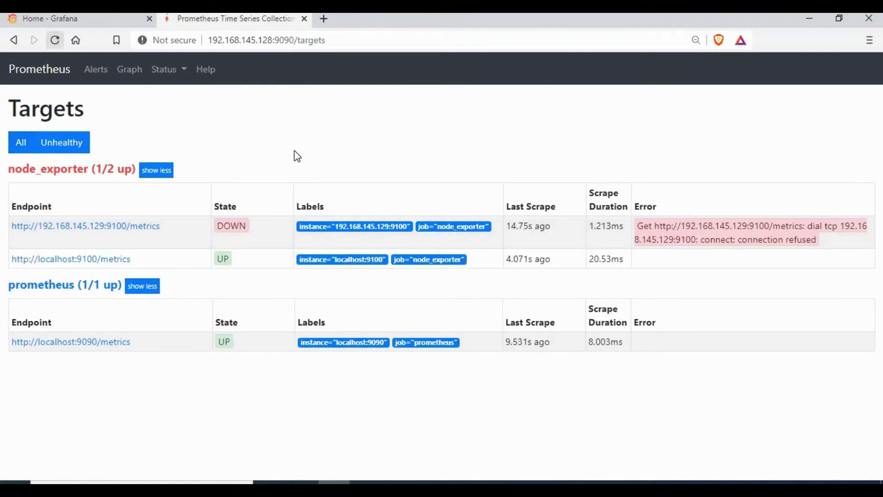
pyautogui.click(56, 40)
pyautogui.moveTo(213, 223); pyautogui.dragTo(244, 233)
pyautogui.click(260, 235)
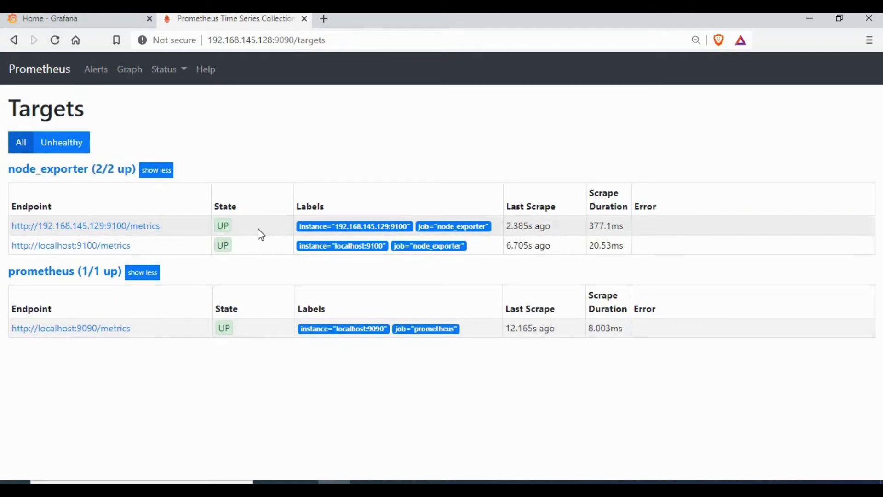
pyautogui.click(186, 73)
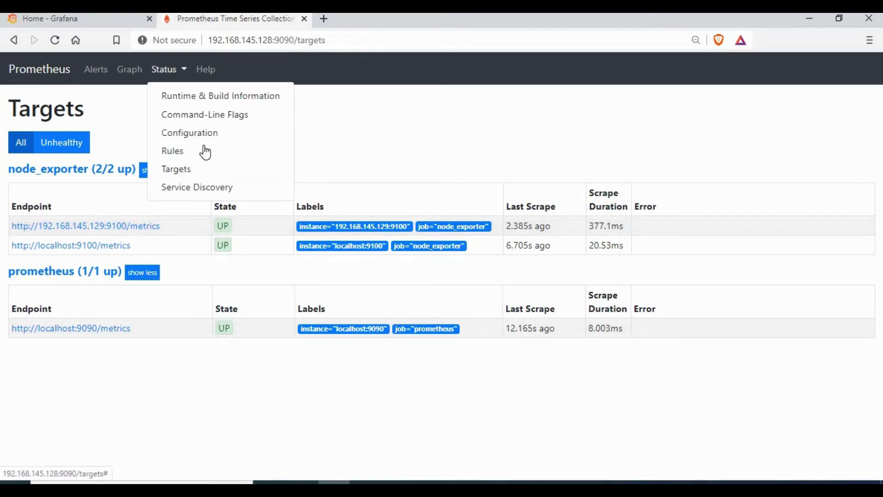
pyautogui.click(299, 41)
pyautogui.moveTo(298, 41); pyautogui.dragTo(387, 51)
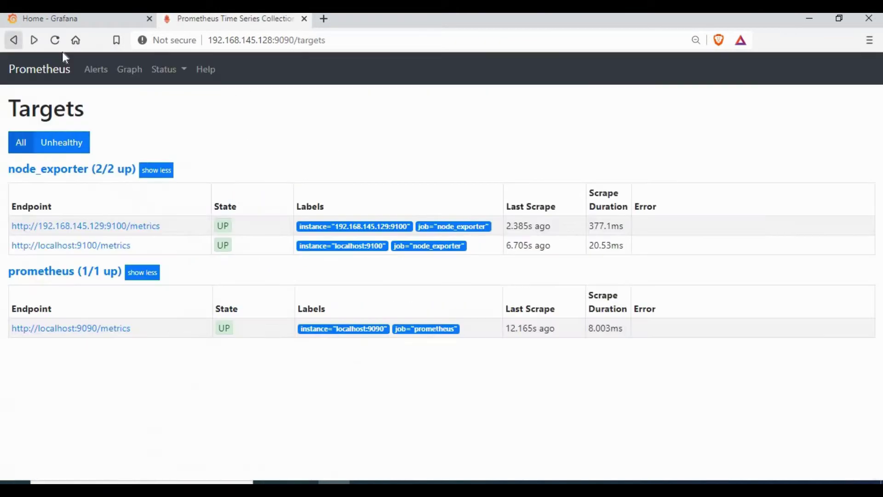
# From Grafana Home's Data Sources card, select Prometheus under Time series databases
pyautogui.click(70, 19)
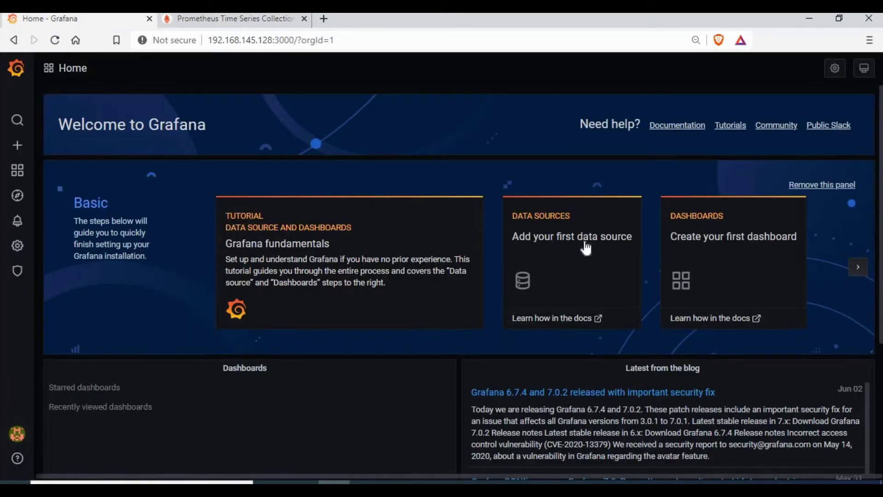
pyautogui.click(243, 17)
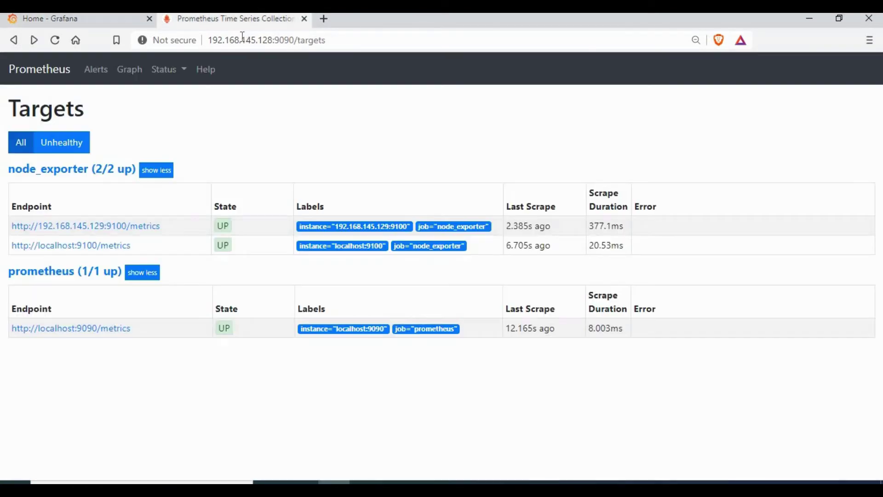
pyautogui.click(267, 42)
pyautogui.click(98, 26)
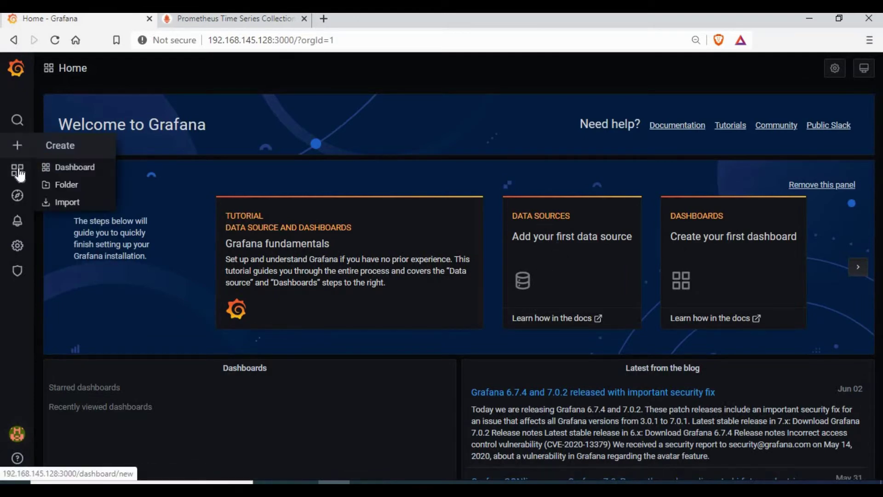
pyautogui.moveTo(18, 182)
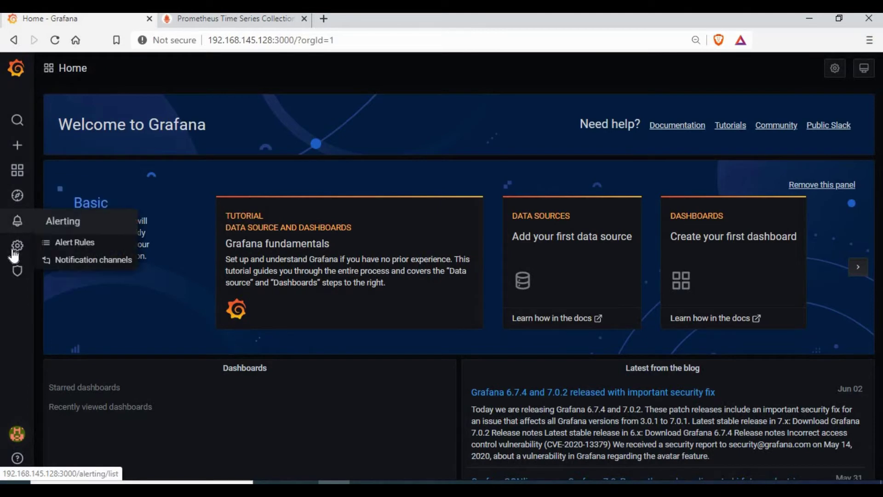
pyautogui.moveTo(15, 254)
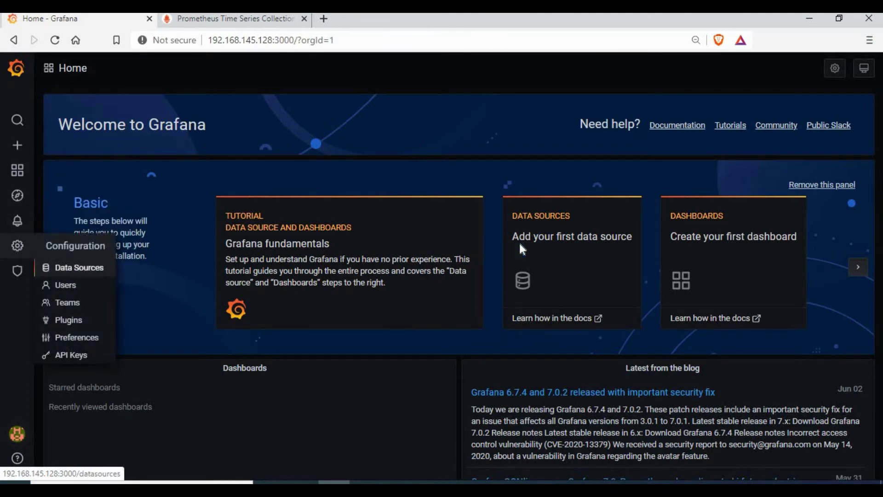
pyautogui.click(559, 226)
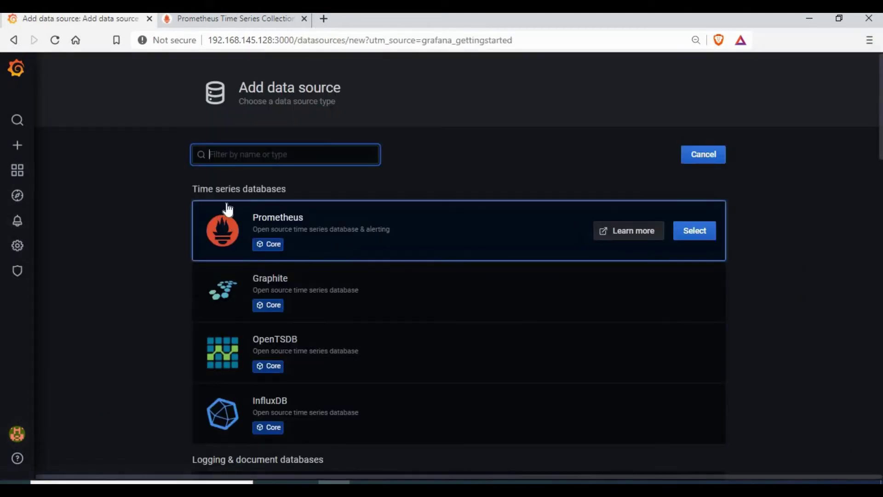
pyautogui.click(692, 231)
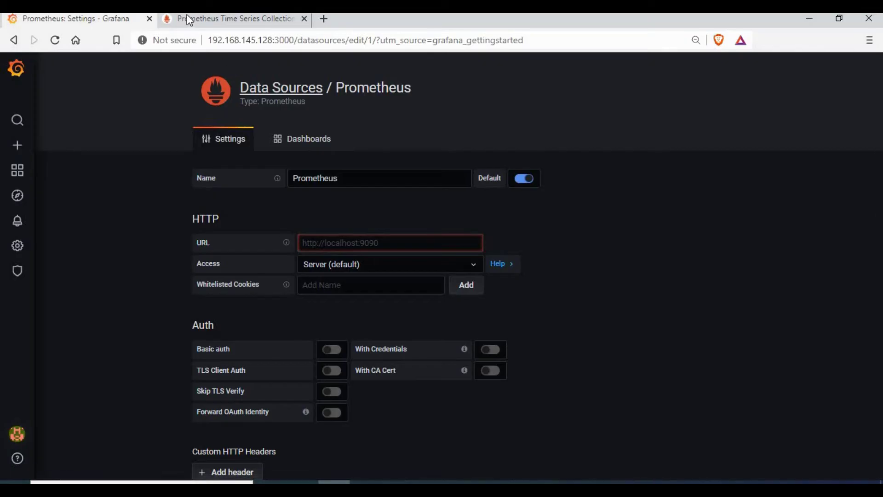
pyautogui.click(186, 16)
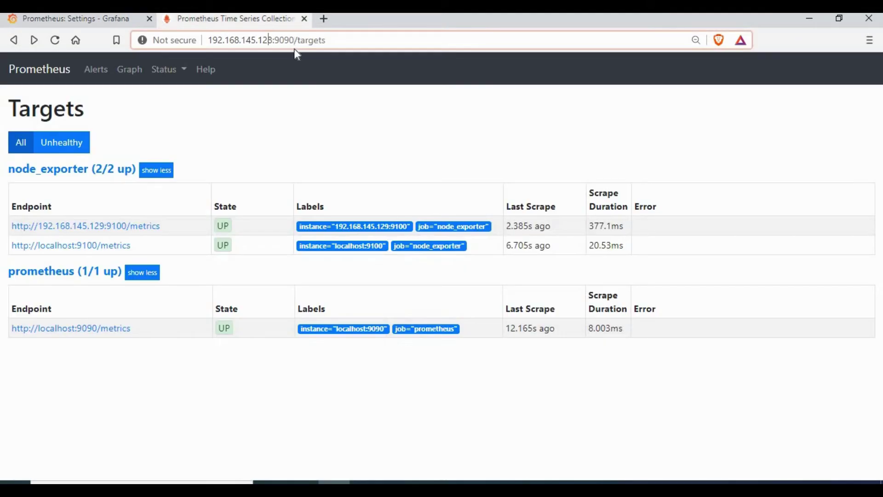
pyautogui.moveTo(294, 40)
pyautogui.mouseDown()
pyautogui.moveTo(211, 40)
pyautogui.moveTo(286, 39)
pyautogui.mouseUp()
pyautogui.rightClick(286, 40)
pyautogui.click(412, 110)
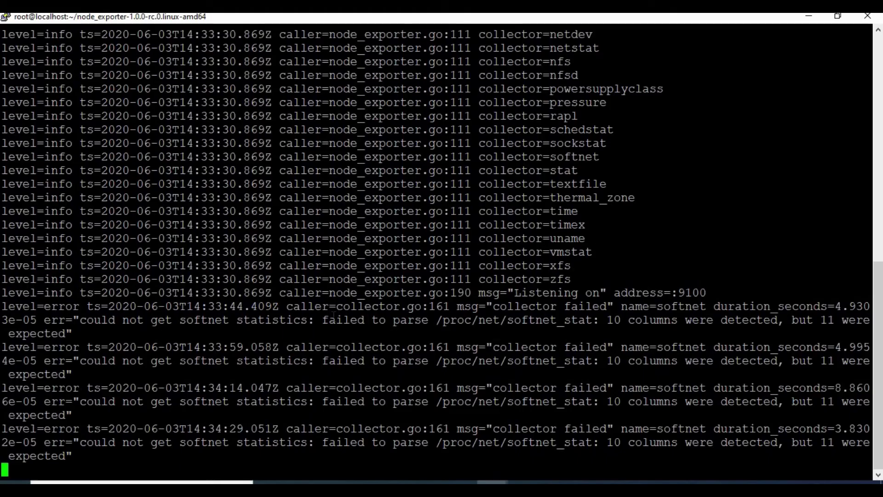
pyautogui.hotkey('alt', 'Tab')
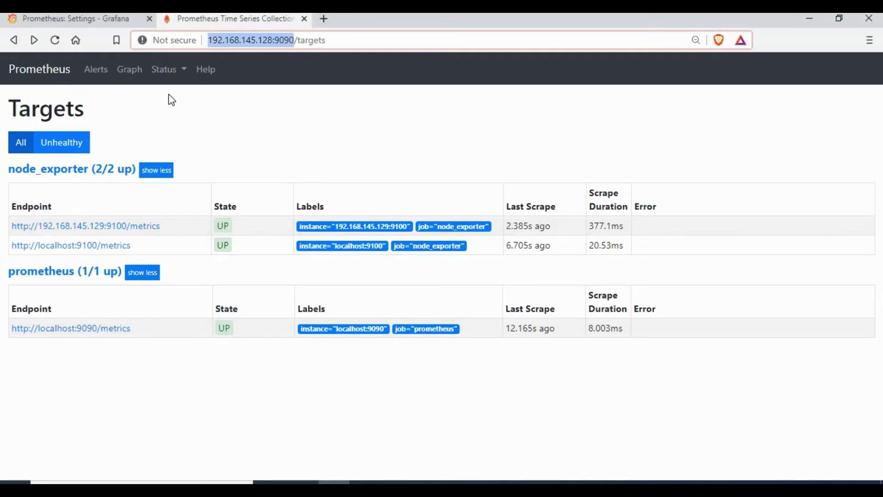
pyautogui.hotkey('ctrl', 'shift', 'Tab')
pyautogui.rightClick(347, 243)
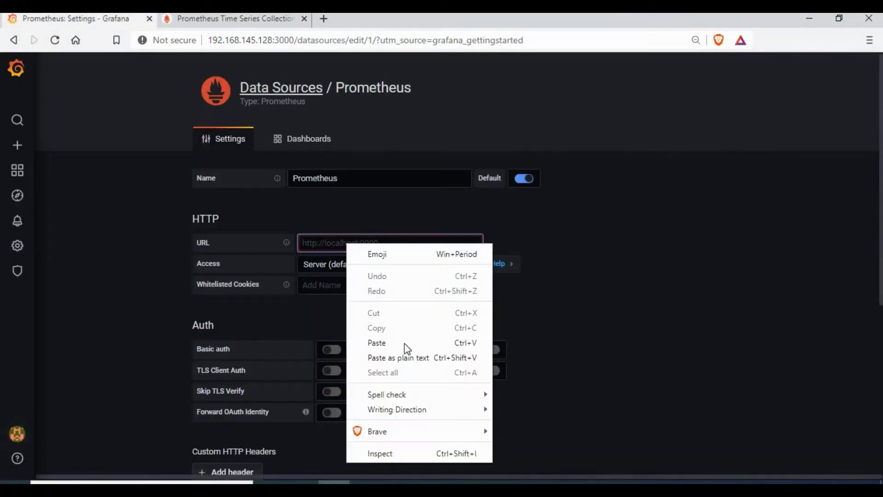
pyautogui.click(404, 343)
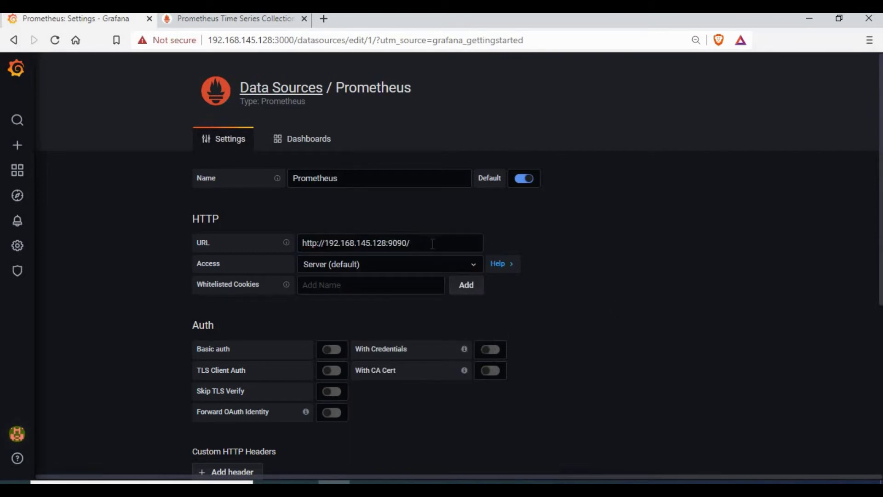
# Keep Server access mode and Save & Test, confirming the data source is working
pyautogui.scroll(-3, 432, 244)
pyautogui.click(355, 132)
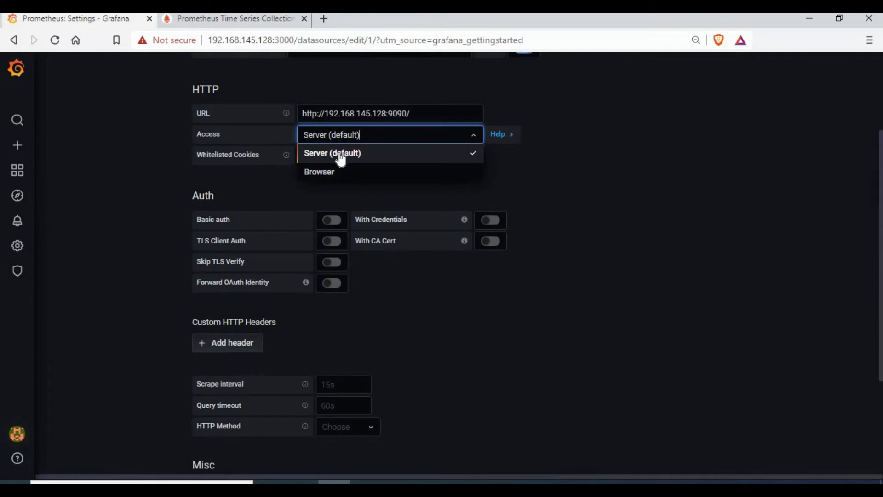
pyautogui.click(570, 205)
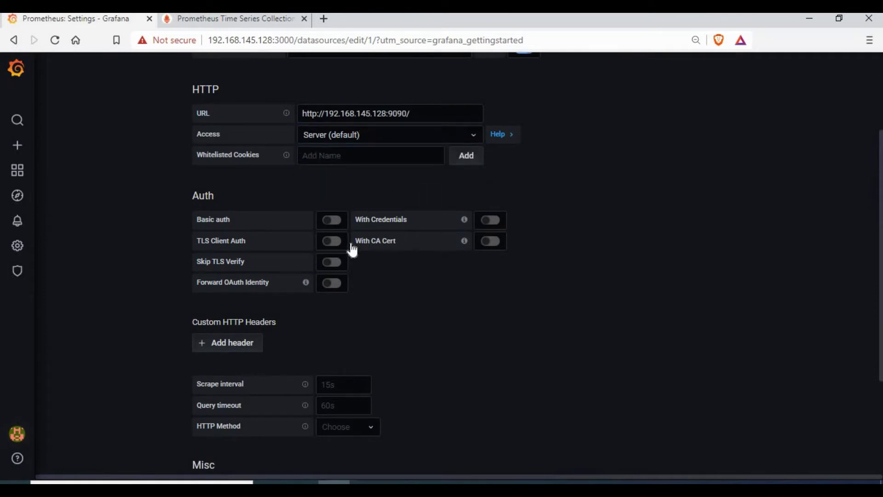
pyautogui.scroll(-2, 443, 276)
pyautogui.scroll(-2, 443, 285)
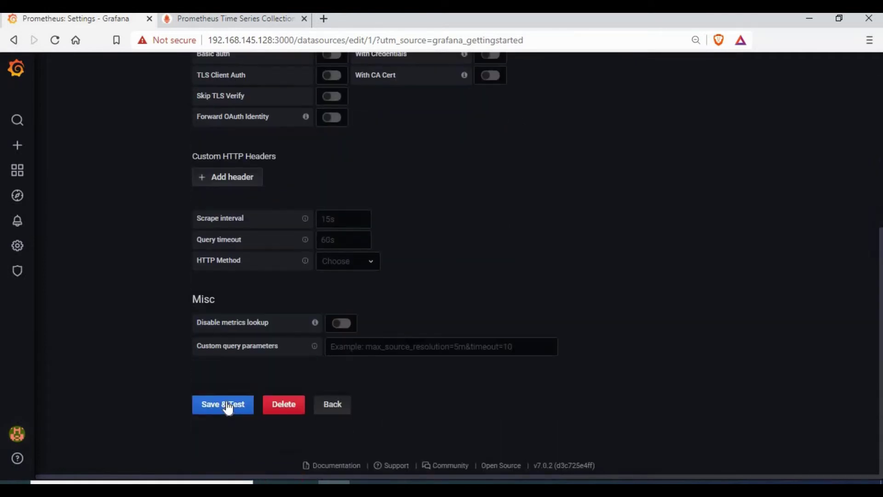
pyautogui.click(224, 405)
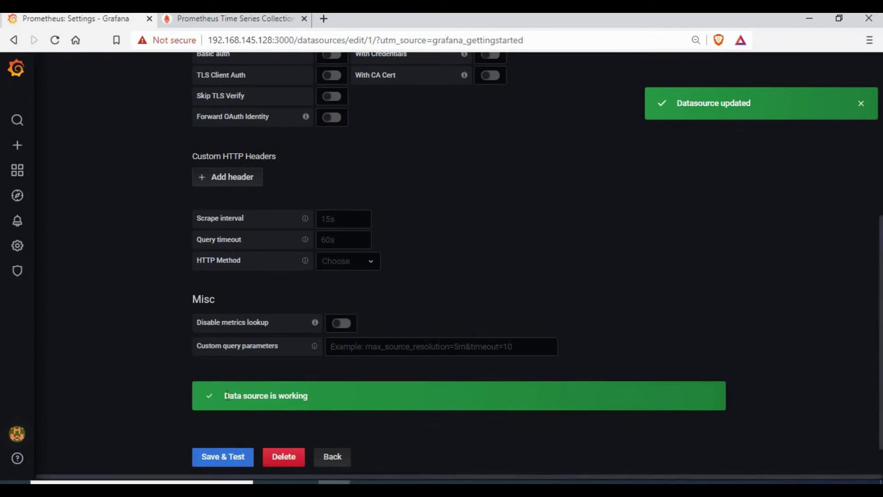
pyautogui.moveTo(225, 396); pyautogui.dragTo(325, 394)
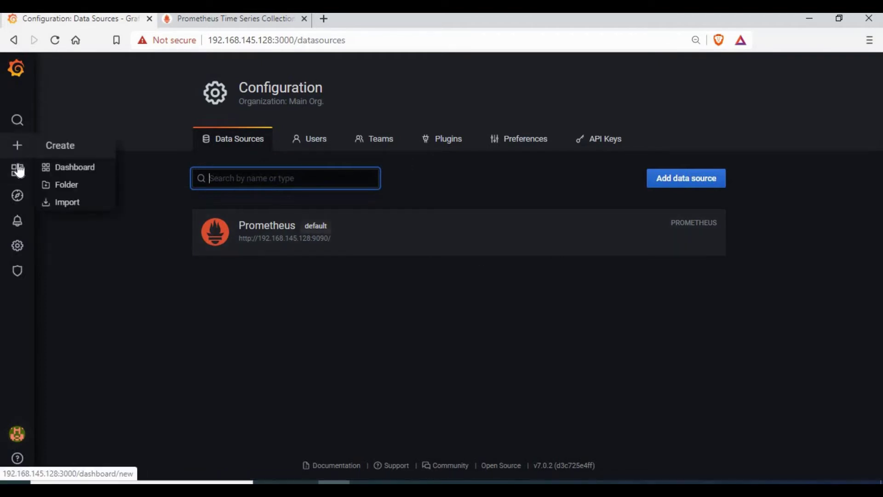
# Create a new dashboard with a new panel using Prometheus as its data source
pyautogui.click(63, 192)
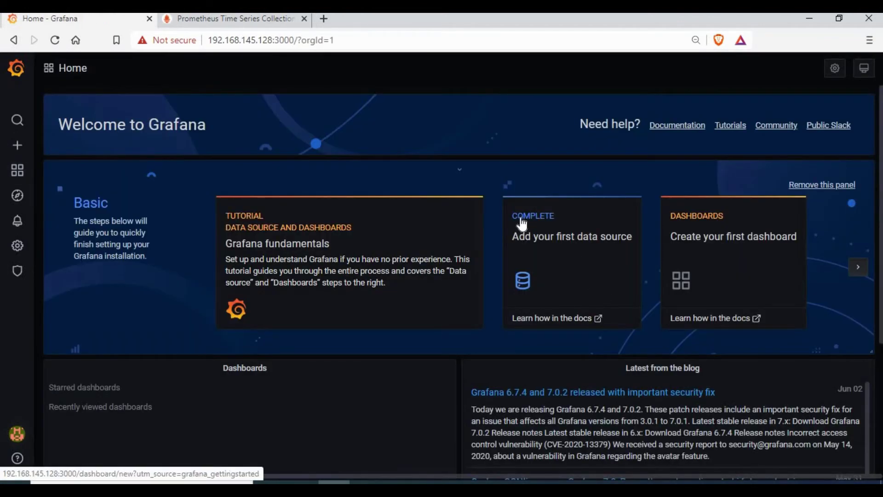
pyautogui.click(717, 232)
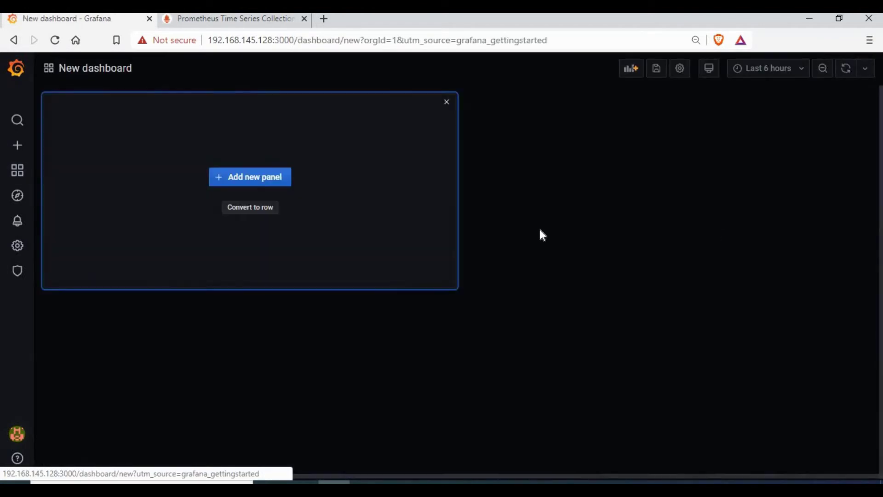
pyautogui.click(261, 182)
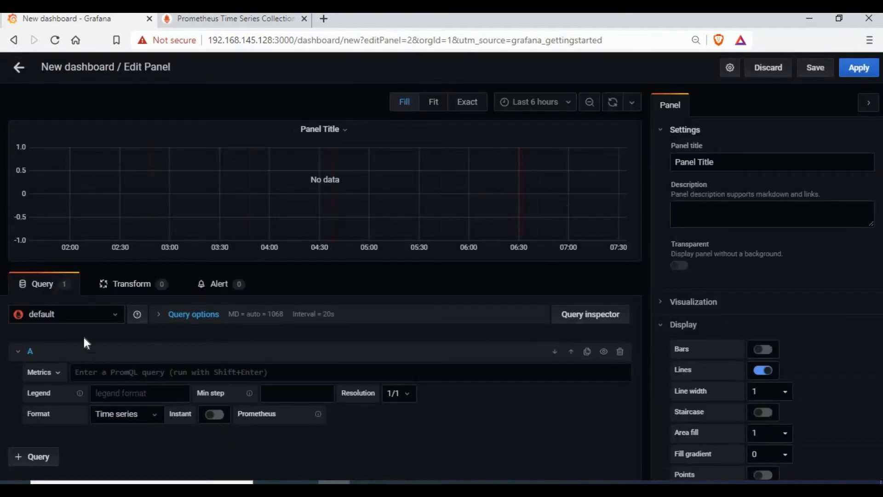
pyautogui.click(114, 315)
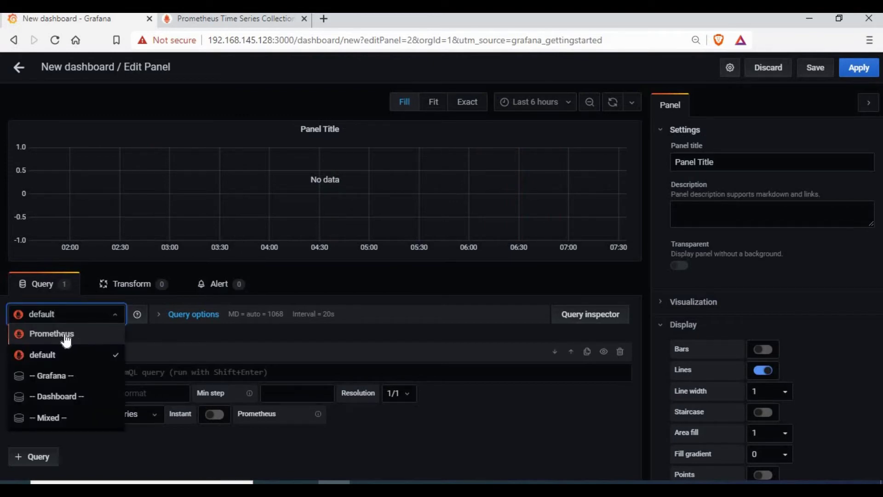
pyautogui.click(66, 336)
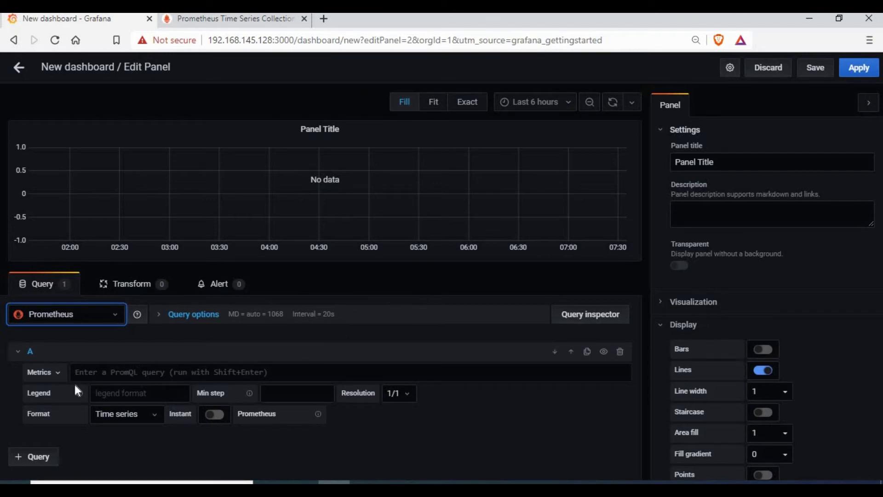
# Browse the Metrics cascader down to the process metrics group
pyautogui.moveTo(57, 382)
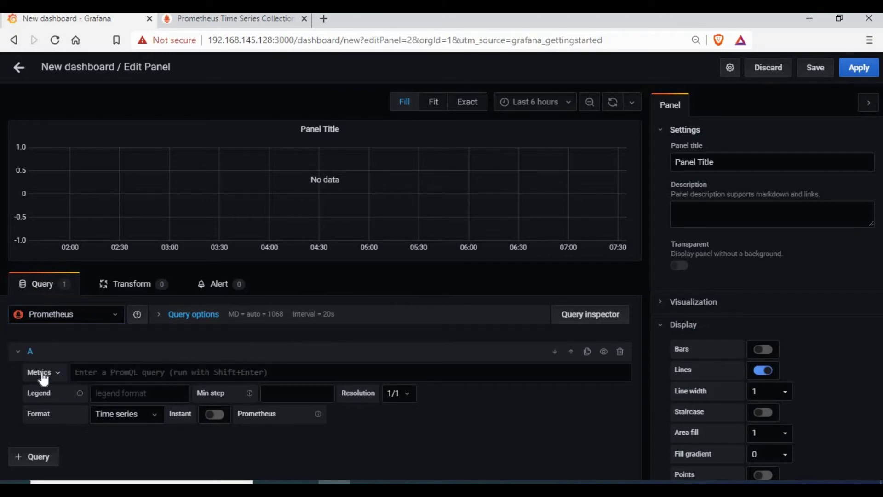
pyautogui.click(44, 375)
pyautogui.click(49, 354)
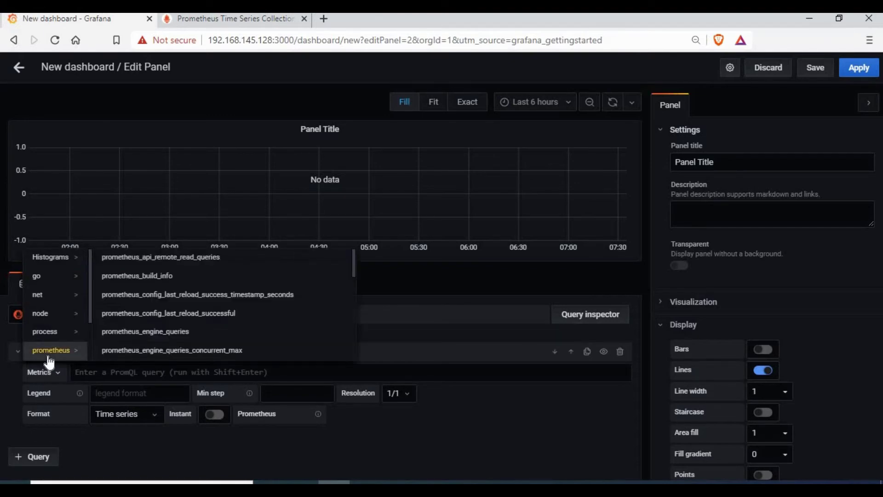
pyautogui.click(48, 316)
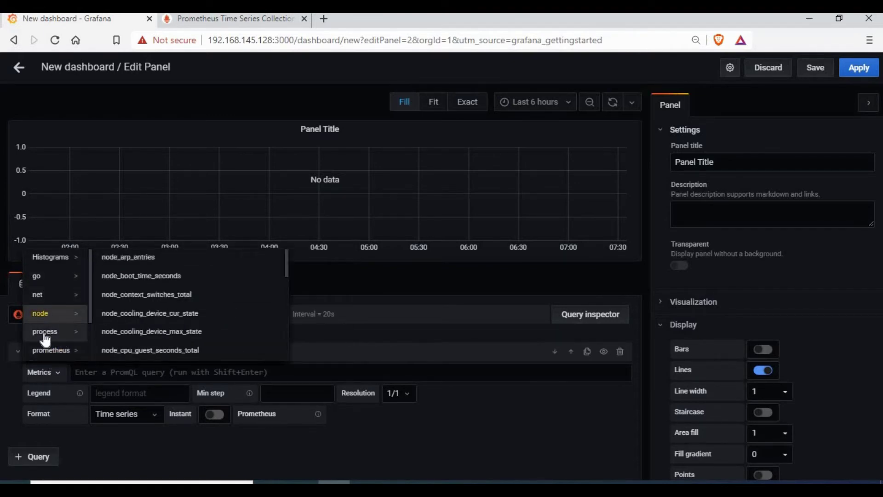
pyautogui.click(45, 334)
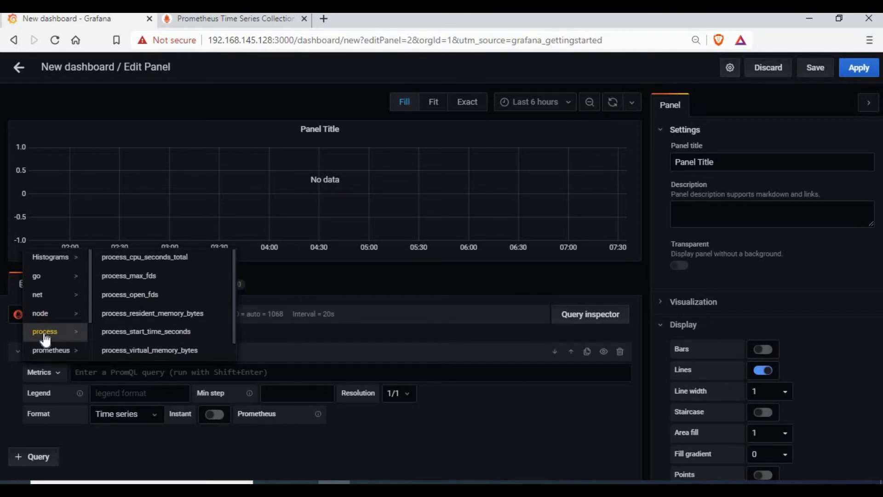
# Query process_virtual_memory_bytes and preview it as Stat, Gauge and Bar gauge
pyautogui.click(150, 350)
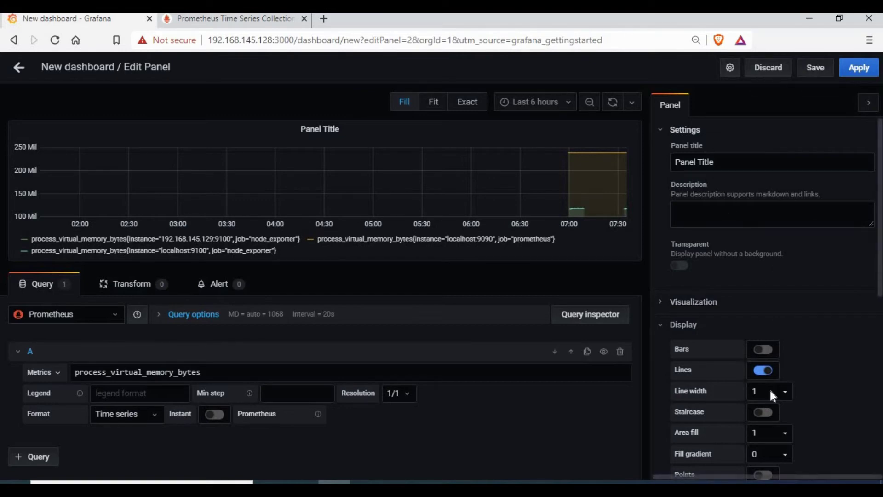
pyautogui.click(692, 301)
pyautogui.scroll(-3, 739, 321)
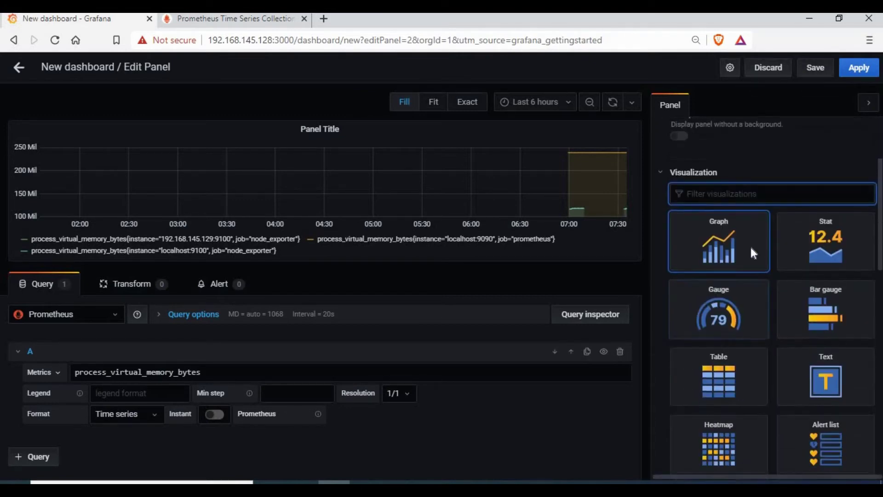
pyautogui.click(823, 263)
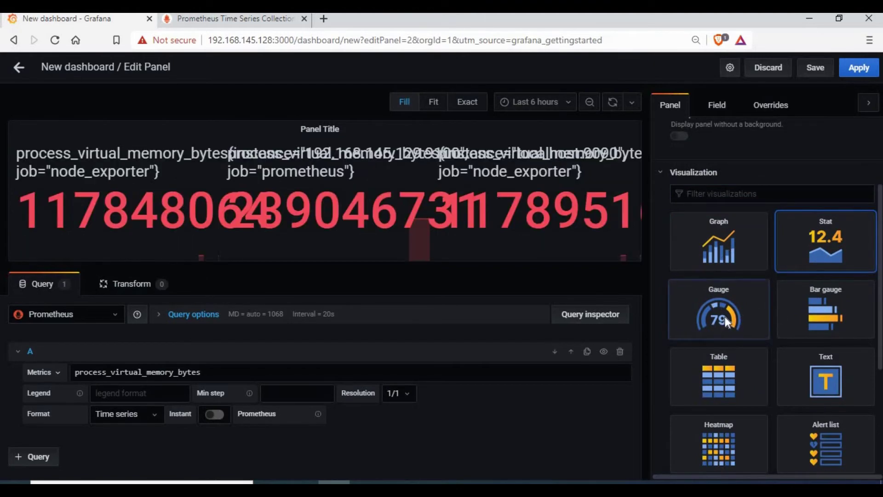
pyautogui.click(724, 317)
pyautogui.click(818, 314)
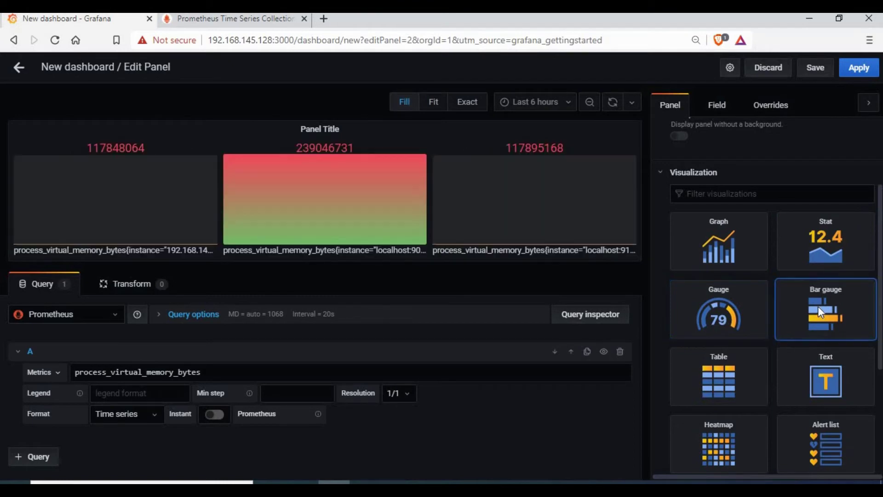
# Preview the panel further as Table, Text, Dashboard list and Logs visualizations
pyautogui.click(721, 380)
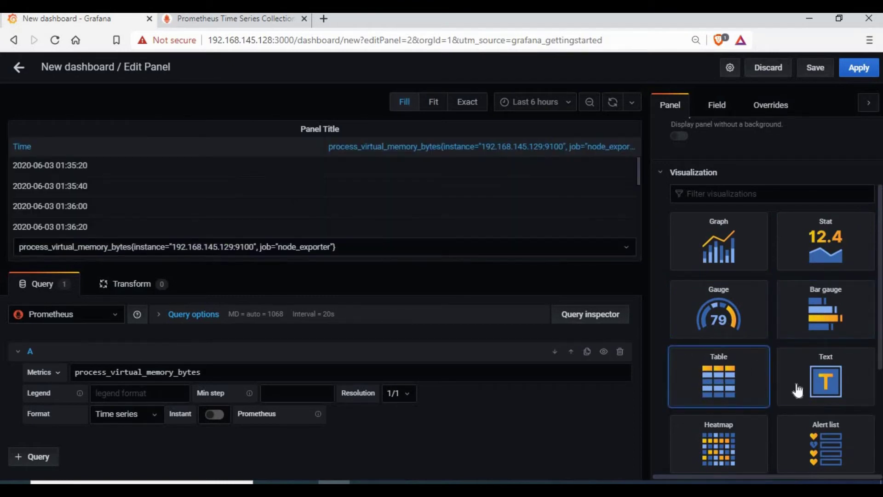
pyautogui.click(823, 381)
pyautogui.scroll(-3, 782, 407)
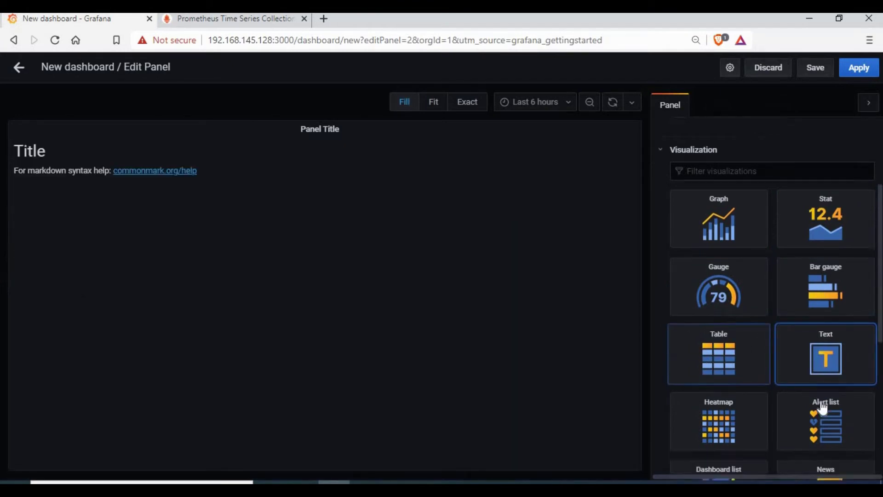
pyautogui.click(714, 386)
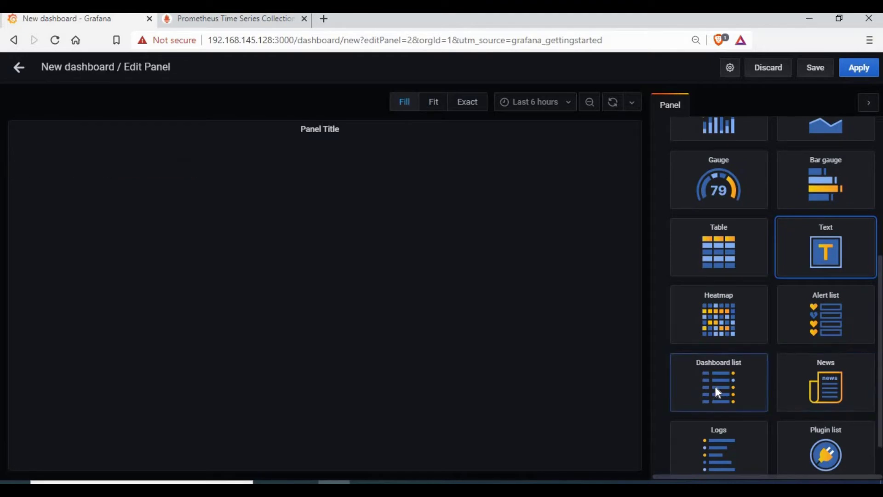
pyautogui.scroll(-3, 740, 340)
pyautogui.click(735, 327)
pyautogui.scroll(10, 733, 317)
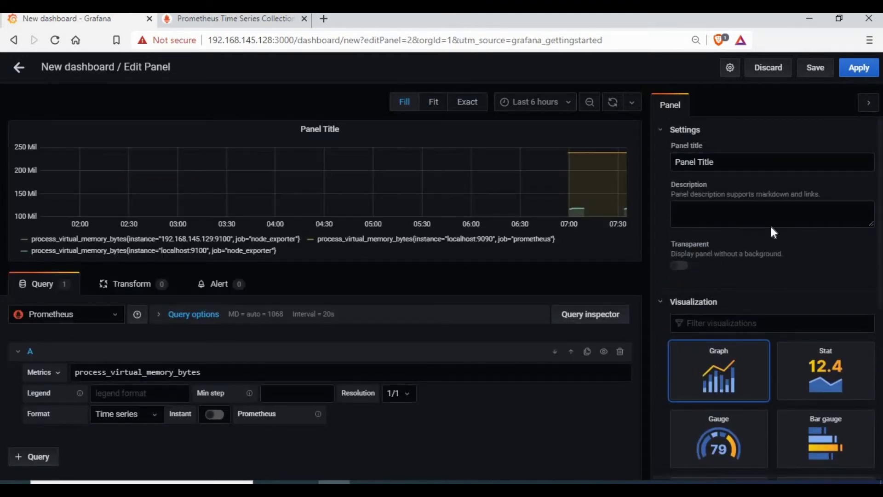
# Rename the panel Virtual Memory, then save the dashboard named Prometheus Node Exporter
pyautogui.moveTo(755, 163); pyautogui.dragTo(656, 160)
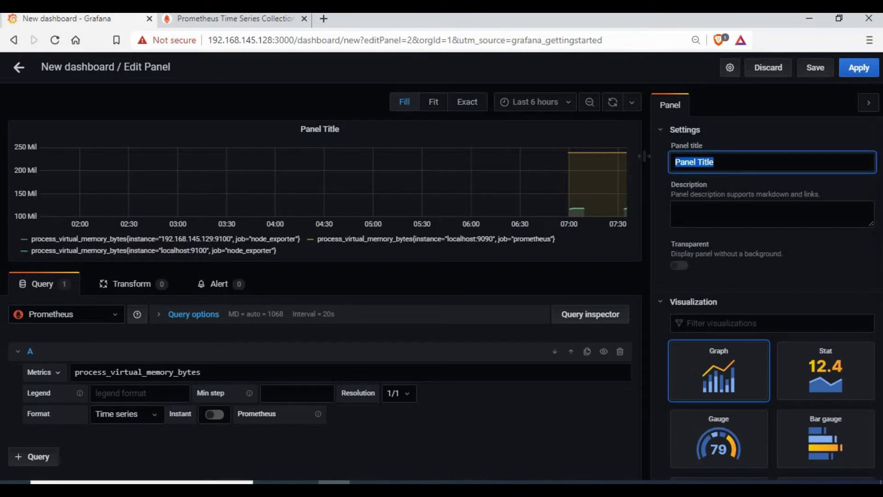
pyautogui.write('Virtual Memory')
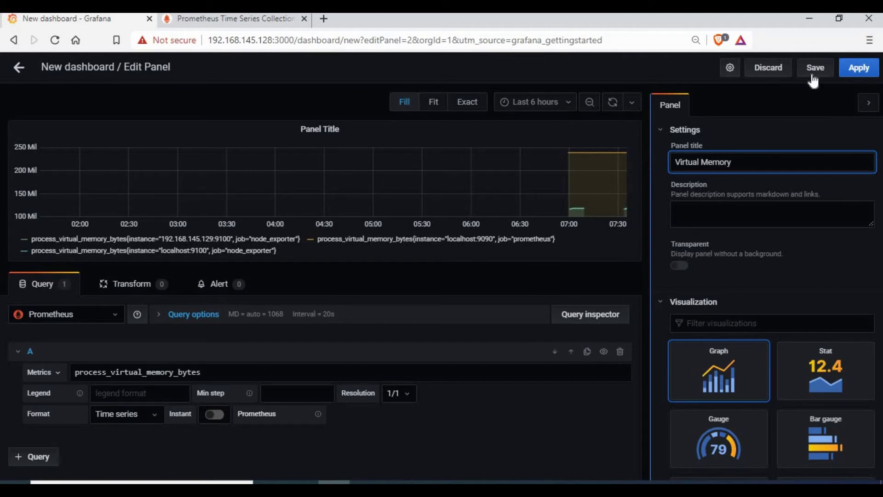
pyautogui.click(814, 69)
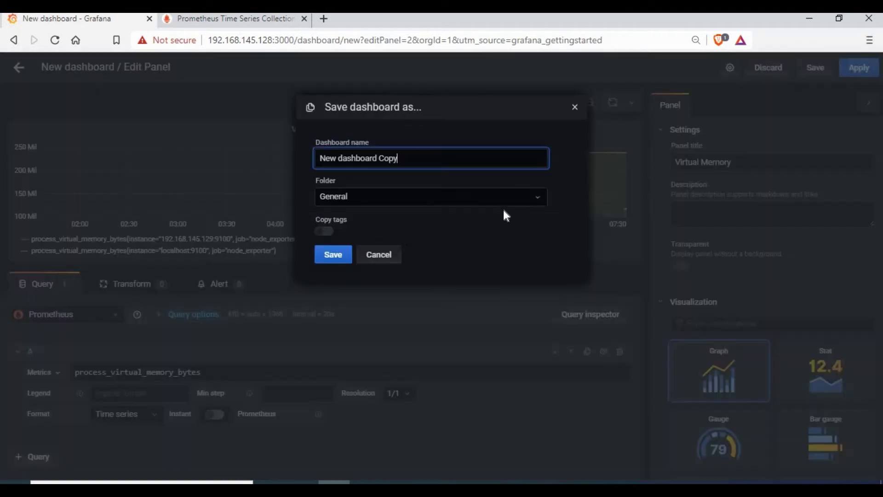
pyautogui.hotkey('ctrl', 'a')
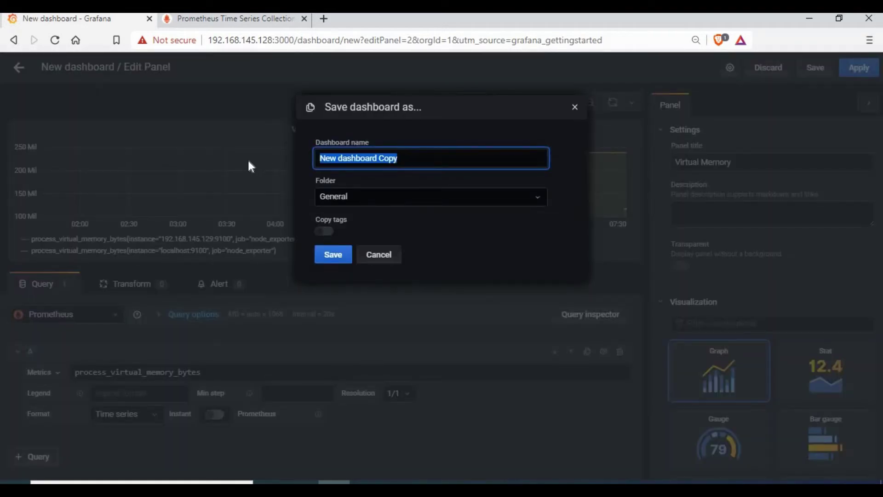
pyautogui.write('Promeh')
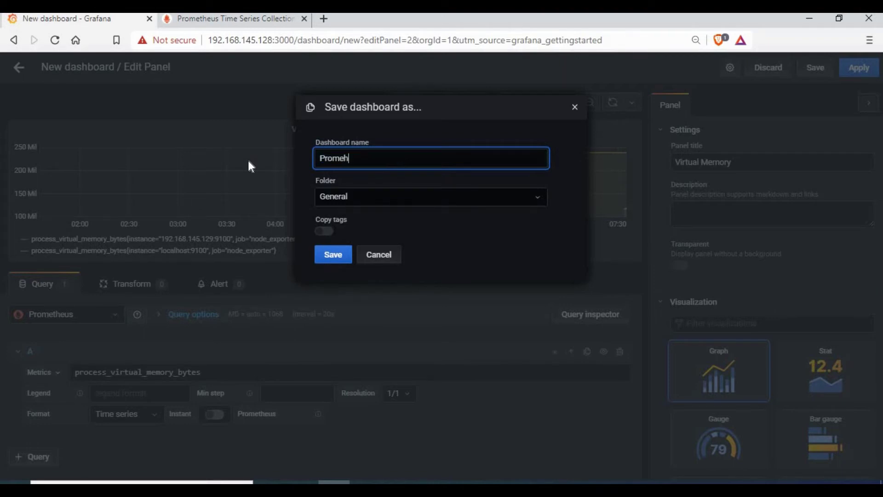
pyautogui.press('BackSpace')
pyautogui.write('theus Node Exporter')
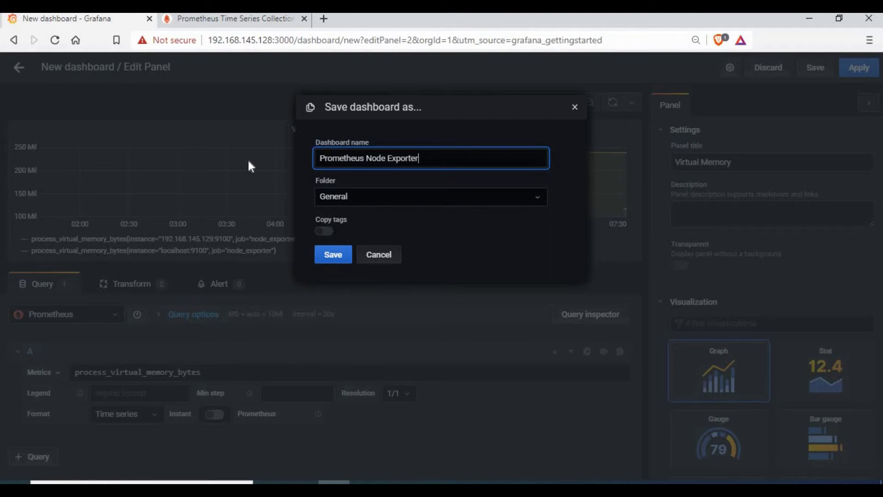
pyautogui.click(337, 257)
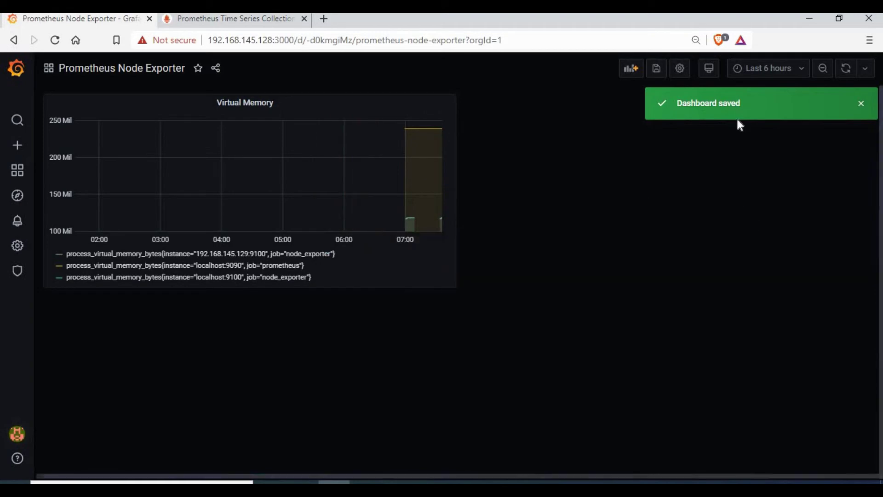
# Add a new Prometheus panel querying prometheus_http_request_duration_seconds_bucket from the prometheus metrics group
pyautogui.click(637, 72)
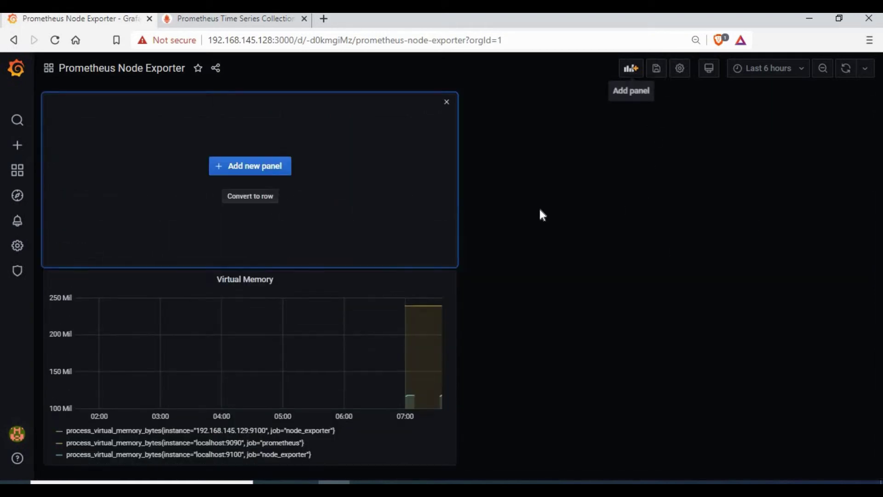
pyautogui.click(266, 169)
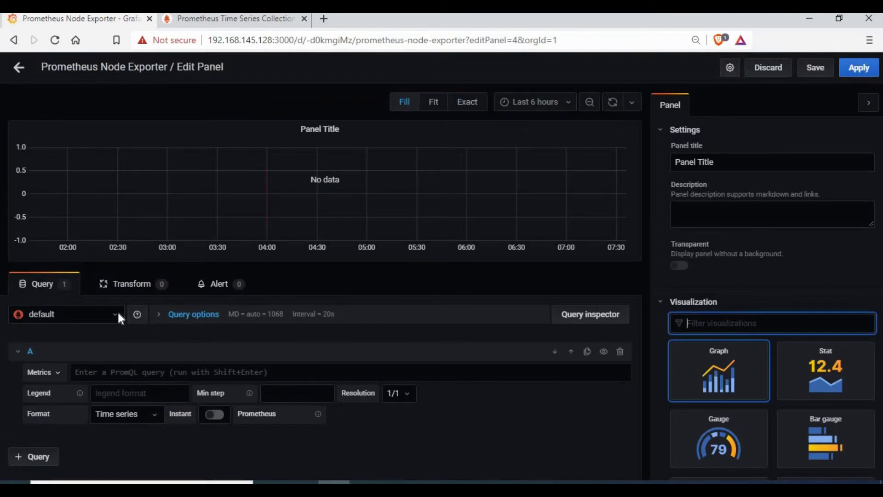
pyautogui.click(117, 314)
pyautogui.click(51, 334)
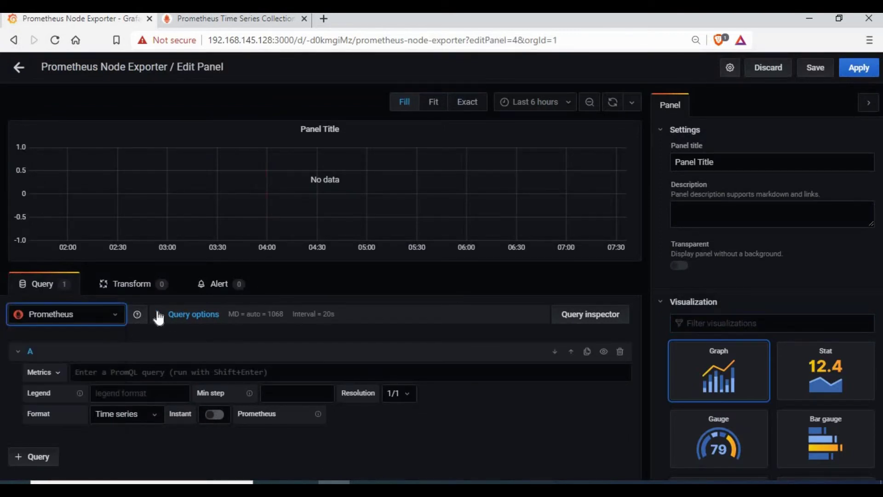
pyautogui.click(54, 378)
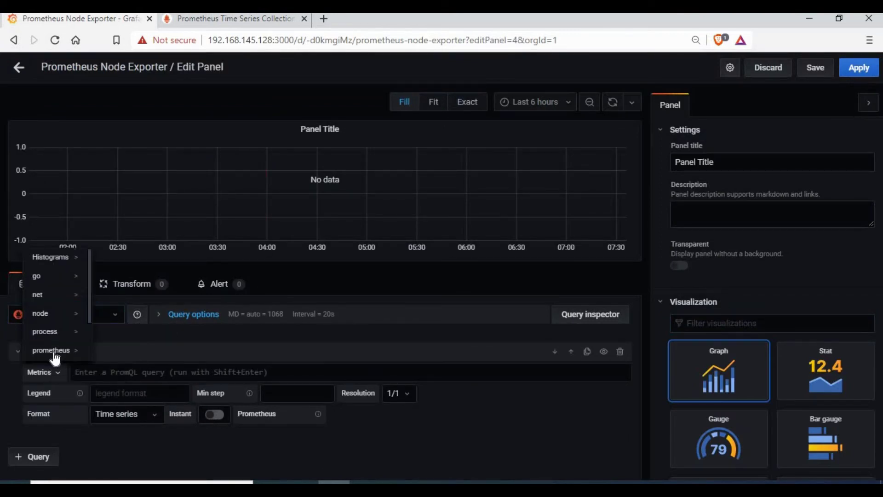
pyautogui.click(52, 351)
pyautogui.scroll(-3, 148, 322)
pyautogui.scroll(-1, 228, 268)
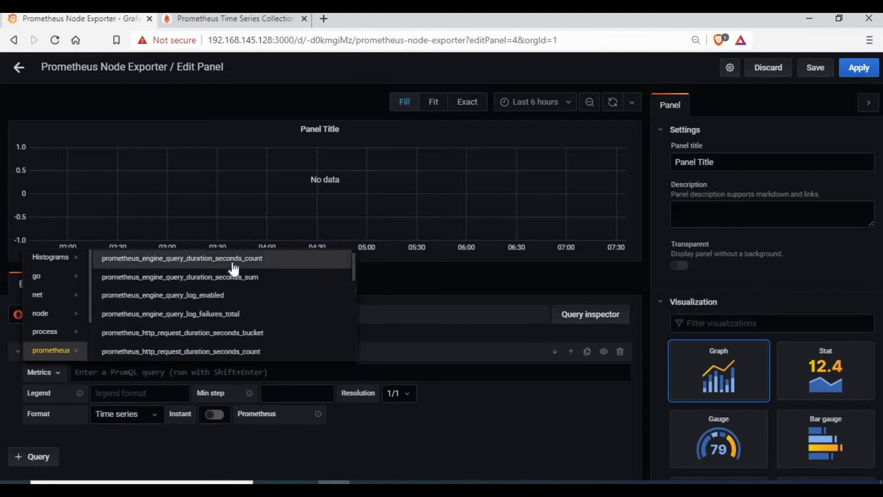
pyautogui.click(201, 336)
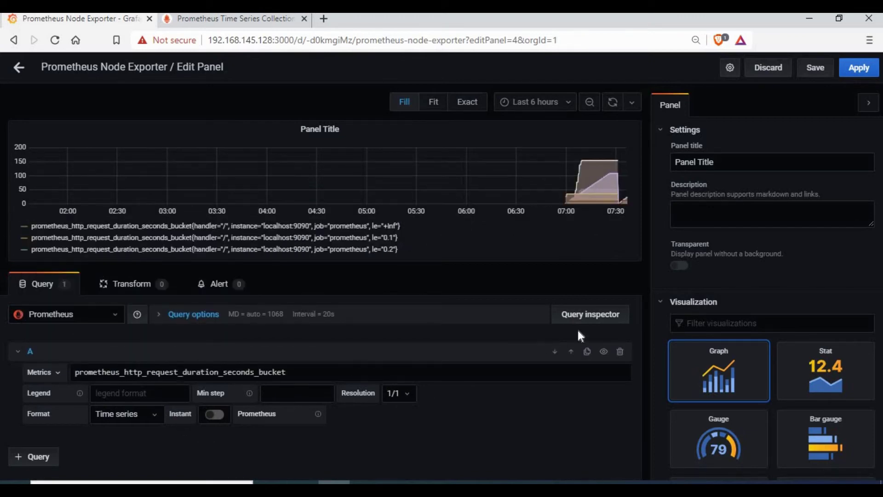
# Try Stat and Gauge, settle on Bar gauge, and title the panel 'http request'
pyautogui.click(822, 380)
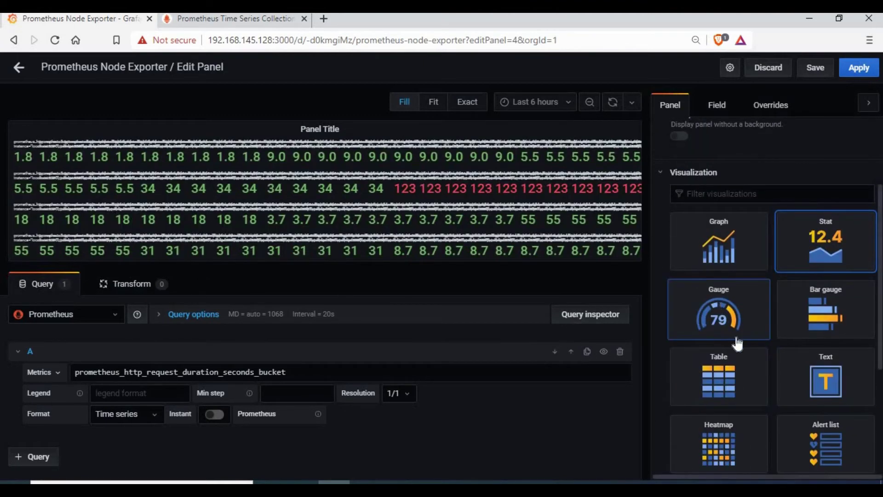
pyautogui.click(747, 322)
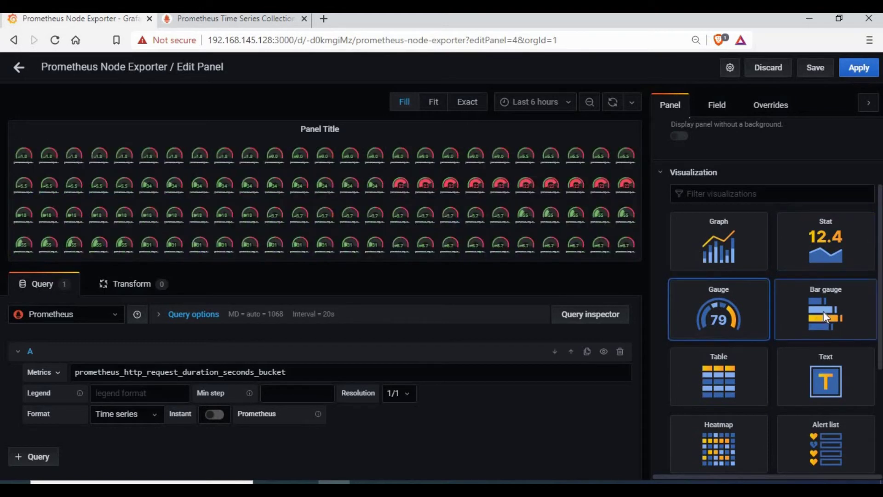
pyautogui.click(823, 311)
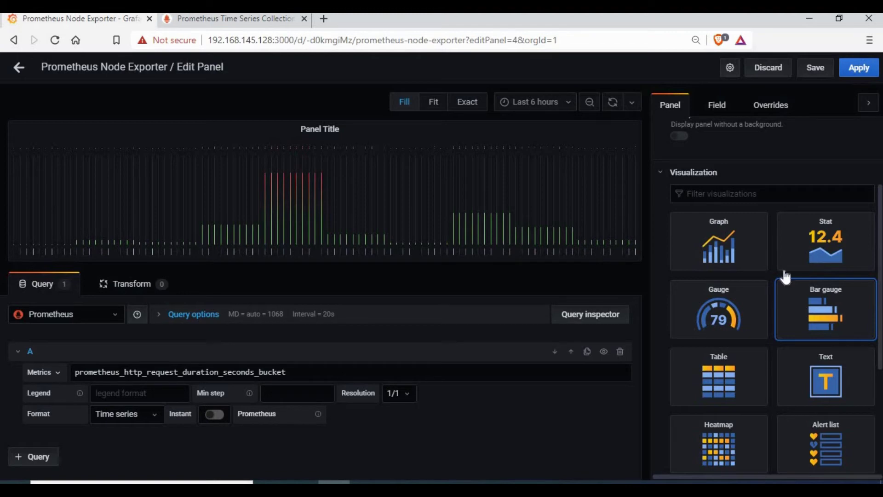
pyautogui.scroll(3, 771, 253)
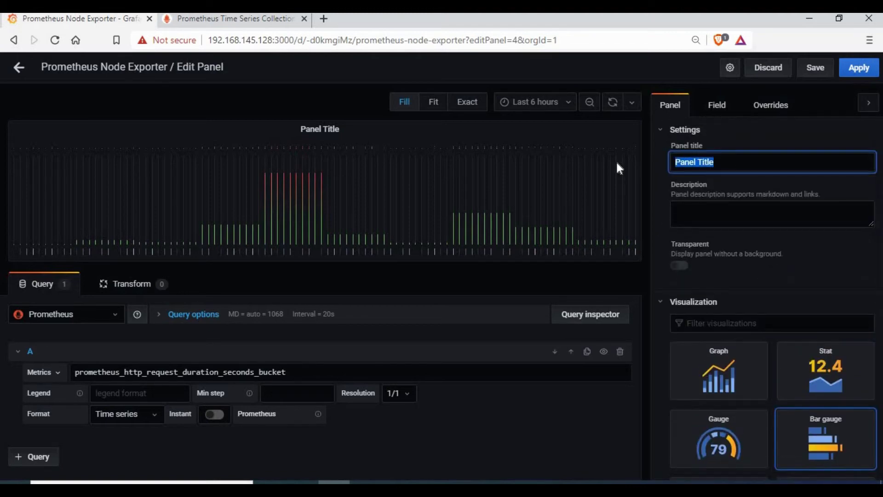
pyautogui.write('https')
pyautogui.press('BackSpace')
pyautogui.write('request')
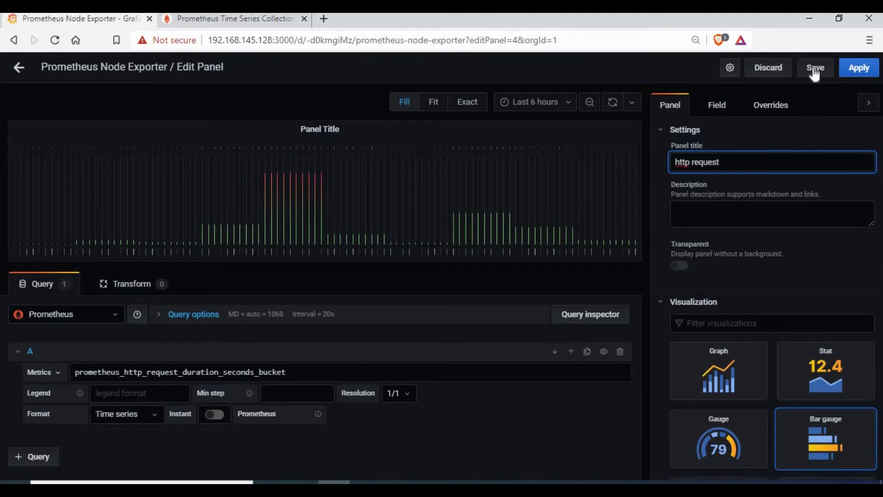
pyautogui.scroll(-5, 761, 368)
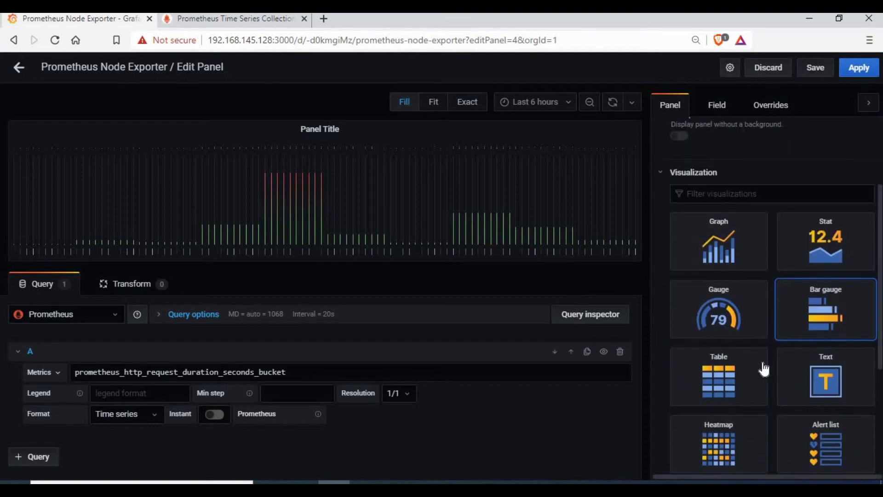
pyautogui.scroll(-2, 764, 368)
pyautogui.click(692, 419)
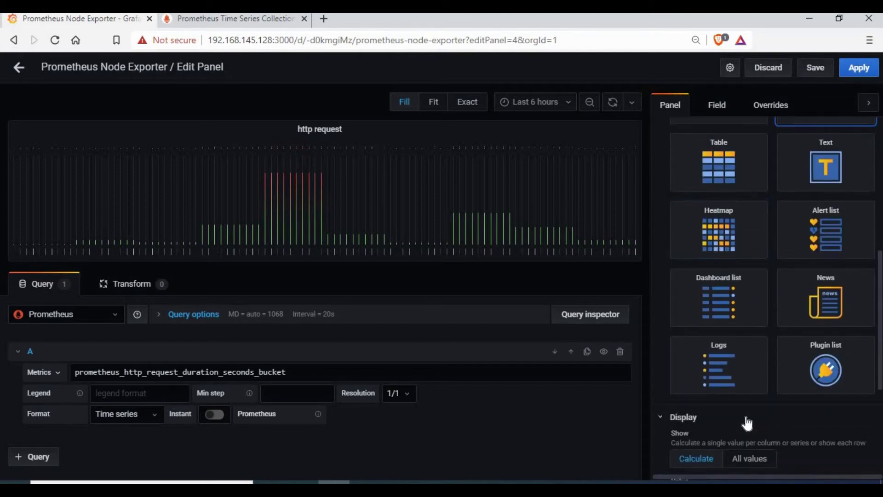
pyautogui.scroll(-3, 716, 370)
pyautogui.scroll(-1, 716, 370)
pyautogui.click(664, 230)
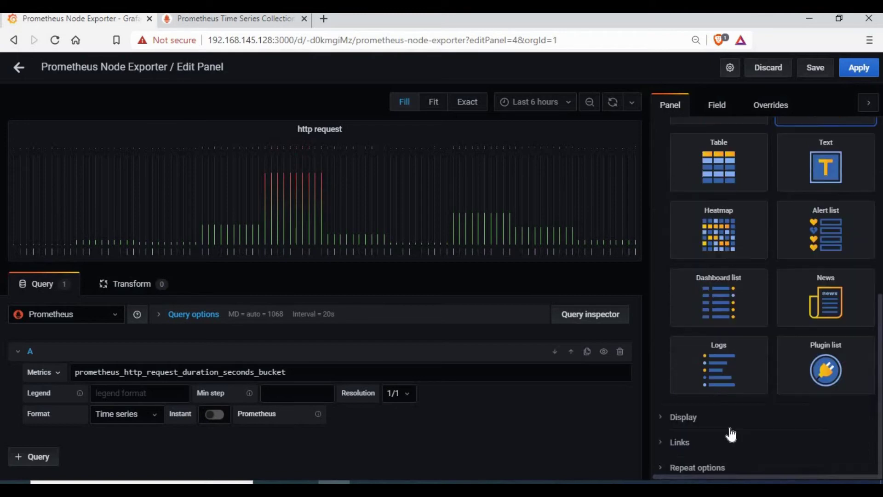
pyautogui.scroll(5, 699, 322)
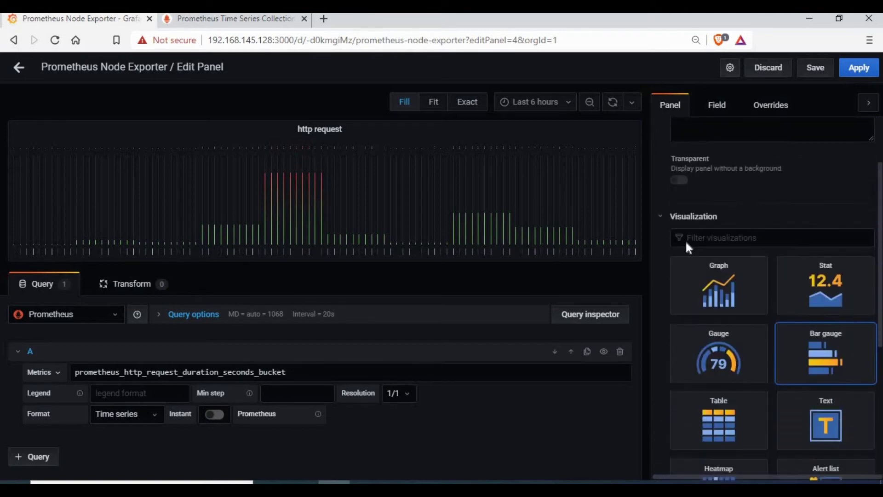
pyautogui.click(662, 217)
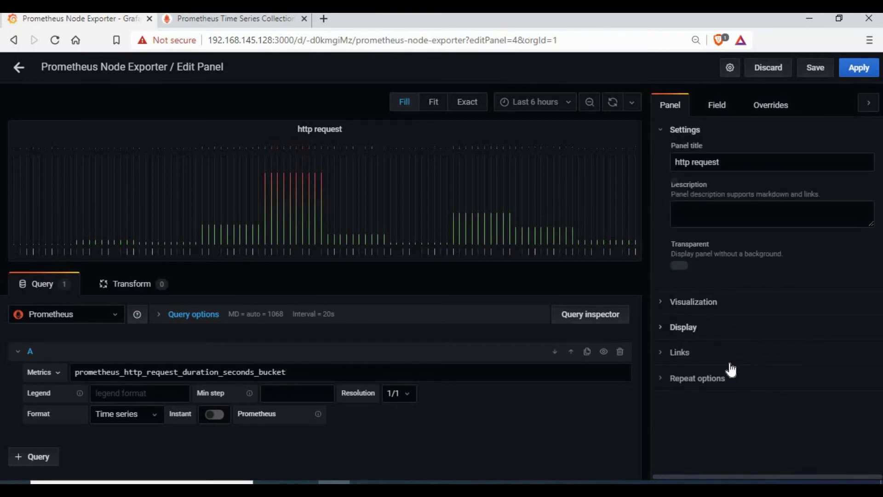
pyautogui.click(665, 338)
pyautogui.scroll(-3, 736, 349)
pyautogui.click(774, 287)
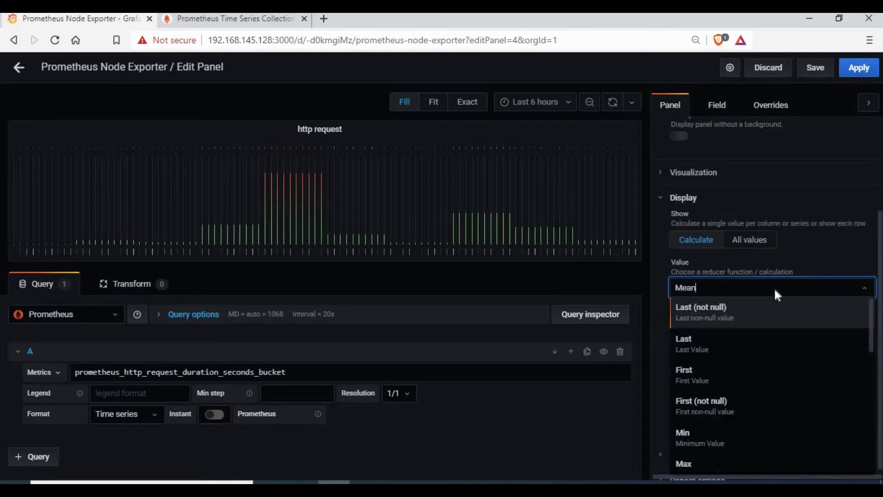
pyautogui.click(722, 341)
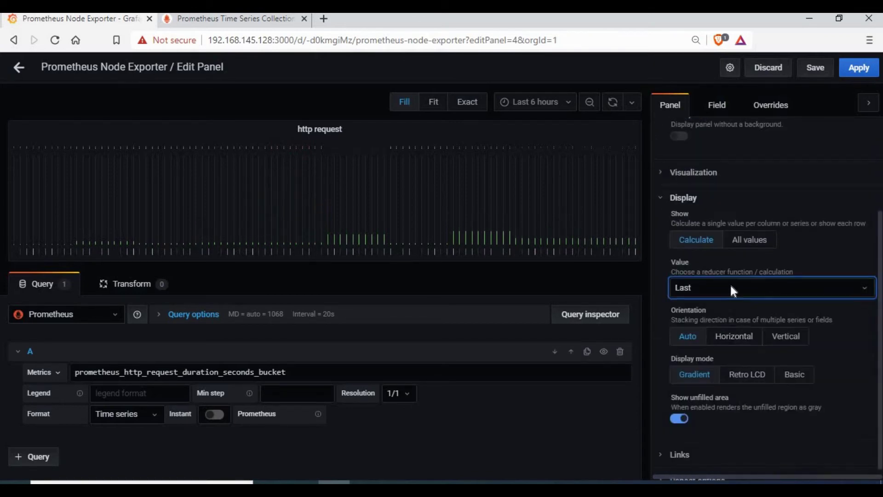
pyautogui.click(731, 289)
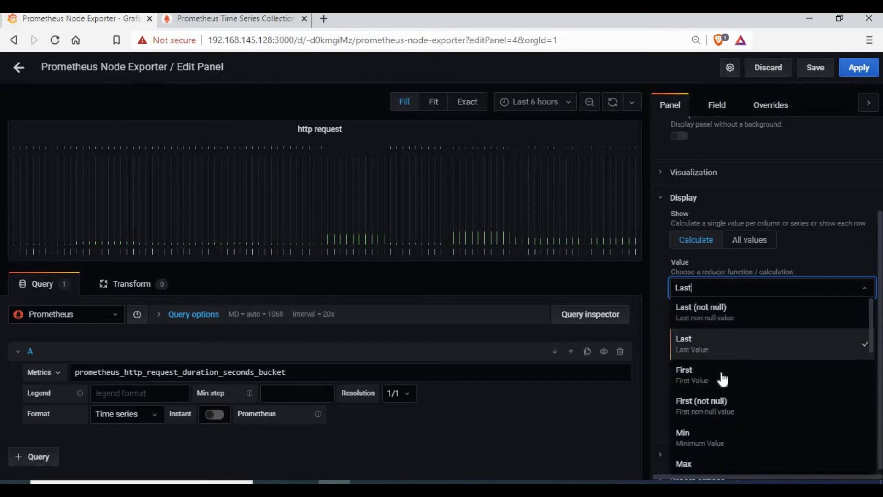
pyautogui.scroll(-2, 711, 389)
pyautogui.click(698, 399)
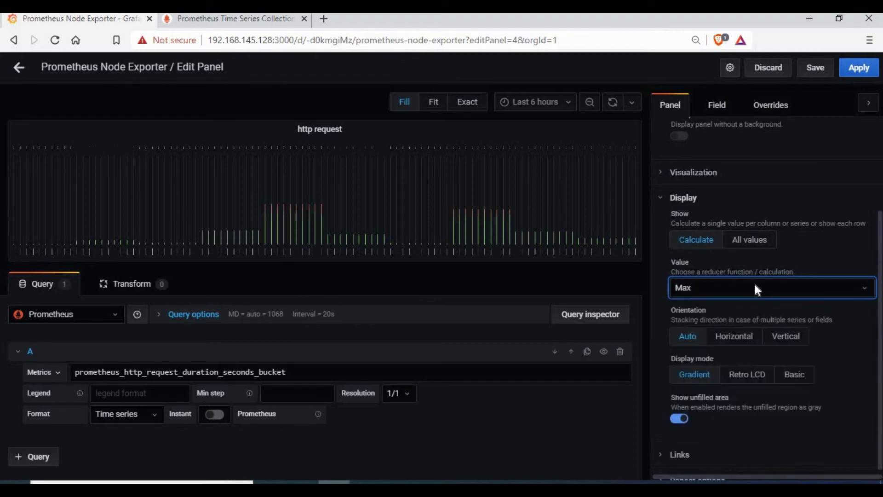
pyautogui.click(728, 297)
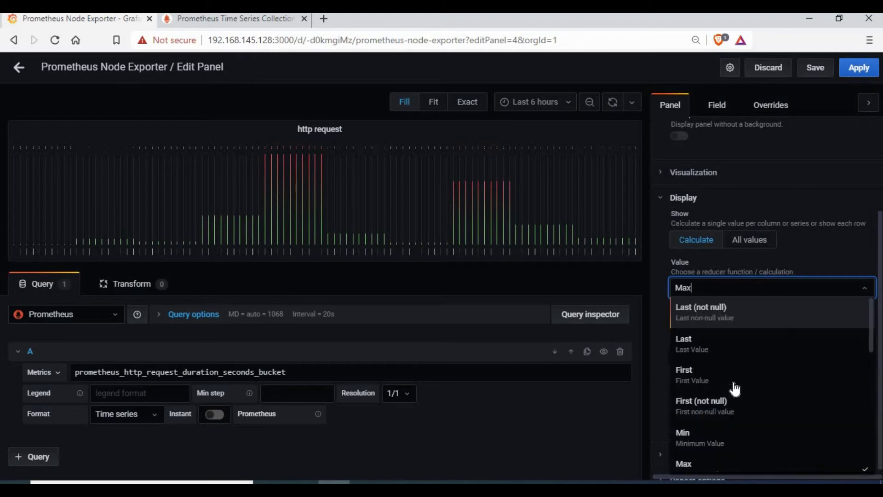
pyautogui.scroll(-3, 736, 368)
pyautogui.scroll(-4, 727, 348)
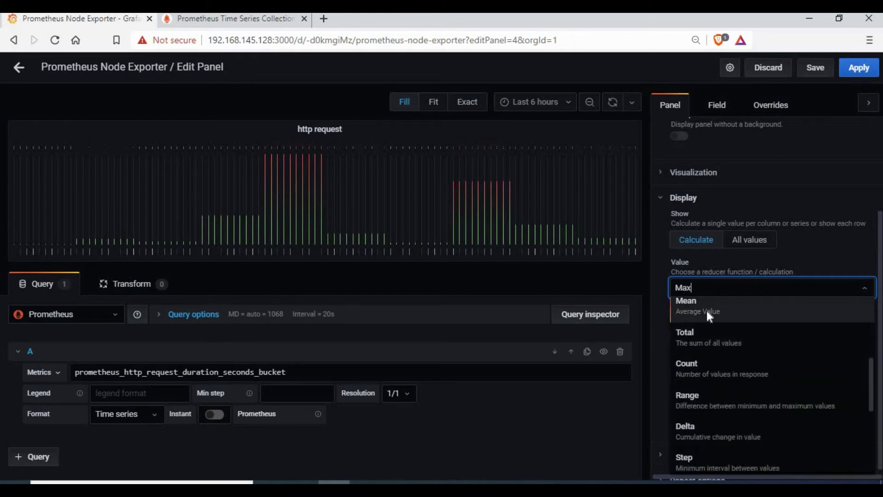
pyautogui.click(706, 311)
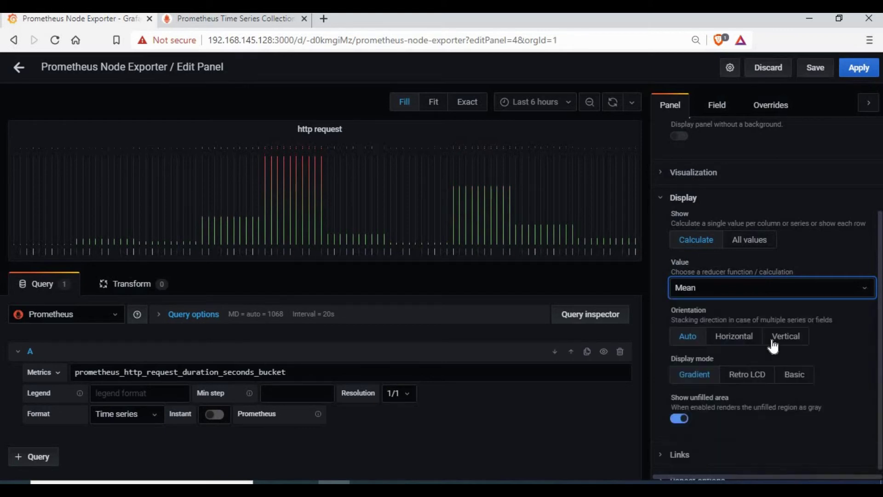
pyautogui.click(735, 339)
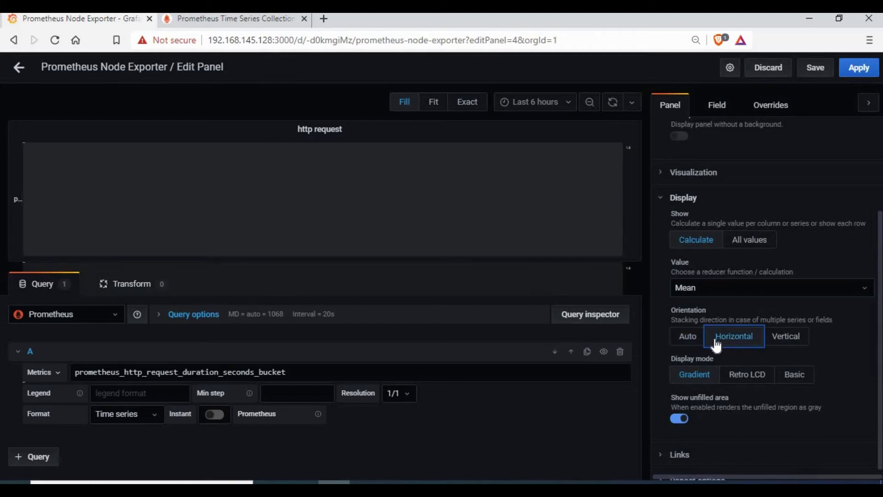
pyautogui.click(697, 342)
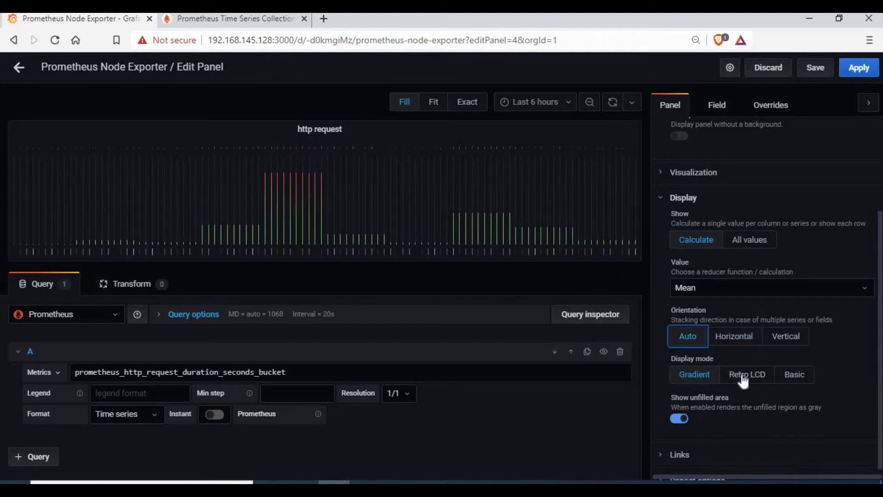
pyautogui.click(744, 376)
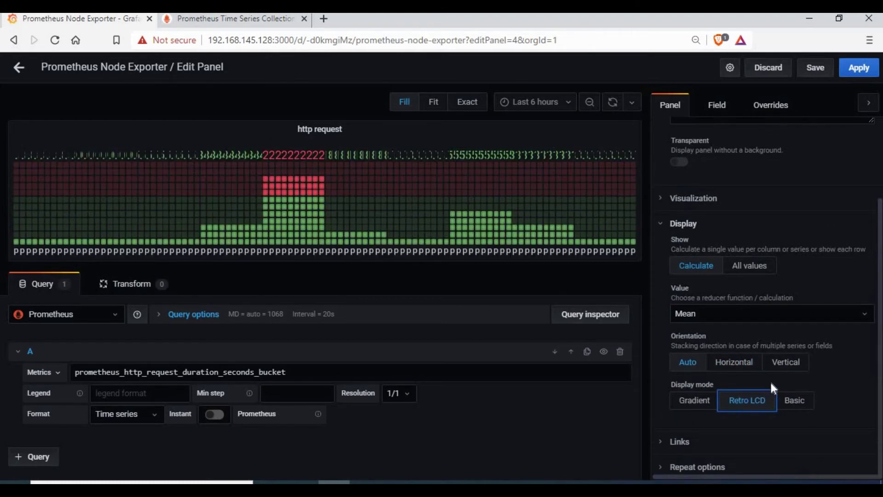
pyautogui.click(796, 401)
pyautogui.click(693, 380)
pyautogui.scroll(3, 741, 340)
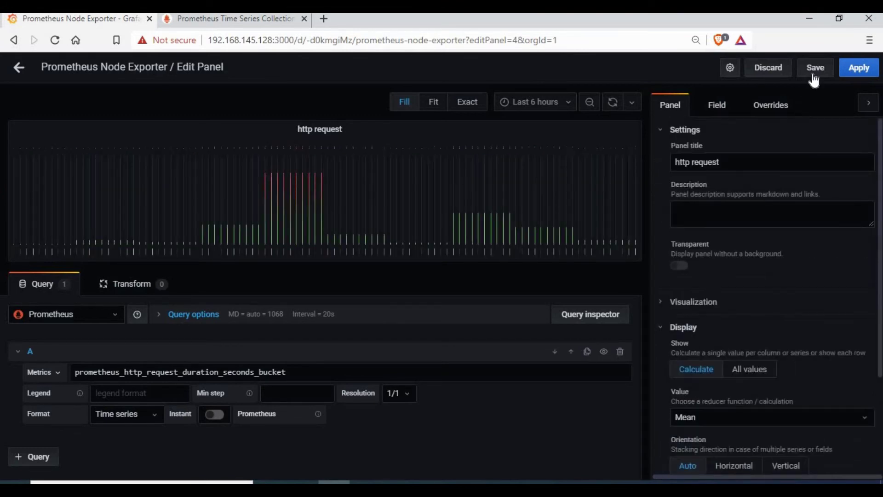
# Save the dashboard, reopen the http request panel as a Graph, and save again
pyautogui.click(814, 68)
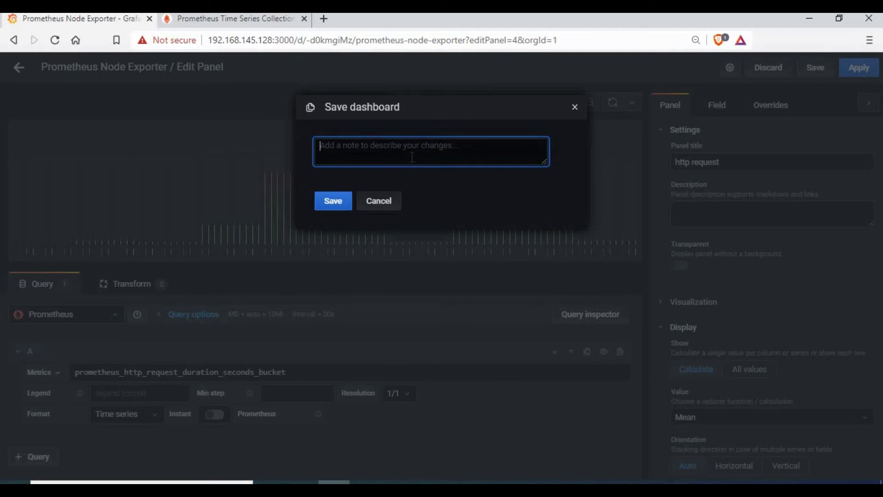
pyautogui.click(332, 202)
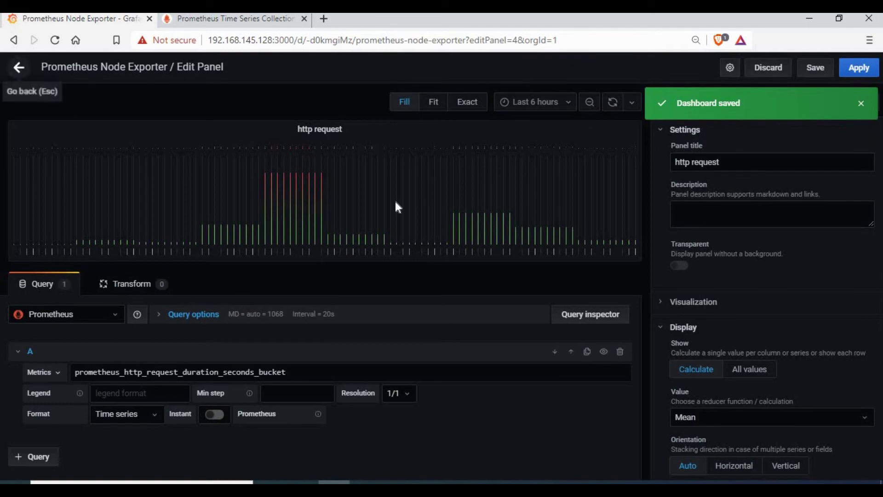
pyautogui.press('Escape')
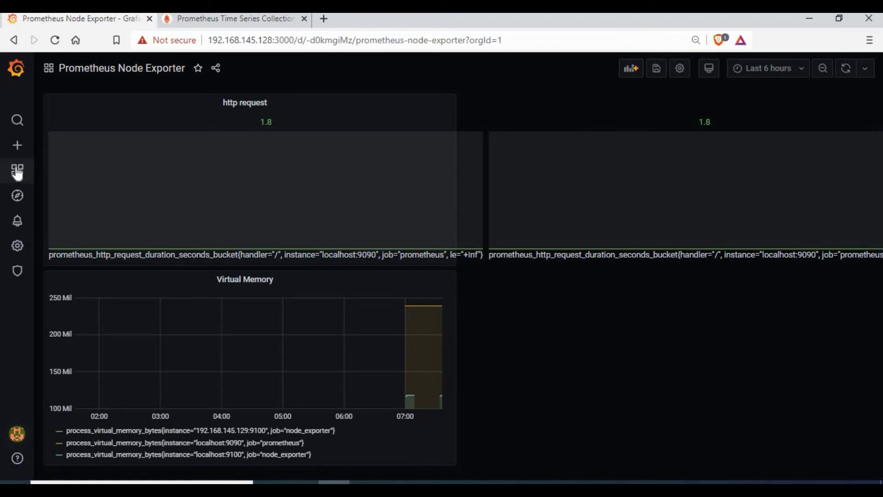
pyautogui.click(65, 193)
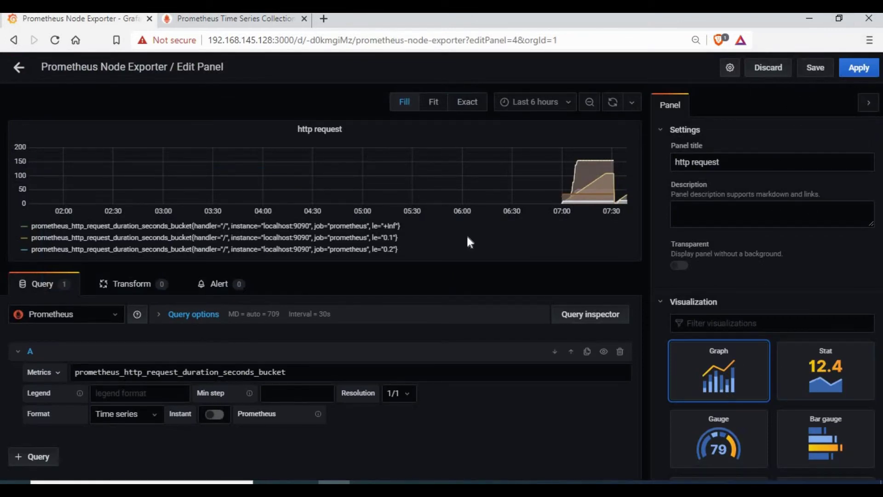
pyautogui.hotkey('ctrl', 's')
pyautogui.click(335, 201)
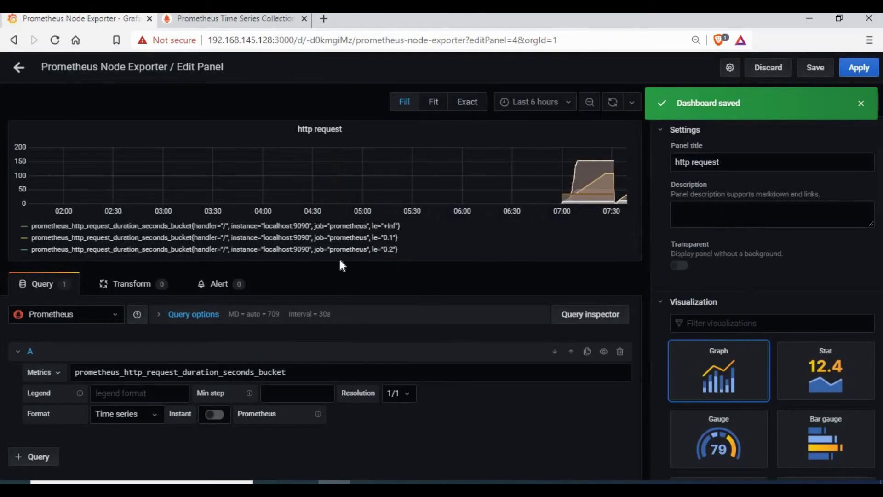
# Apply the panel edit, place Virtual Memory right of a taller http request graph, and save
pyautogui.click(858, 68)
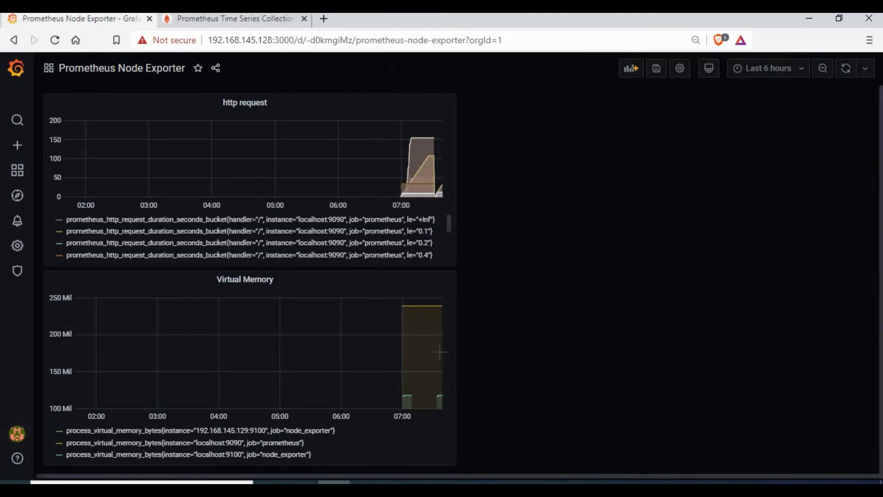
pyautogui.moveTo(313, 283); pyautogui.dragTo(739, 115)
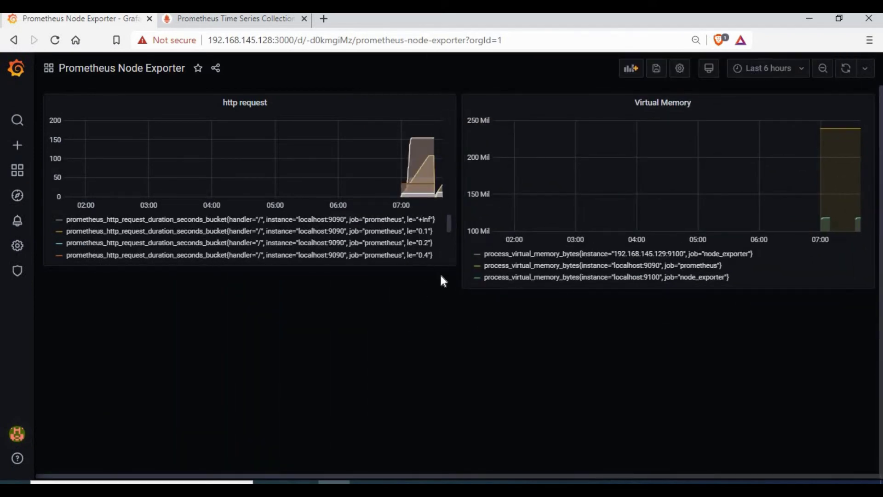
pyautogui.moveTo(453, 263); pyautogui.dragTo(457, 284)
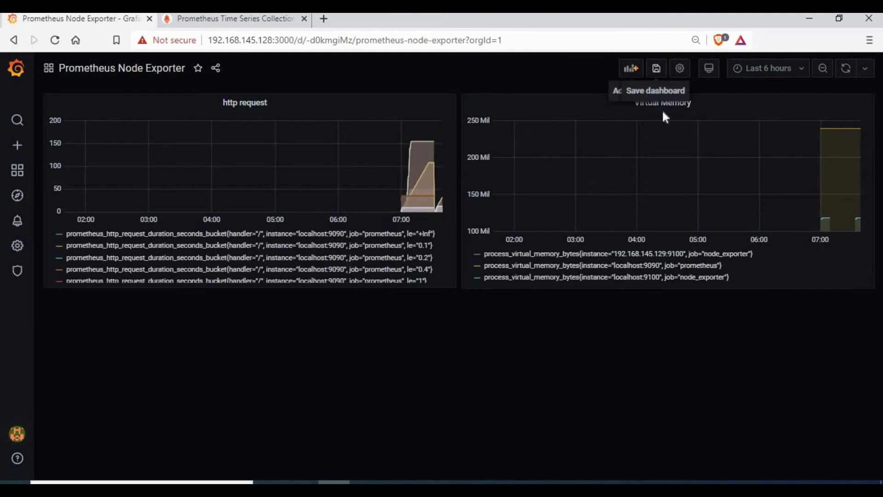
pyautogui.click(657, 68)
pyautogui.click(315, 201)
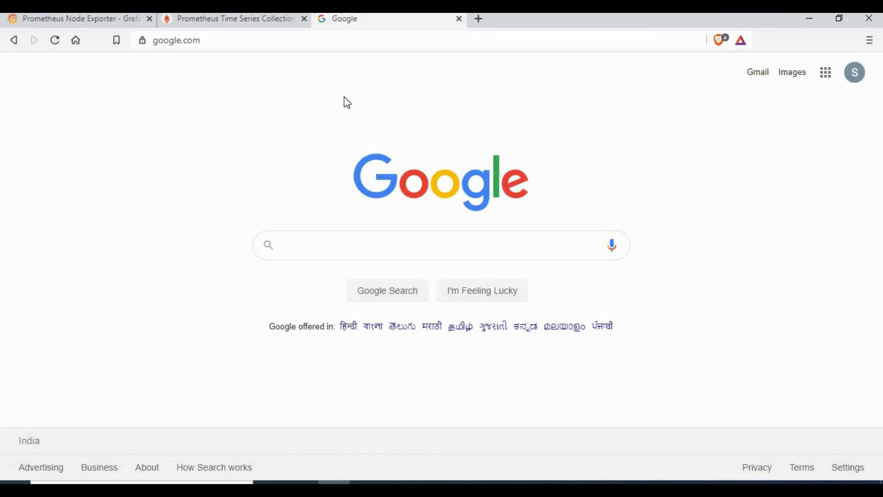
# Search Google for 'grafana dashboard' and scroll to the grafana.com Dashboards result
pyautogui.write('g')
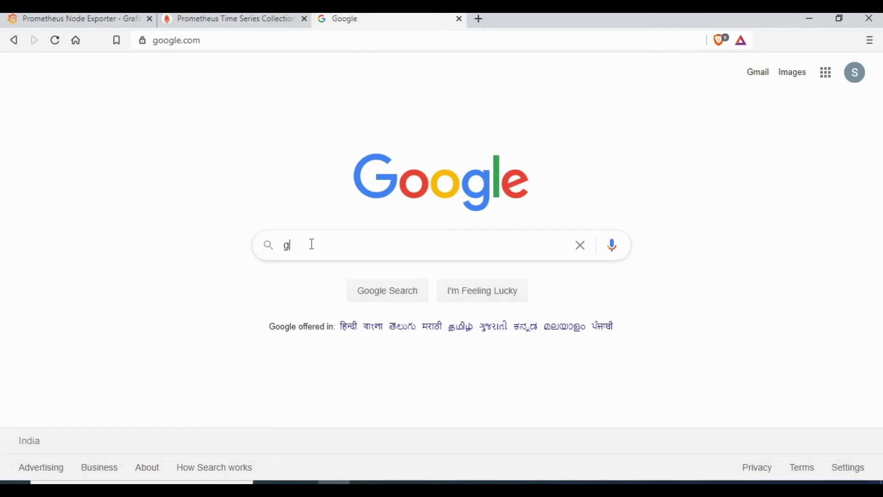
pyautogui.write('rafana')
pyautogui.click(343, 274)
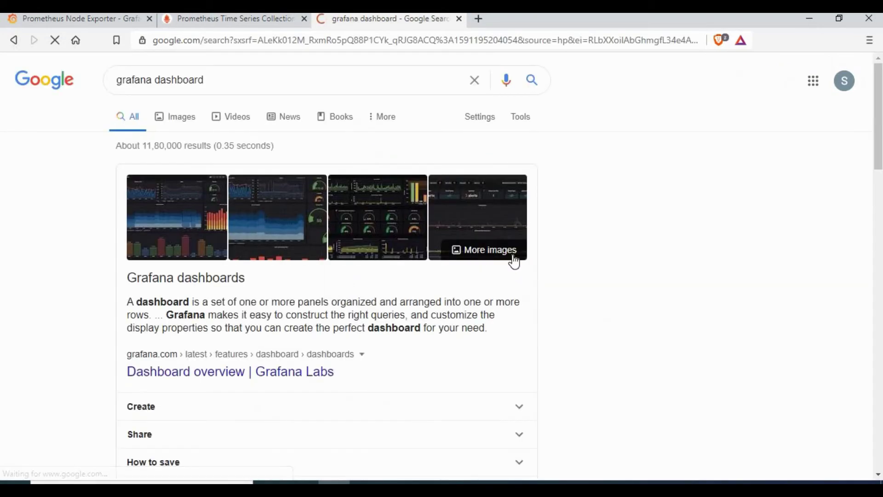
pyautogui.scroll(-5, 238, 294)
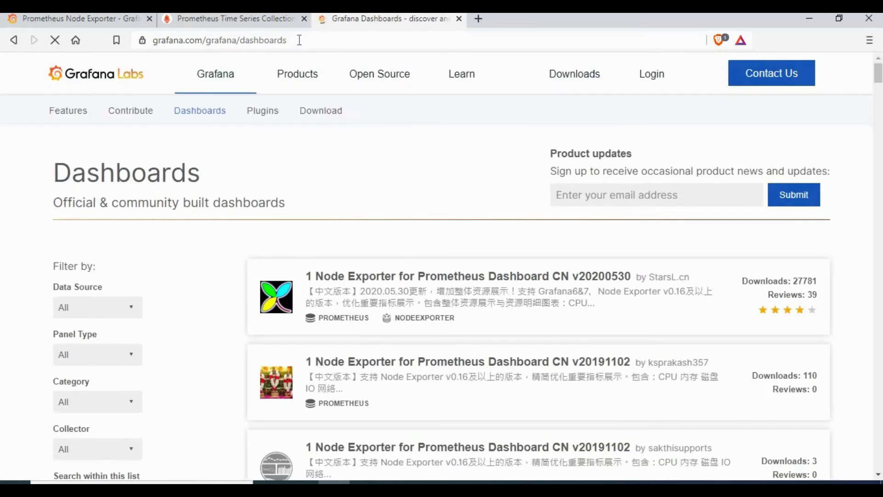
# Inspect the grafana.com dashboards page address, then scroll through the listing
pyautogui.click(324, 40)
pyautogui.click(330, 40)
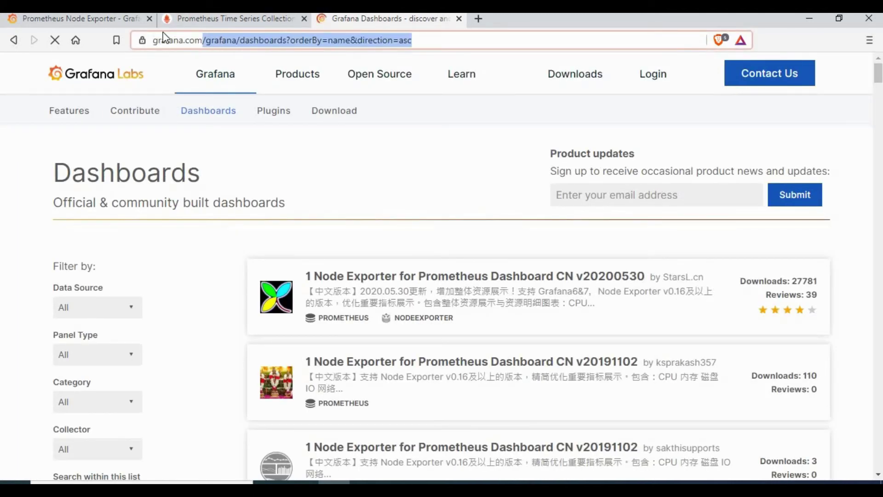
pyautogui.moveTo(191, 40); pyautogui.dragTo(266, 65)
pyautogui.click(313, 40)
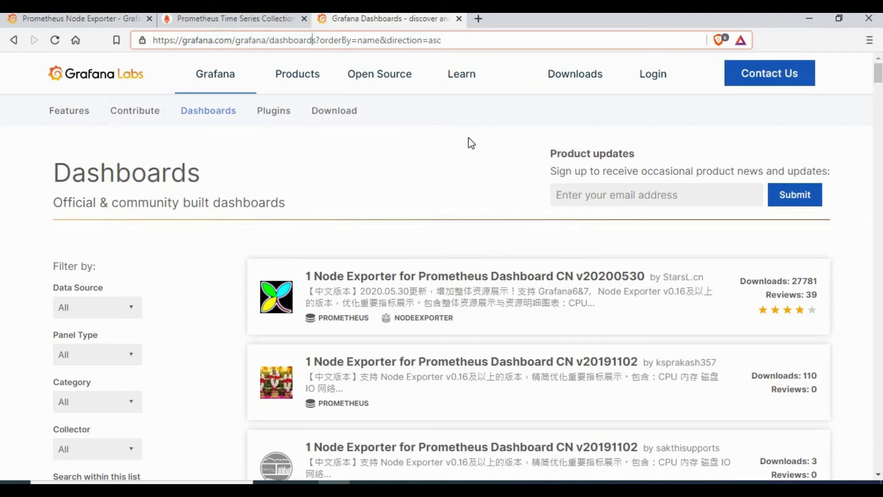
pyautogui.click(292, 40)
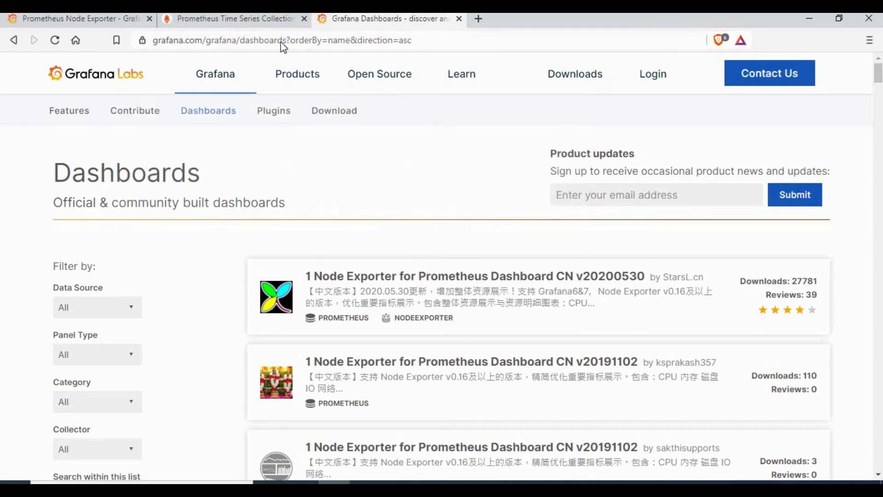
pyautogui.click(266, 40)
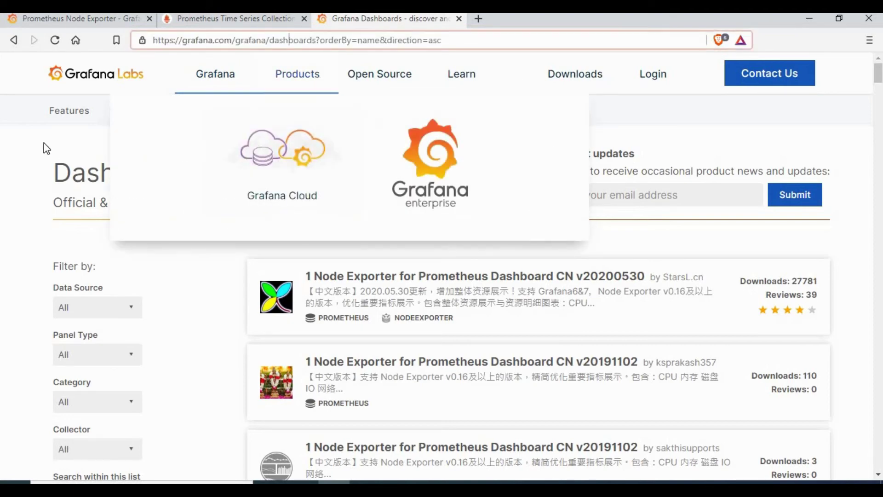
pyautogui.click(275, 181)
pyautogui.scroll(-1, 436, 209)
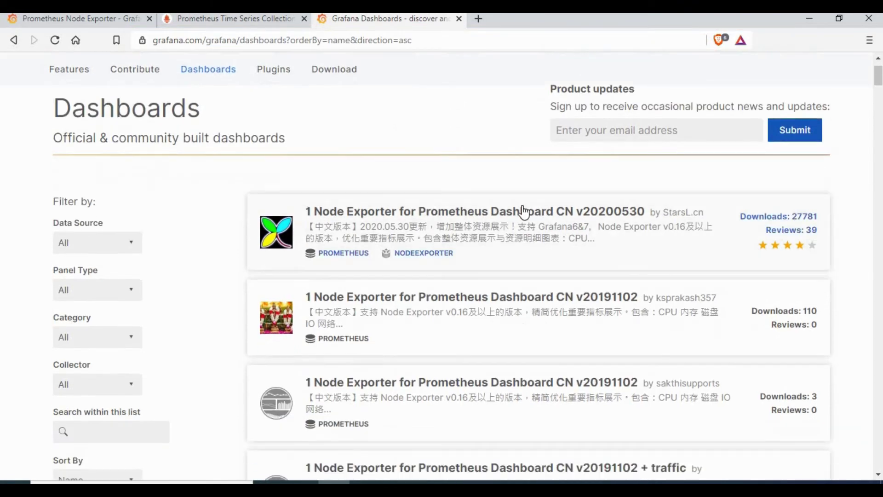
pyautogui.scroll(1, 634, 191)
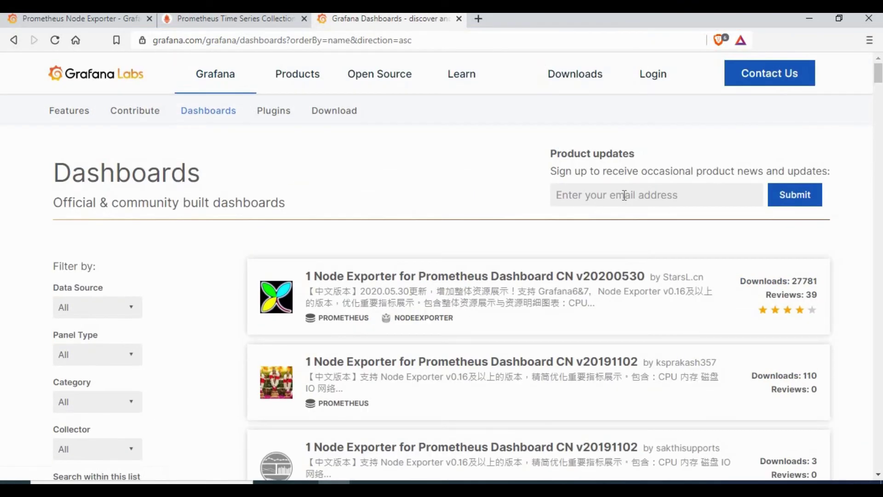
pyautogui.scroll(-2, 123, 202)
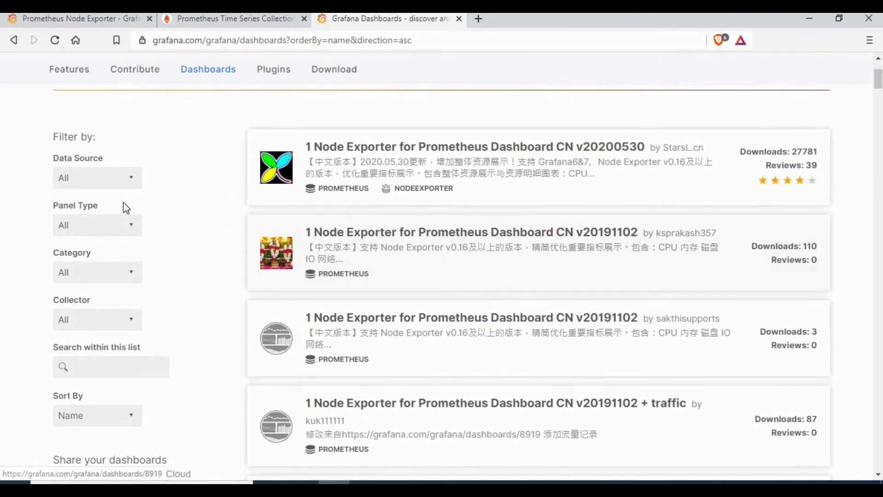
# Filter the listing to the Prometheus data source and scroll through the results
pyautogui.click(123, 176)
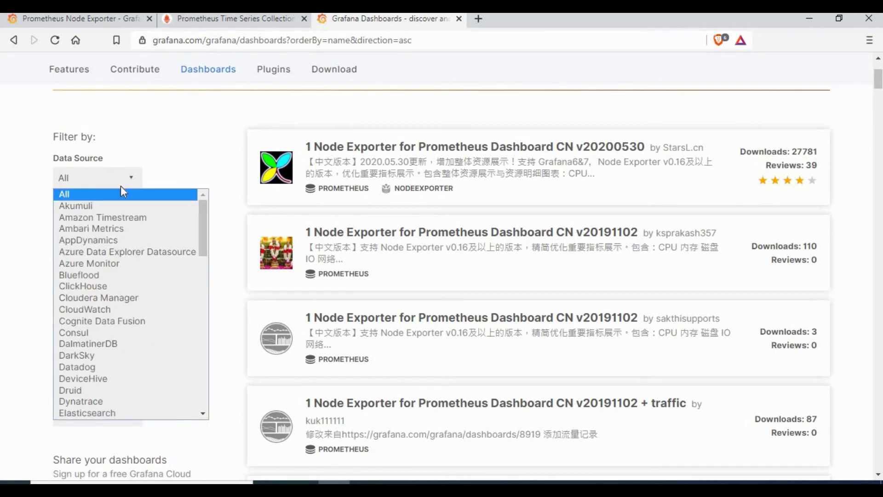
pyautogui.scroll(-10, 111, 340)
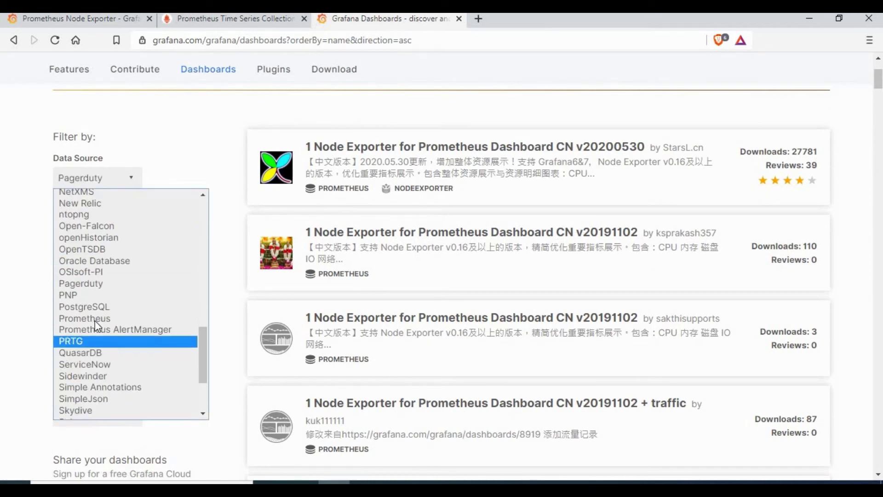
pyautogui.click(96, 319)
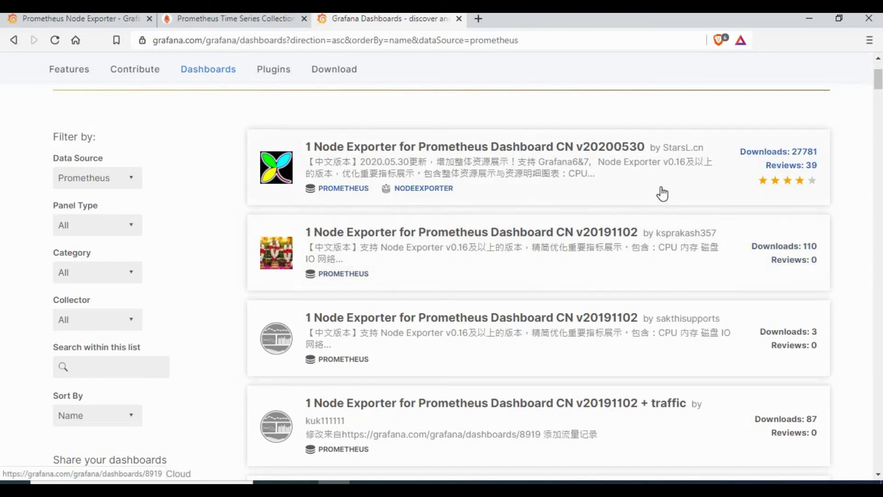
pyautogui.scroll(-1, 658, 293)
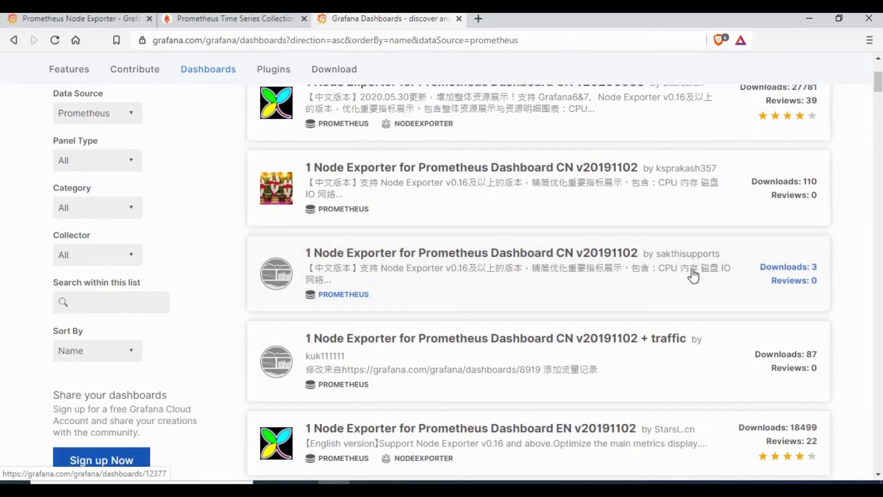
pyautogui.scroll(-3, 460, 307)
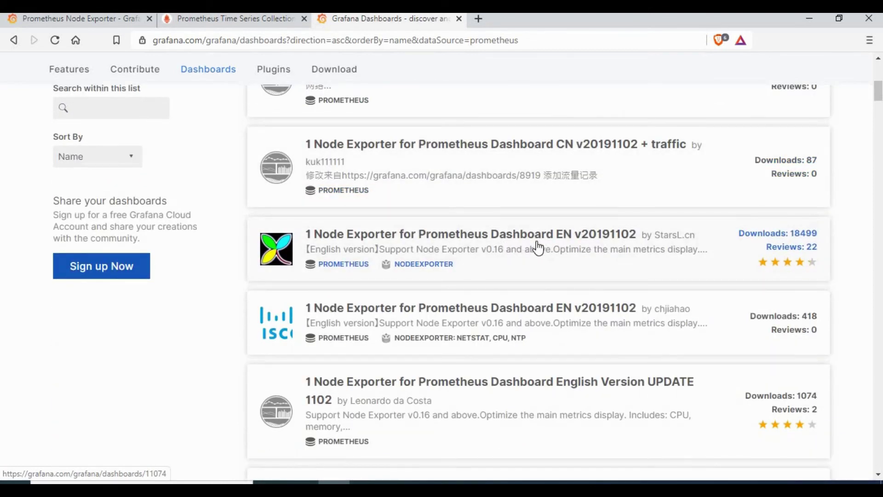
pyautogui.scroll(-1, 538, 248)
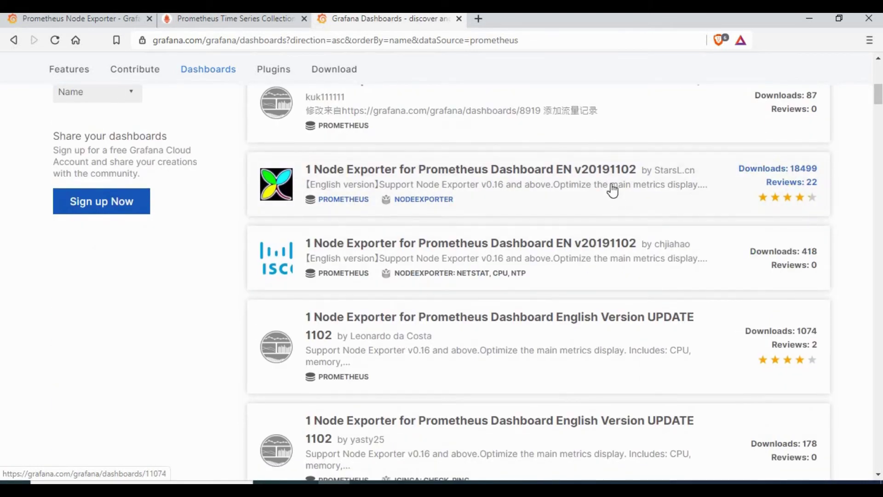
# Open the '1 Node Exporter for Prometheus Dashboard EN v20191102' page and copy its ID 11074
pyautogui.click(395, 175)
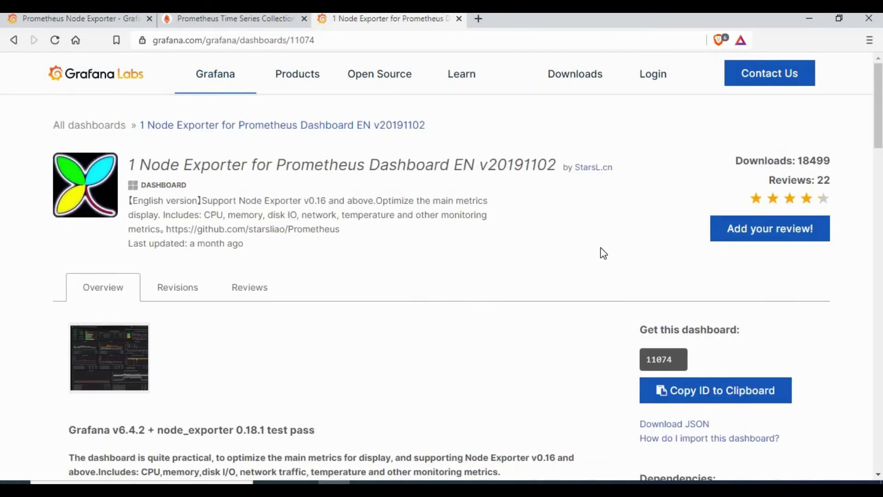
pyautogui.click(663, 395)
pyautogui.rightClick(669, 367)
pyautogui.click(691, 363)
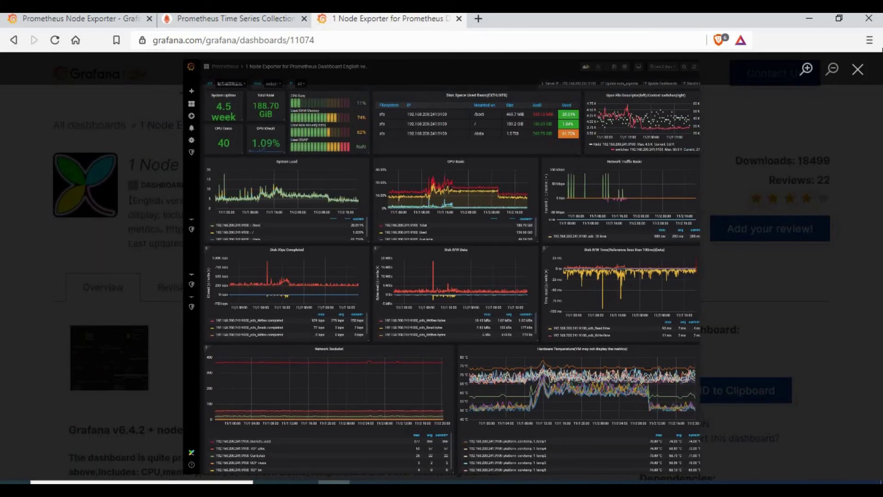
pyautogui.click(856, 74)
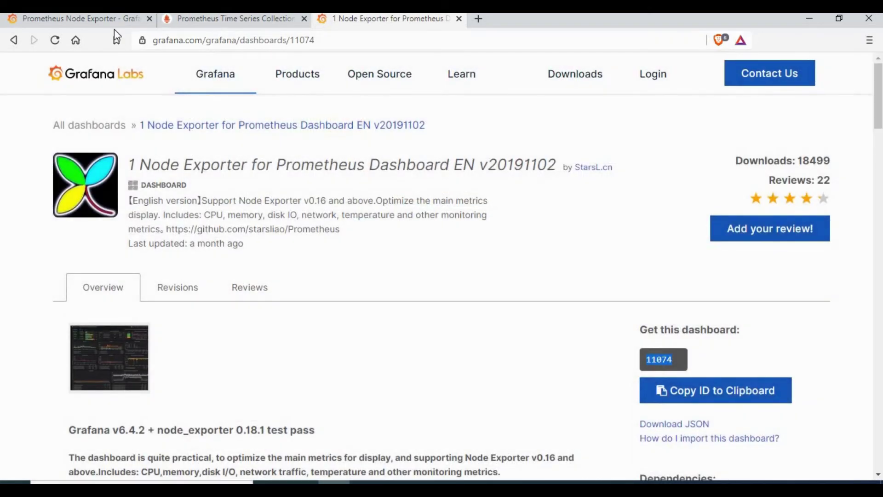
# In local Grafana, import dashboard 11074 from grafana.com with Prometheus as its data source
pyautogui.click(108, 23)
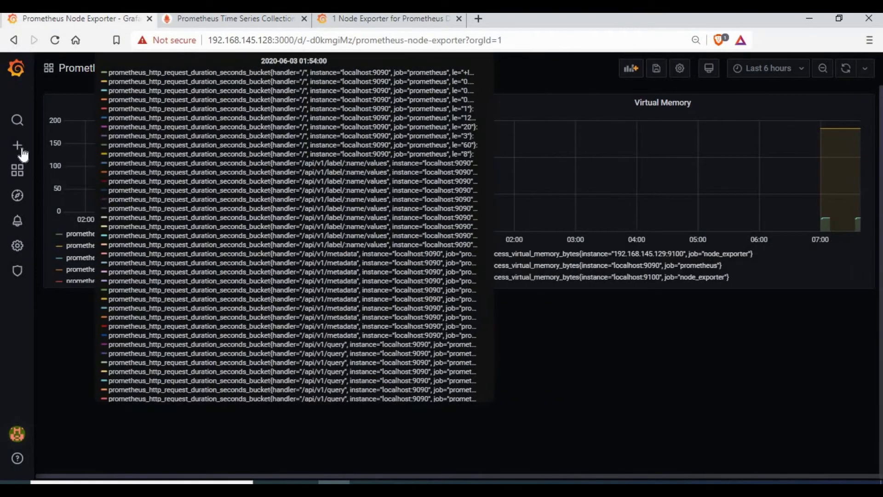
pyautogui.moveTo(21, 148)
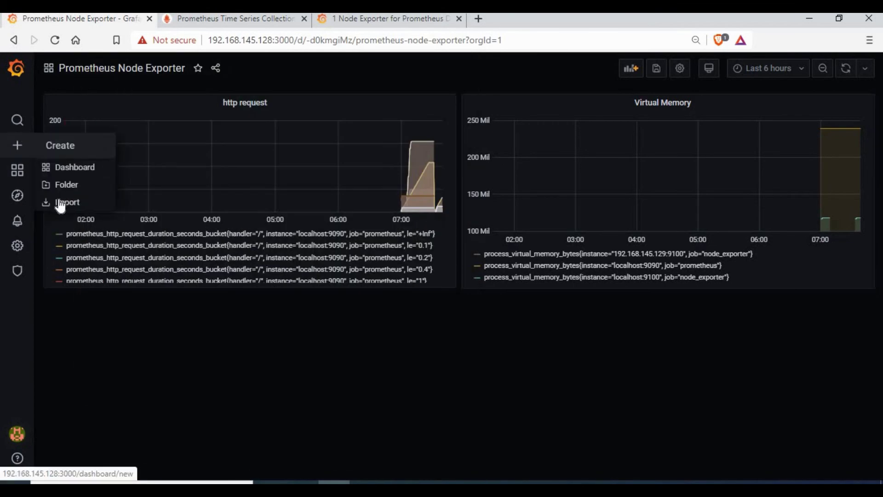
pyautogui.click(61, 204)
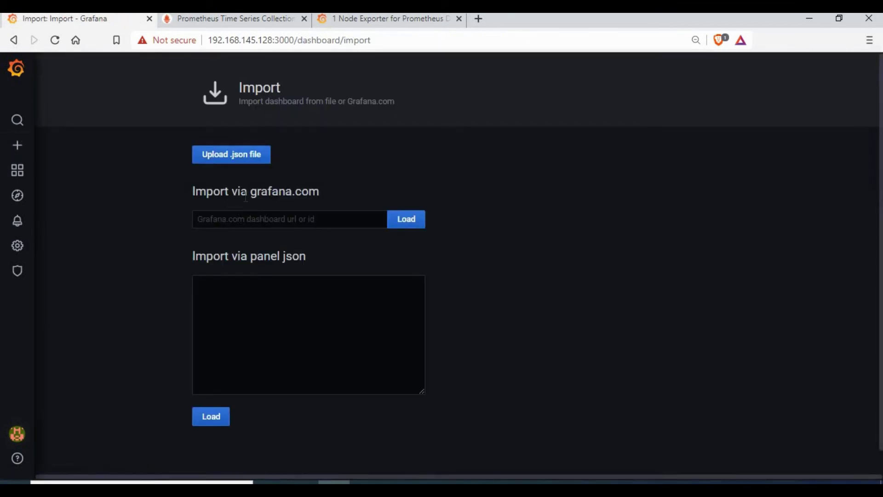
pyautogui.click(234, 217)
pyautogui.click(208, 270)
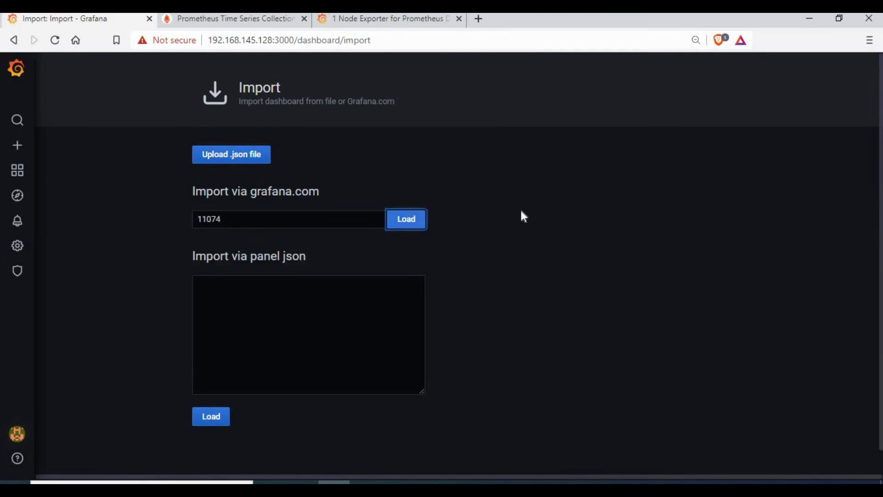
pyautogui.scroll(-2, 567, 255)
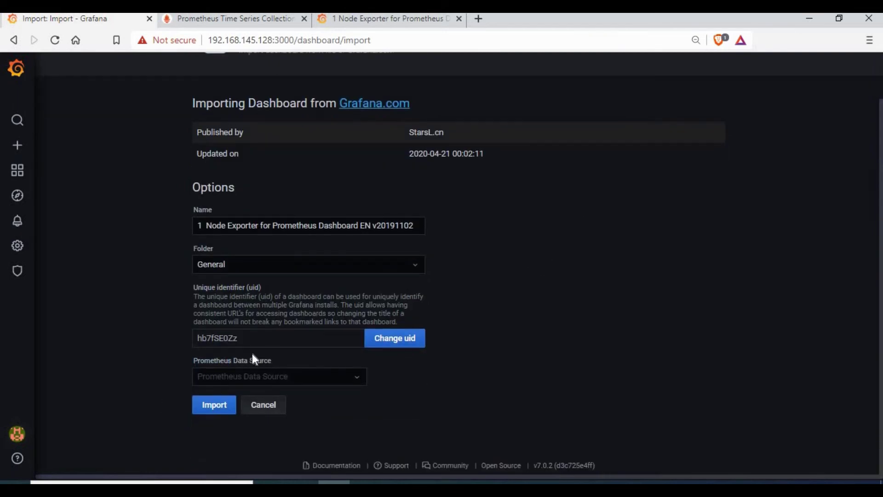
pyautogui.click(224, 376)
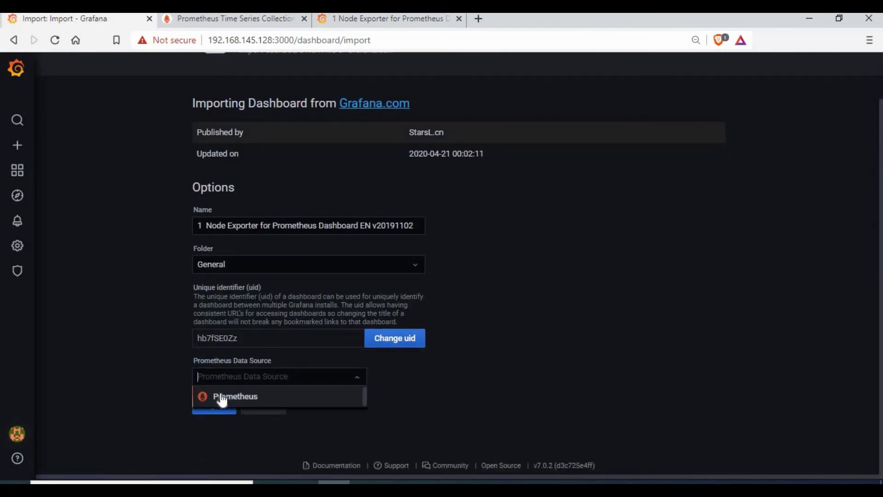
pyautogui.click(304, 397)
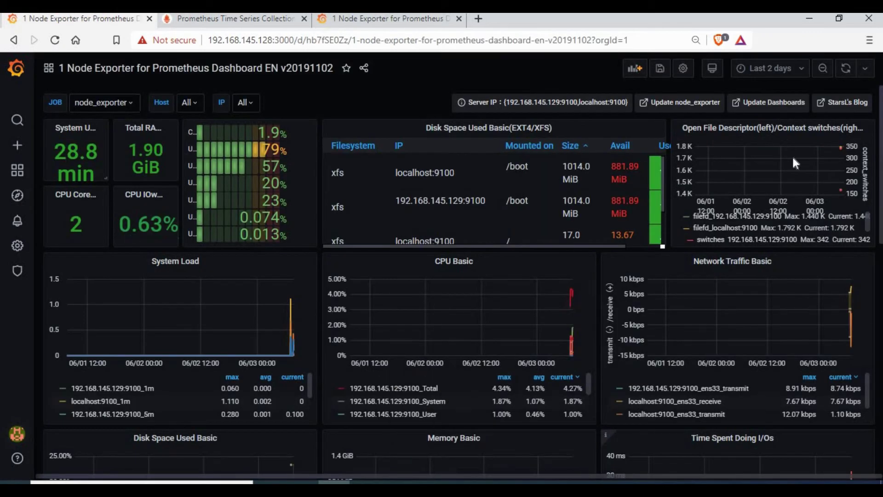
# Check the JOB variable choices and save the imported dashboard
pyautogui.scroll(-10, 772, 358)
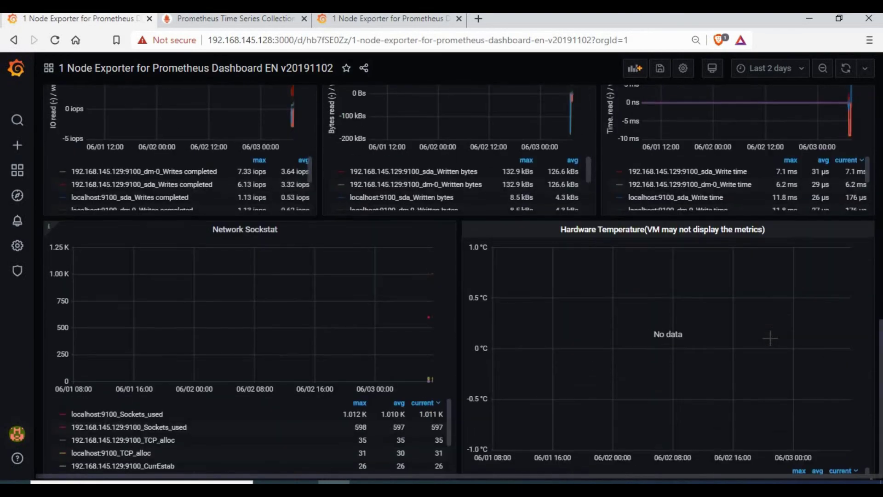
pyautogui.scroll(10, 665, 368)
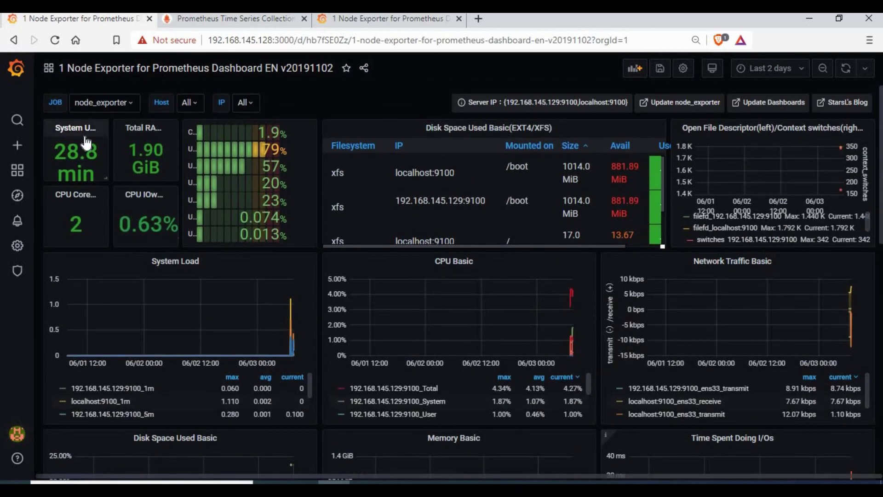
pyautogui.click(131, 102)
pyautogui.click(310, 92)
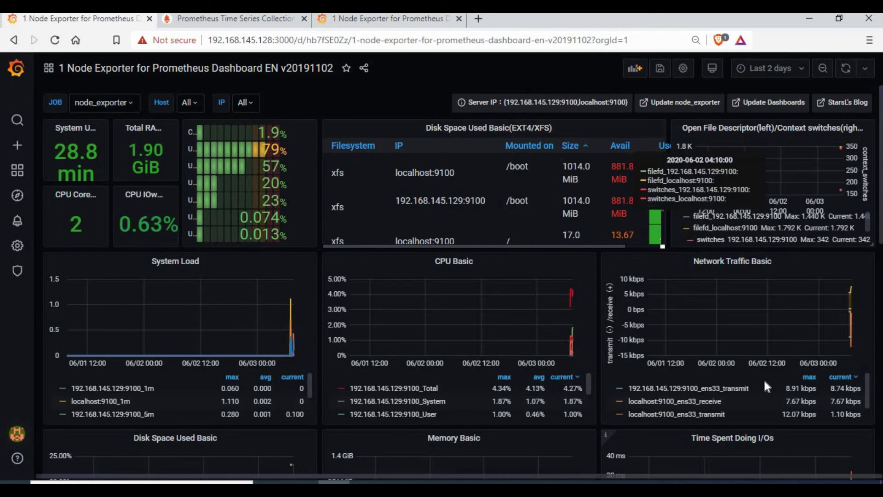
pyautogui.click(660, 68)
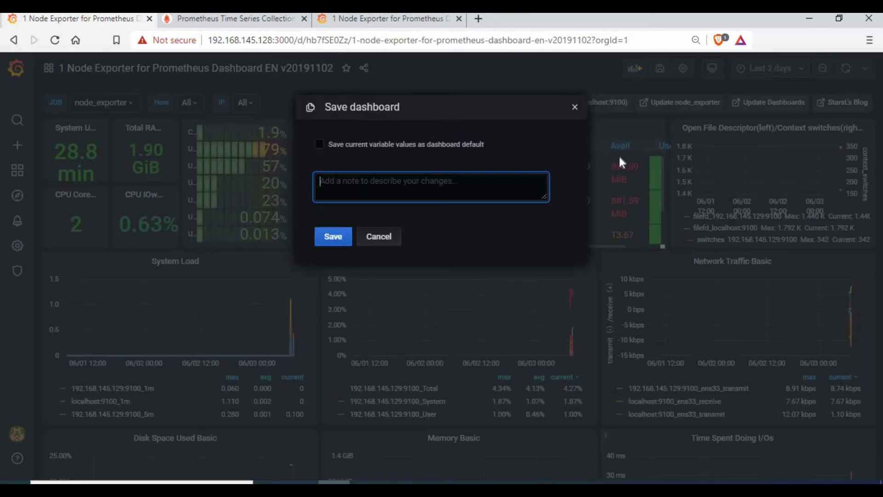
pyautogui.click(333, 236)
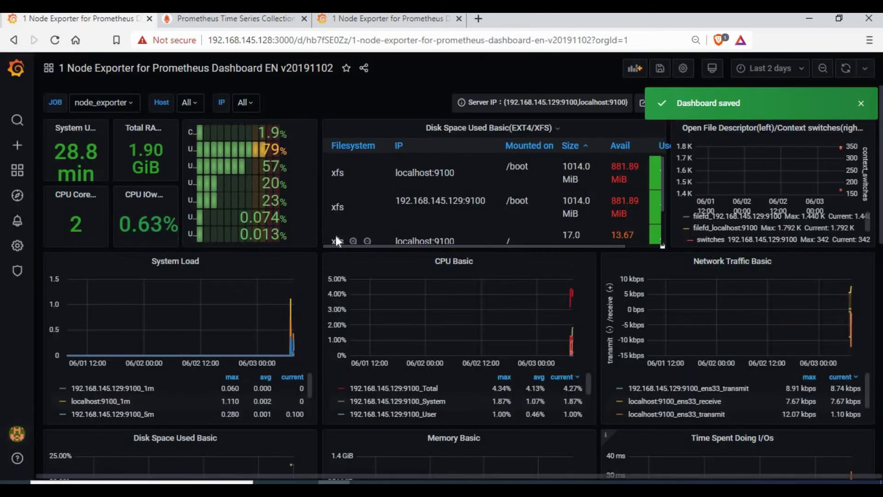
# Reopen '1 Node Exporter for Prometheus Dashboard EN v20191102' from dashboard search and scroll through it
pyautogui.click(75, 66)
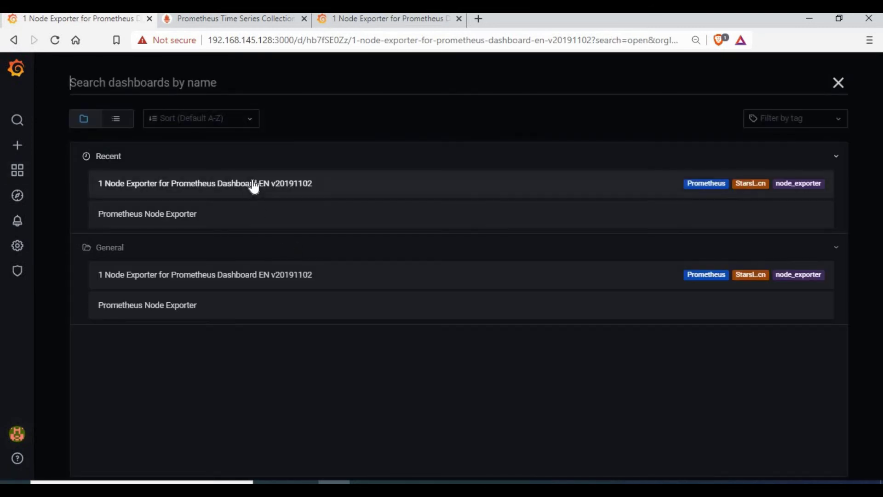
pyautogui.click(247, 183)
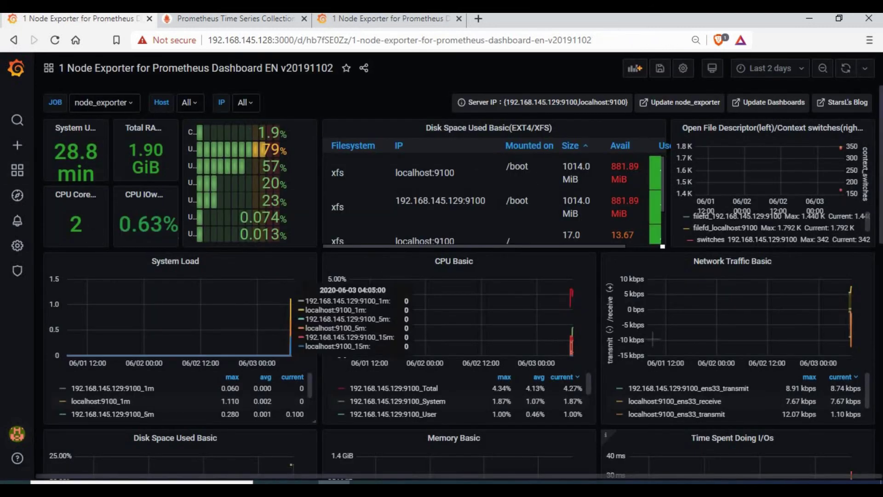
pyautogui.scroll(-12, 723, 314)
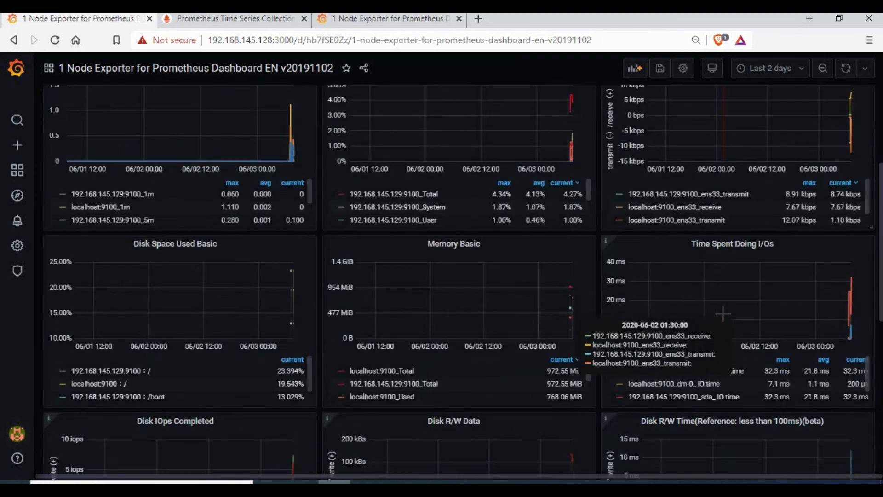
pyautogui.scroll(10, 723, 314)
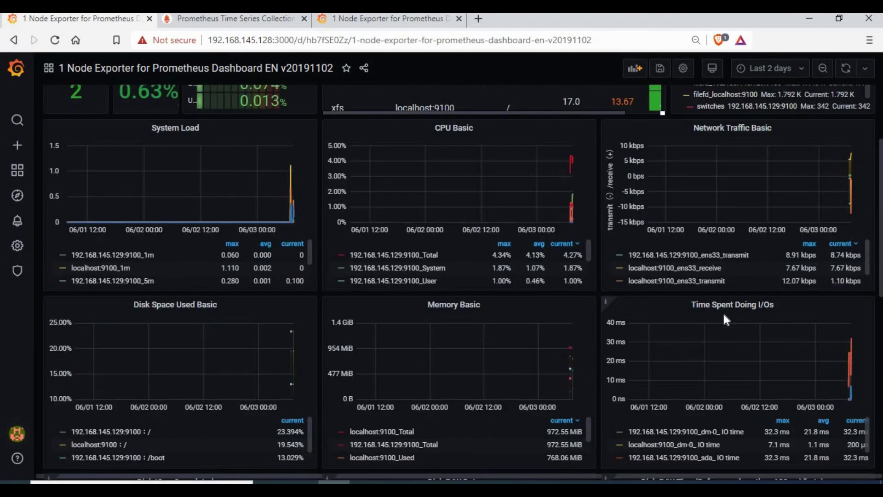
pyautogui.scroll(3, 722, 311)
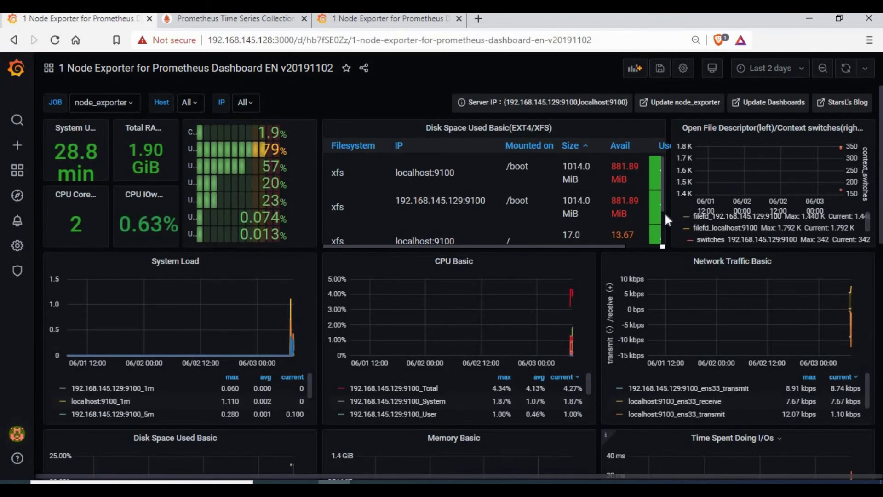
# Go back to the grafana.com dashboards list and open '1 Node Exporter 1.0.0'
pyautogui.hotkey('alt', 'Left')
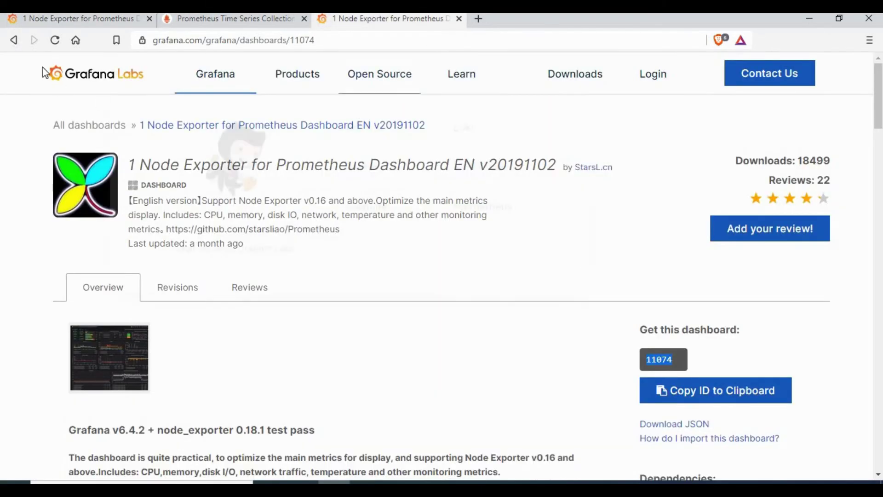
pyautogui.hotkey('alt', 'Left')
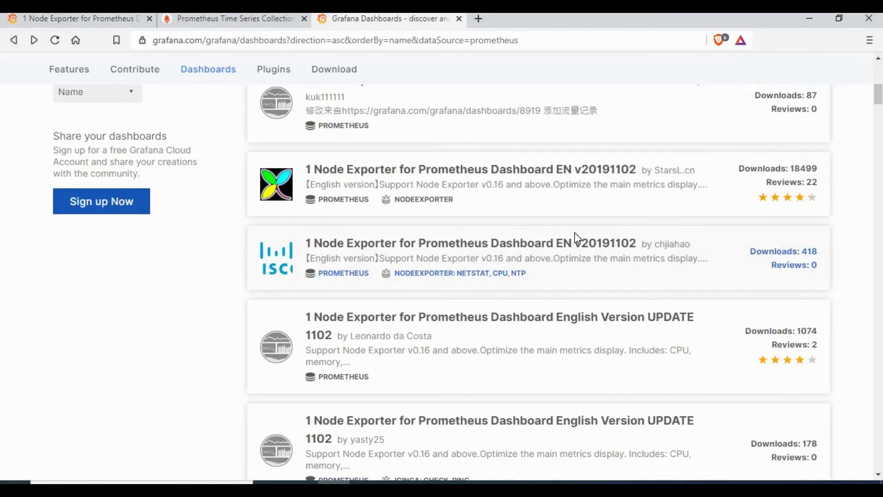
pyautogui.scroll(-3, 578, 239)
pyautogui.scroll(-10, 436, 226)
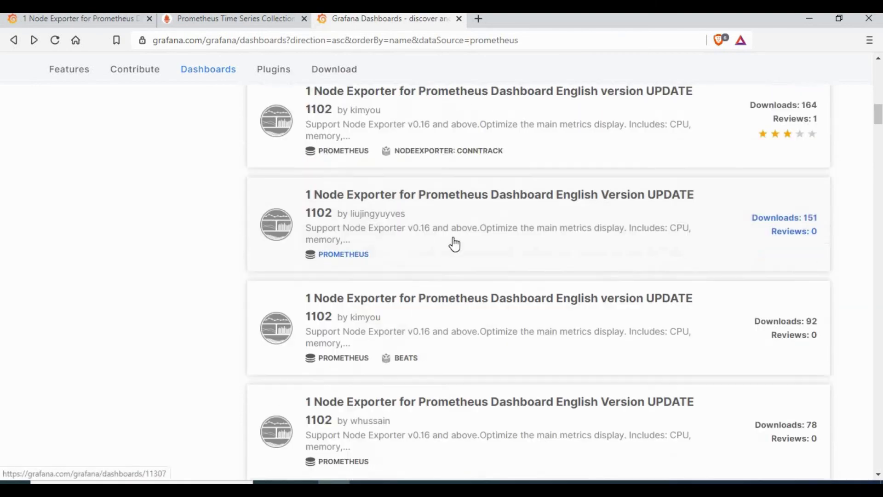
pyautogui.scroll(-8, 520, 322)
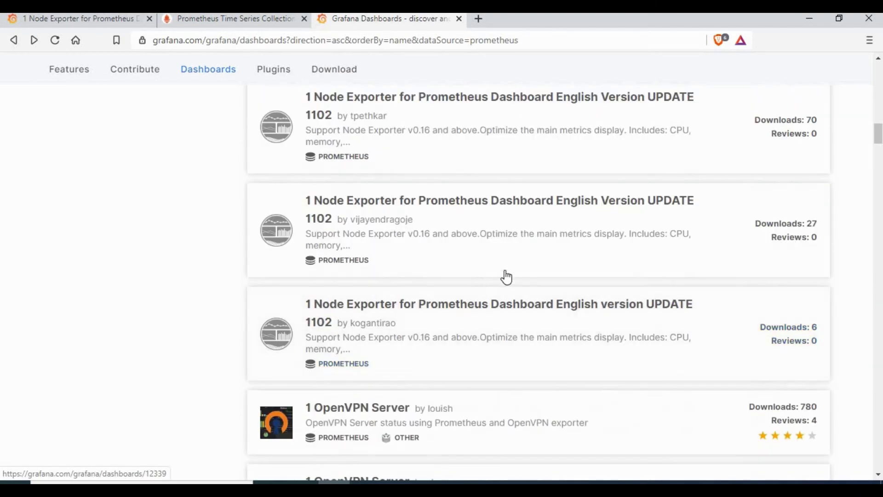
pyautogui.scroll(-3, 535, 257)
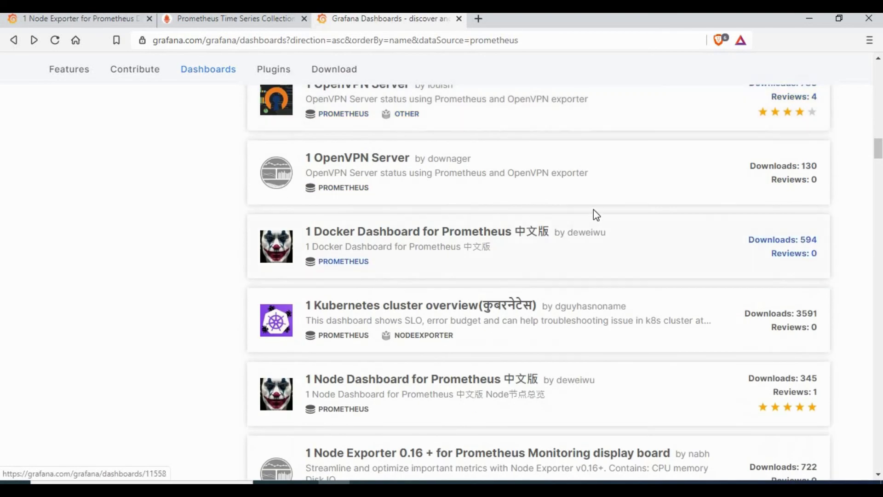
pyautogui.scroll(-3, 596, 215)
pyautogui.scroll(-7, 596, 215)
pyautogui.scroll(-10, 596, 215)
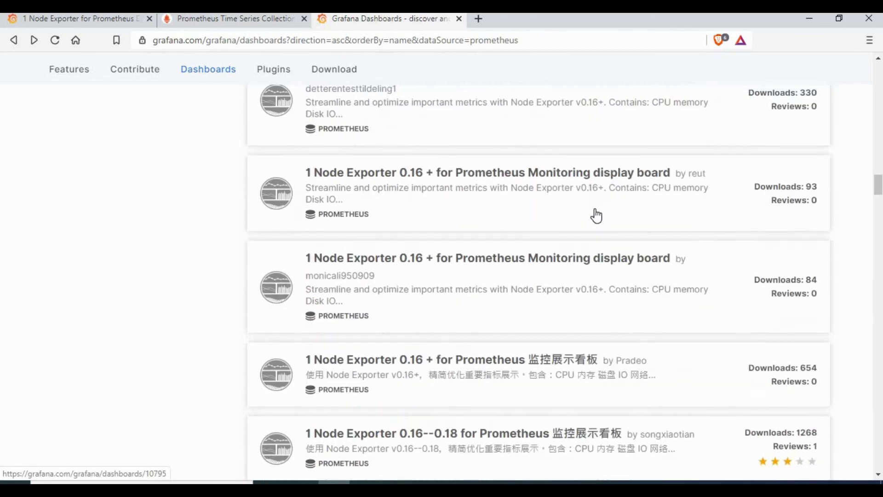
pyautogui.scroll(-3, 596, 215)
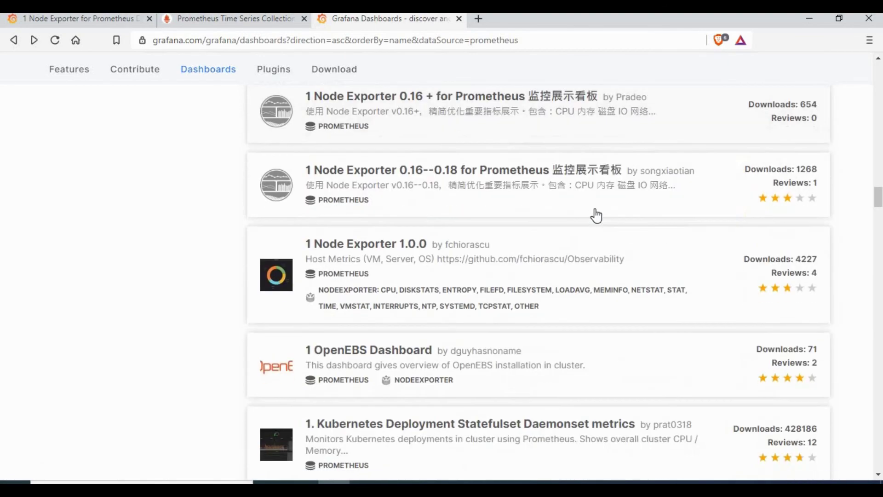
pyautogui.scroll(-1, 390, 224)
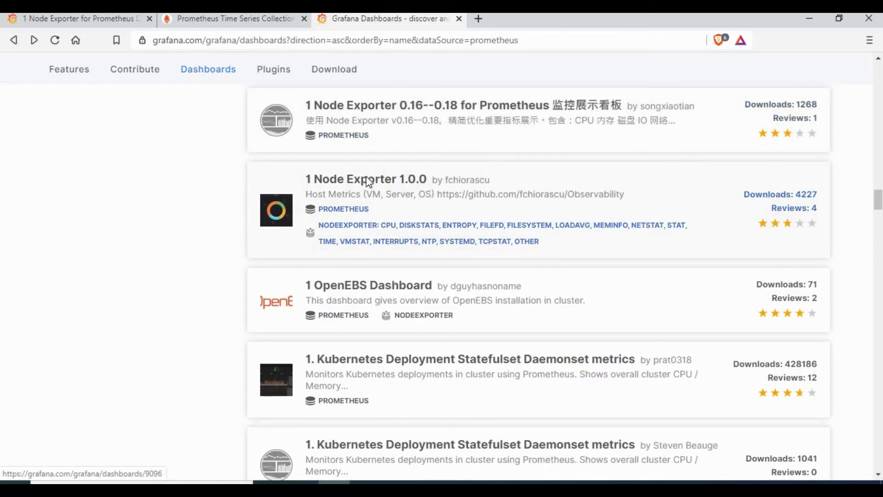
pyautogui.click(368, 181)
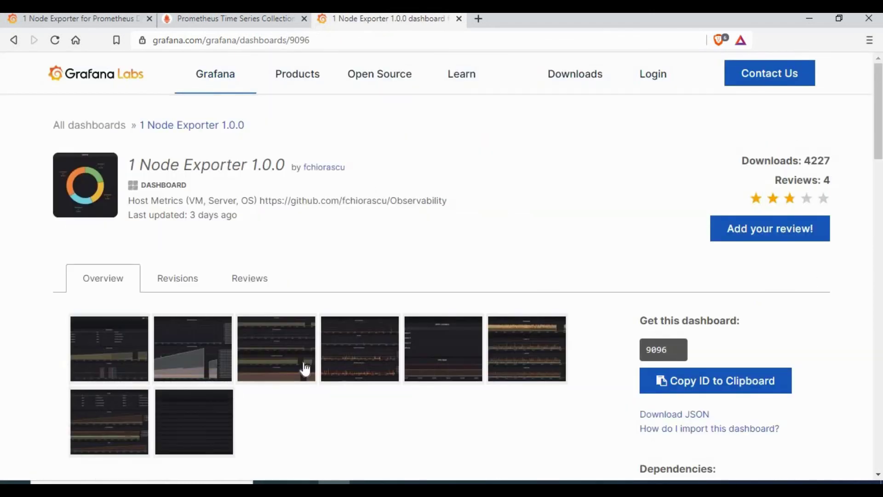
# Bring up copy options for its ID 9096, then return to the local Grafana tab
pyautogui.scroll(-3, 616, 326)
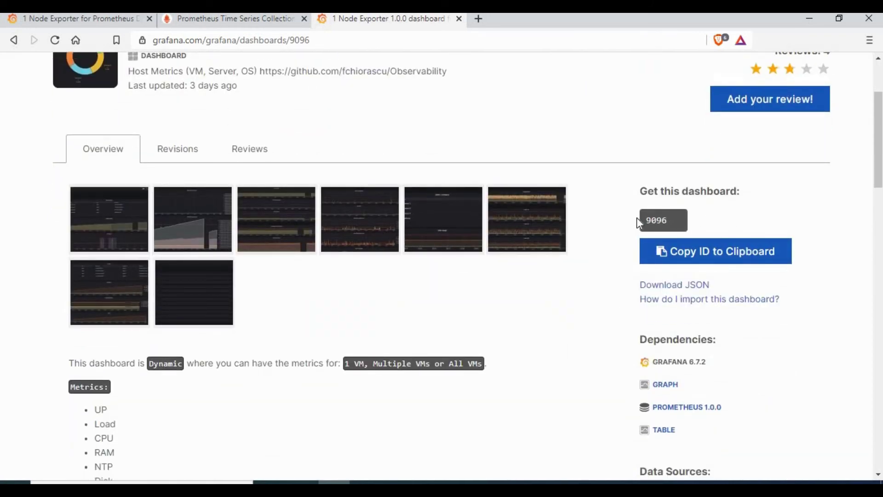
pyautogui.rightClick(663, 230)
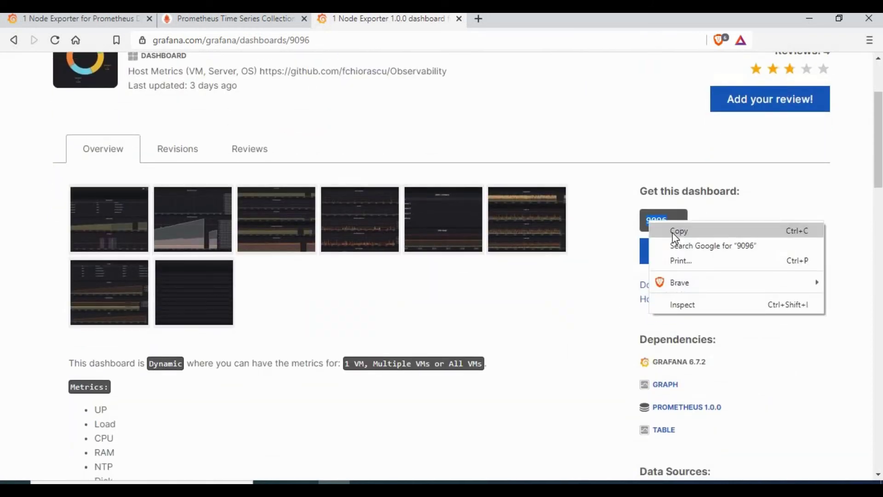
pyautogui.click(73, 18)
# Load dashboard 9096 on Grafana's Import via grafana.com page
pyautogui.moveTo(18, 146)
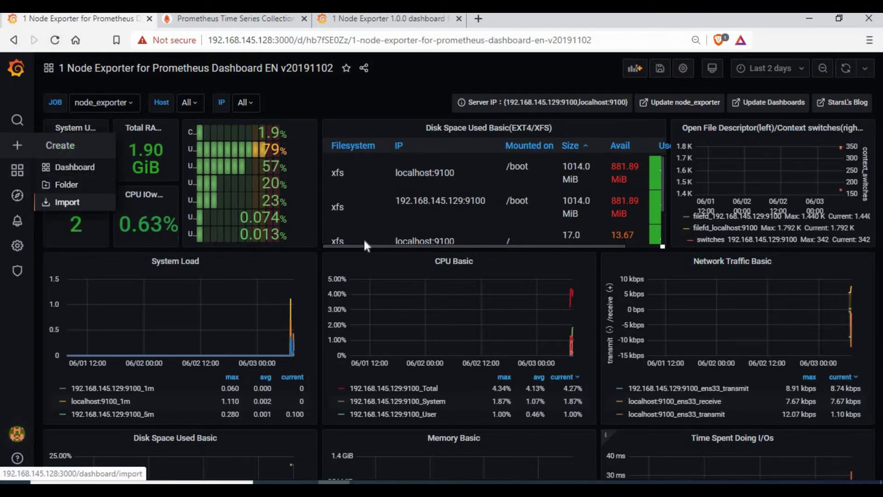
pyautogui.click(69, 210)
pyautogui.click(276, 219)
pyautogui.write('9096')
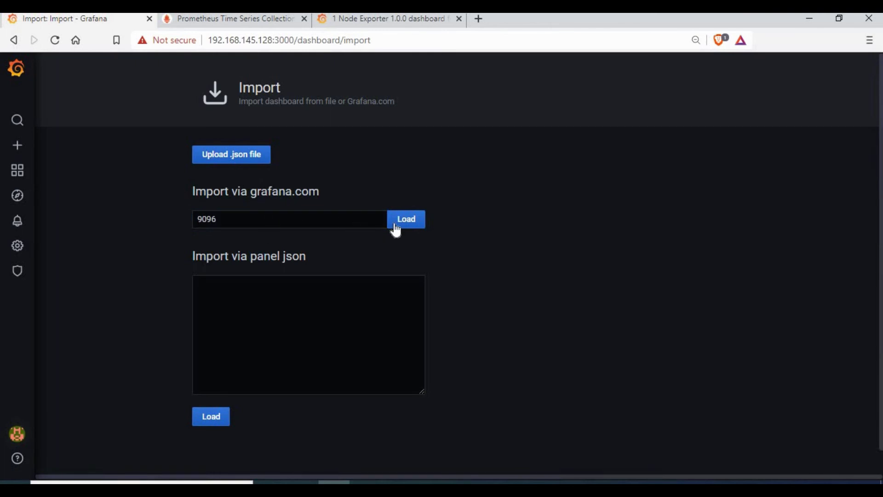
pyautogui.click(395, 225)
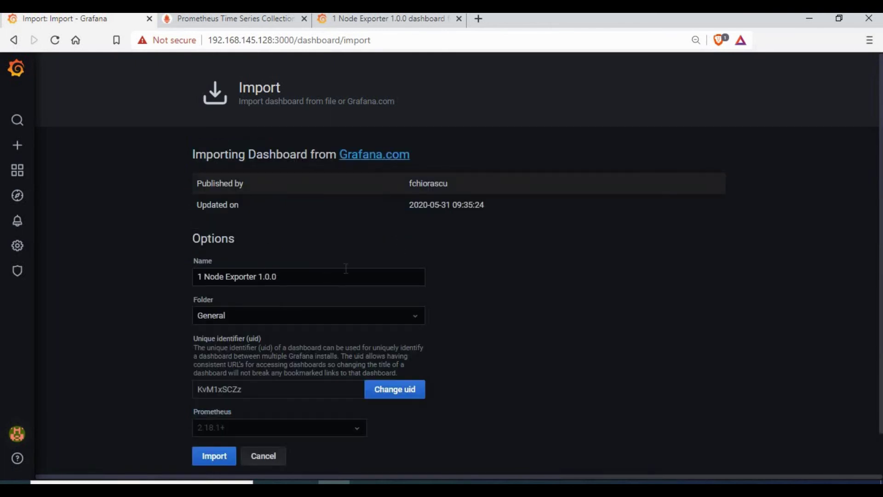
# Import it with the Prometheus data source and expand the Overview row
pyautogui.scroll(-2, 331, 295)
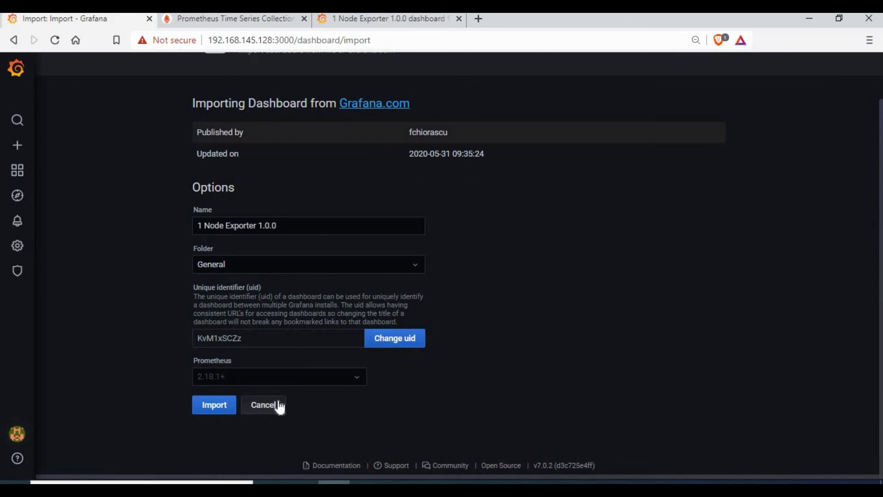
pyautogui.click(267, 379)
pyautogui.click(308, 396)
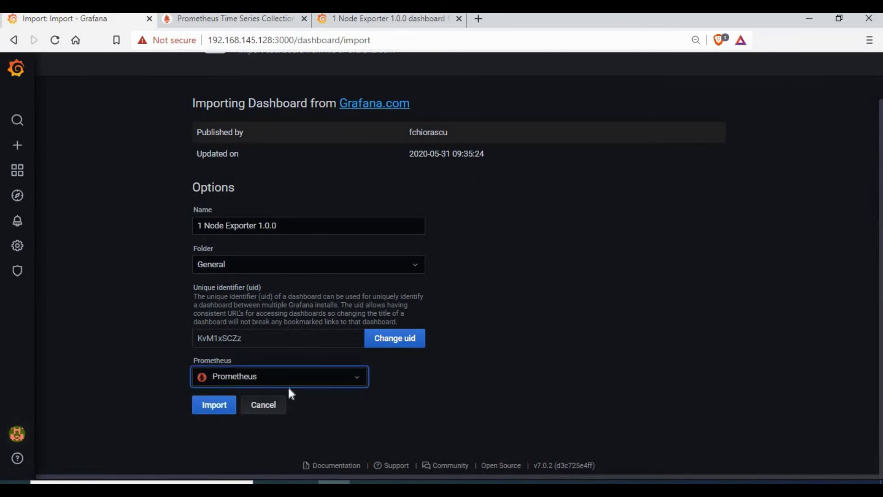
pyautogui.click(207, 414)
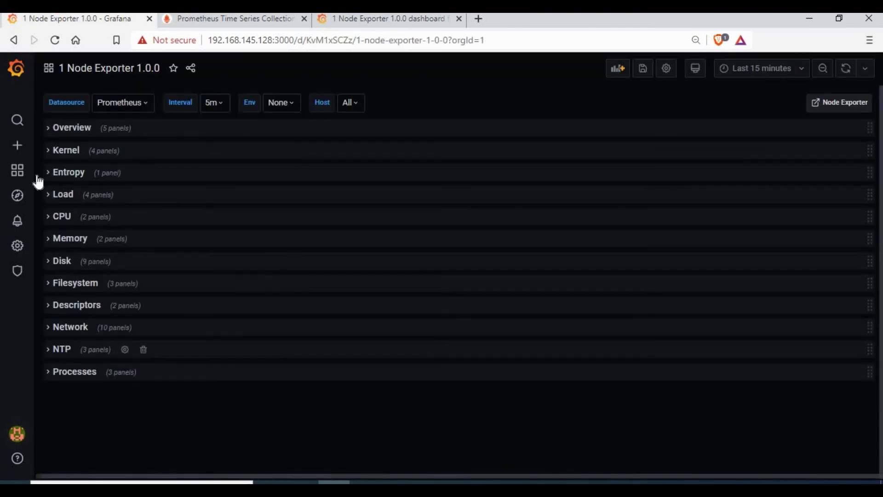
pyautogui.click(48, 130)
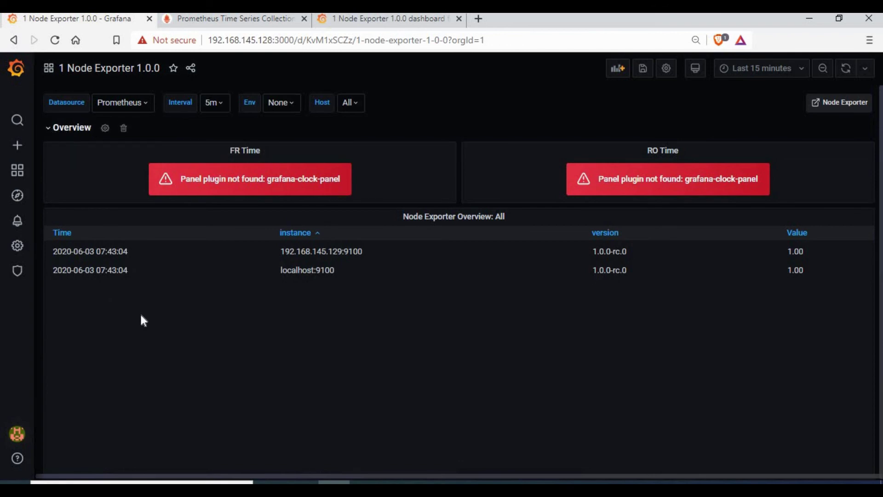
# Collapse Overview, expand and collapse Kernel, then expand the Entropy row
pyautogui.moveTo(460, 259); pyautogui.dragTo(510, 282)
pyautogui.click(510, 283)
pyautogui.click(52, 133)
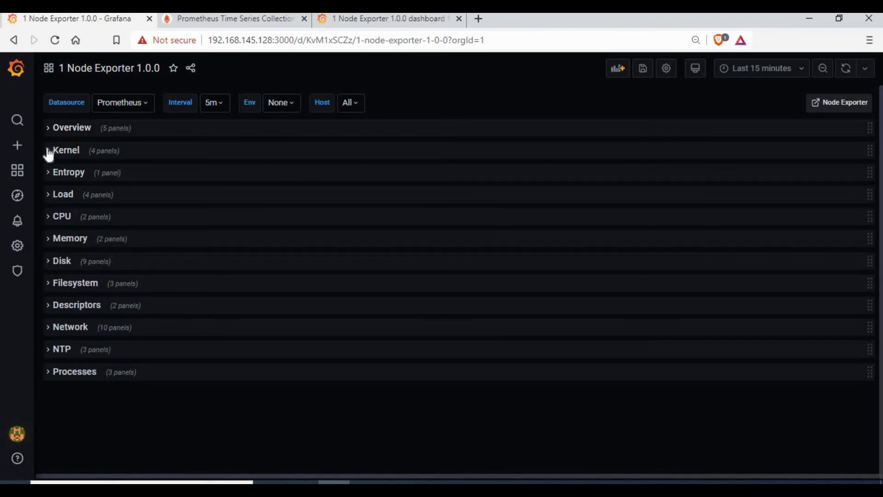
pyautogui.click(48, 151)
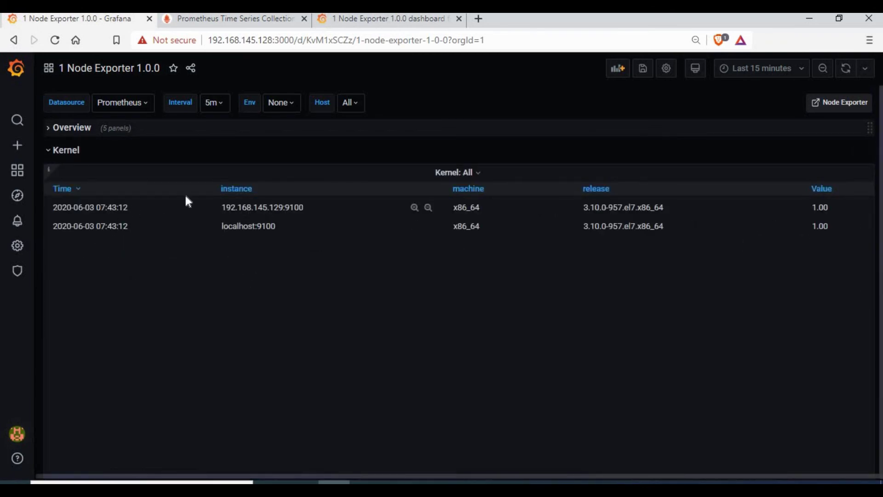
pyautogui.click(51, 151)
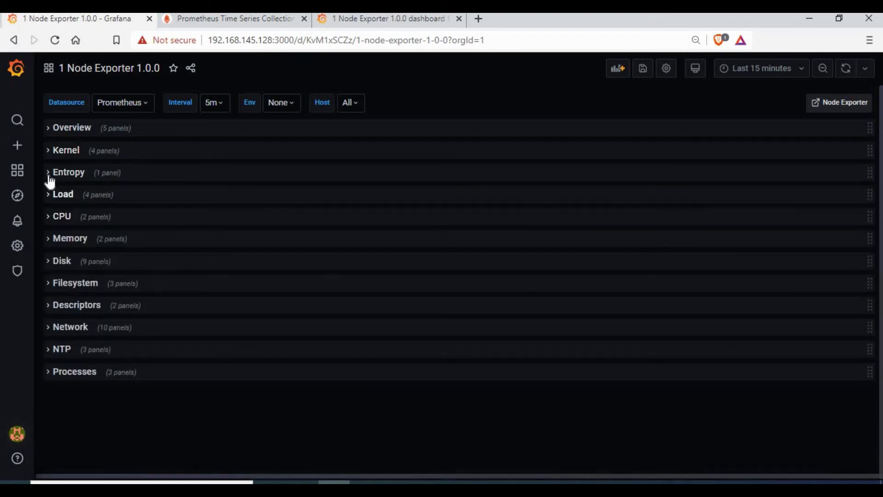
pyautogui.click(51, 175)
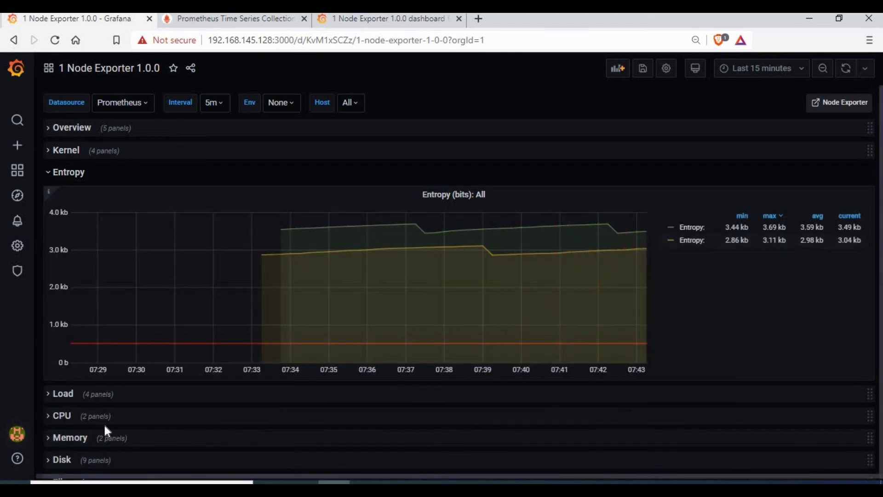
# Expand the Load and CPU rows and scroll through their graphs
pyautogui.click(51, 394)
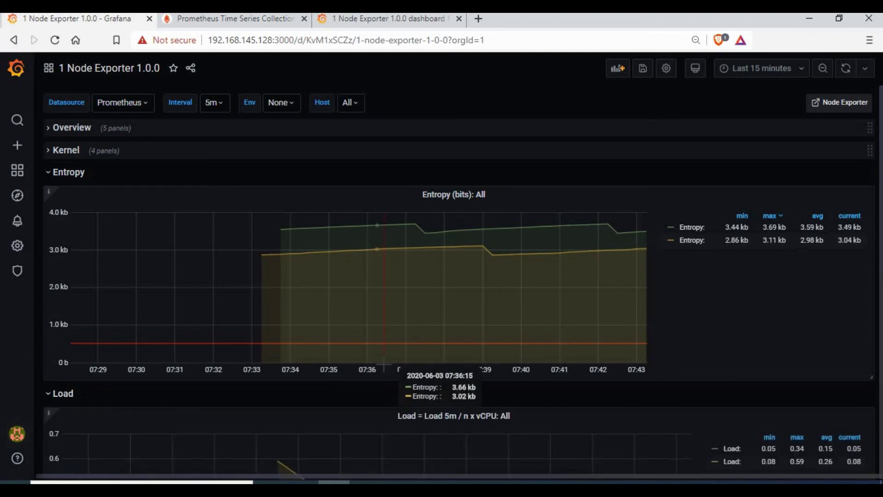
pyautogui.scroll(-5, 384, 364)
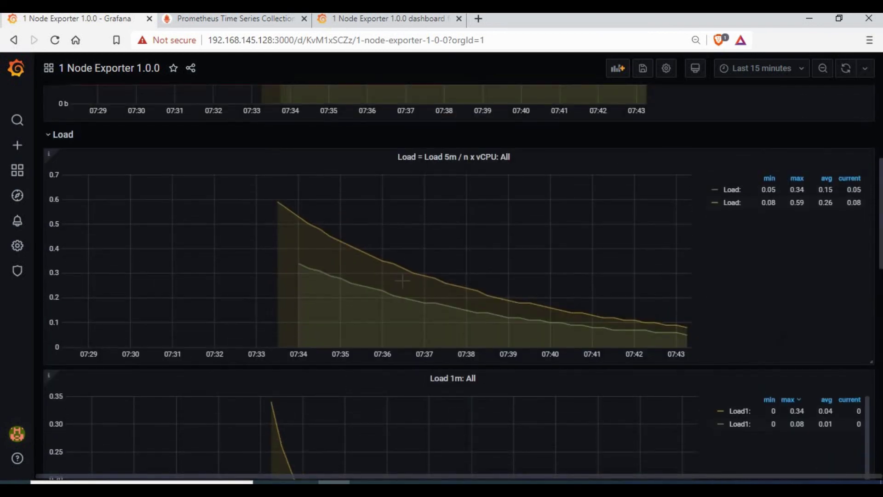
pyautogui.scroll(-14, 402, 280)
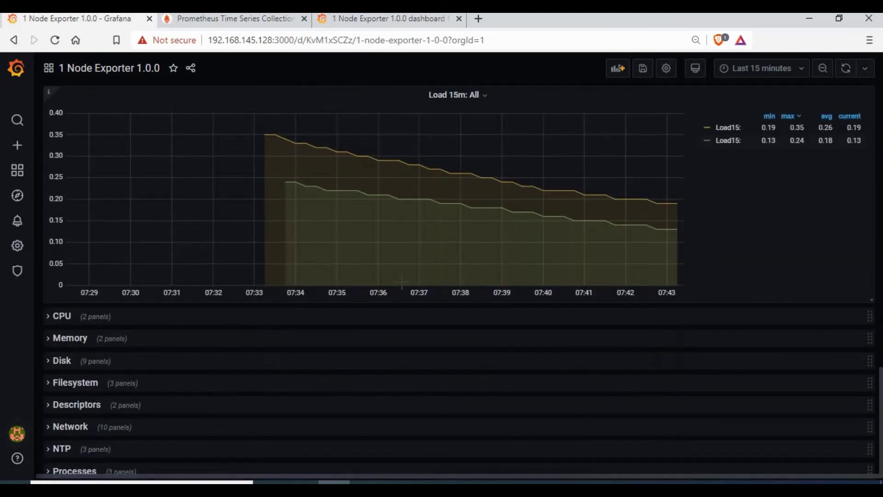
pyautogui.scroll(3, 402, 281)
pyautogui.scroll(-2, 402, 282)
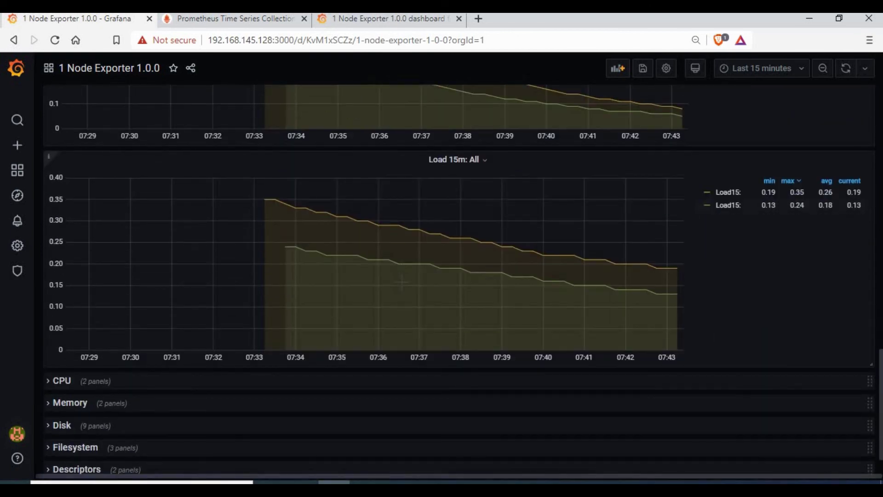
pyautogui.scroll(-2, 402, 281)
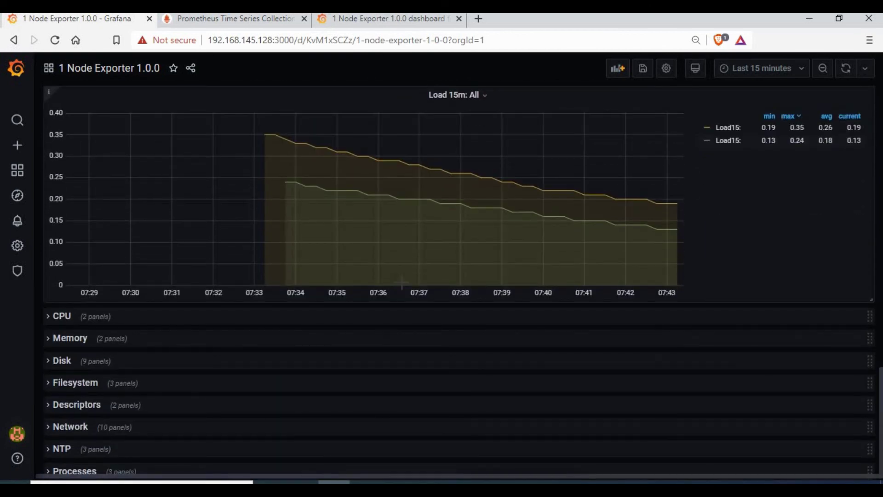
pyautogui.click(53, 316)
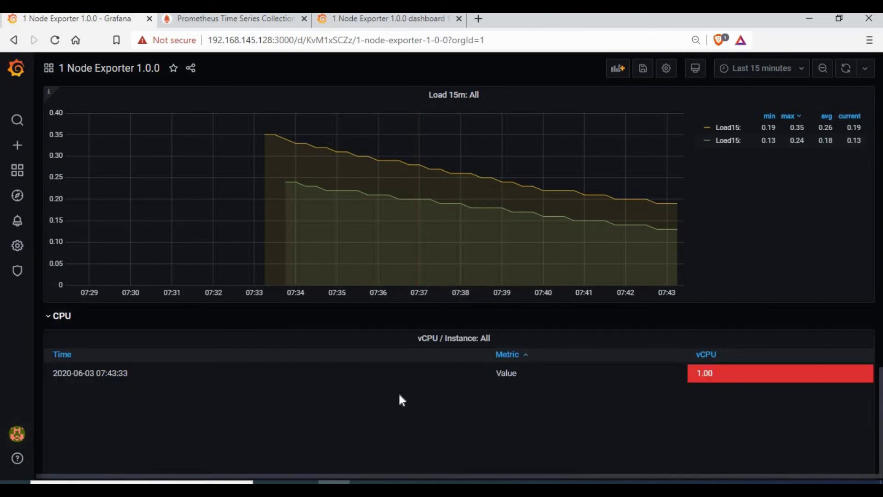
pyautogui.scroll(-4, 285, 233)
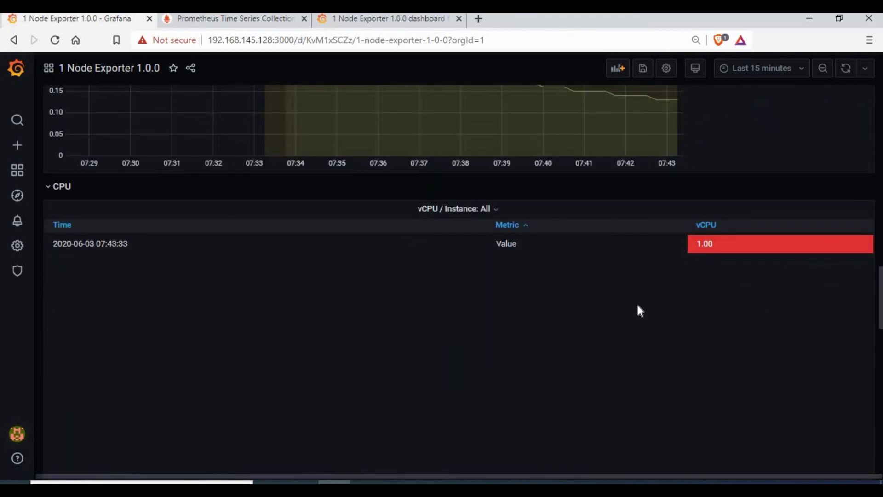
pyautogui.scroll(-5, 638, 310)
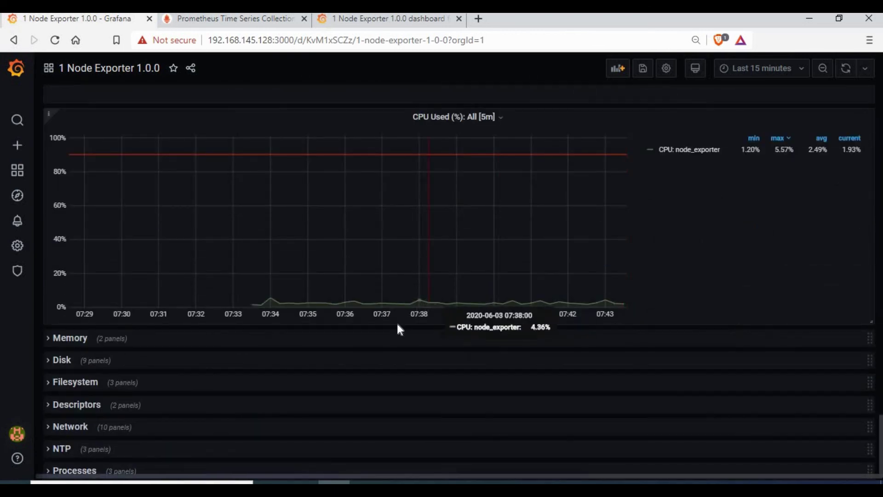
# Expand the Memory and Disk rows and scroll through the disk panels
pyautogui.click(40, 338)
pyautogui.scroll(-1, 278, 350)
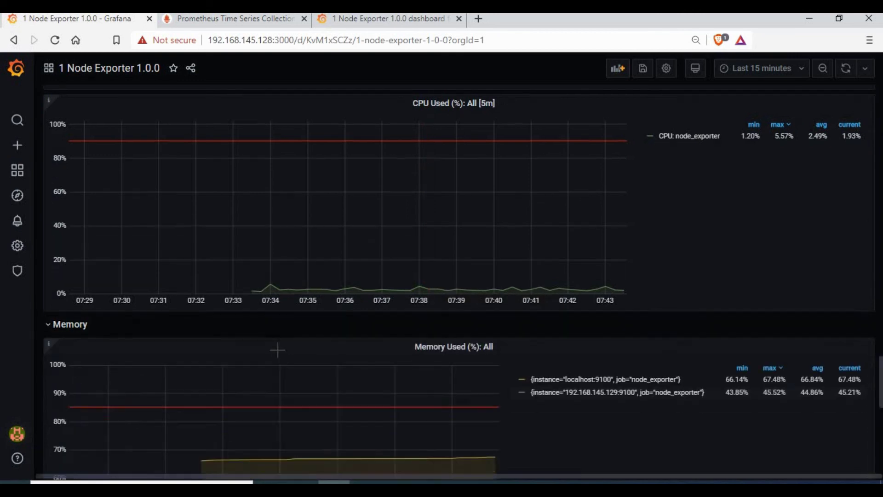
pyautogui.scroll(-10, 277, 350)
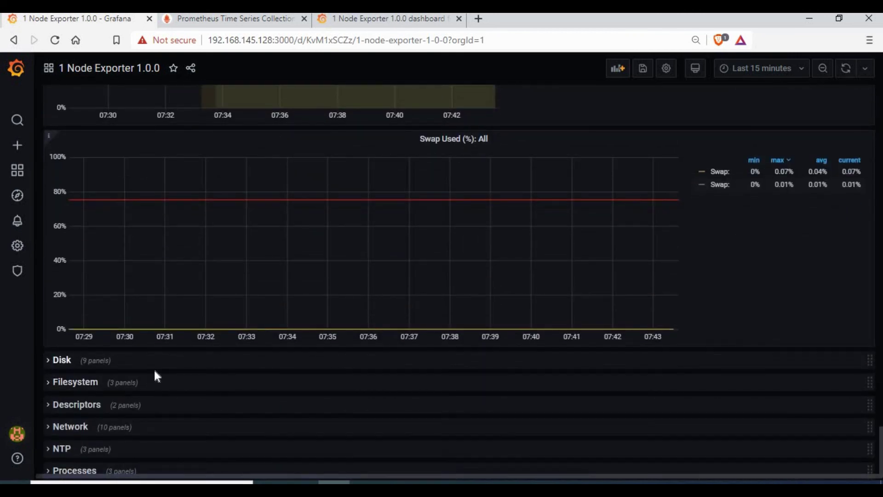
pyautogui.click(173, 362)
pyautogui.scroll(-10, 173, 362)
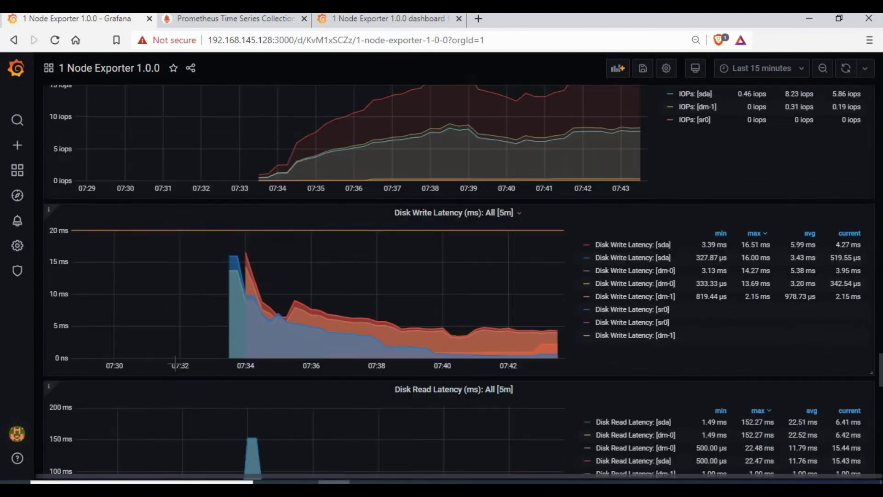
pyautogui.scroll(-15, 175, 363)
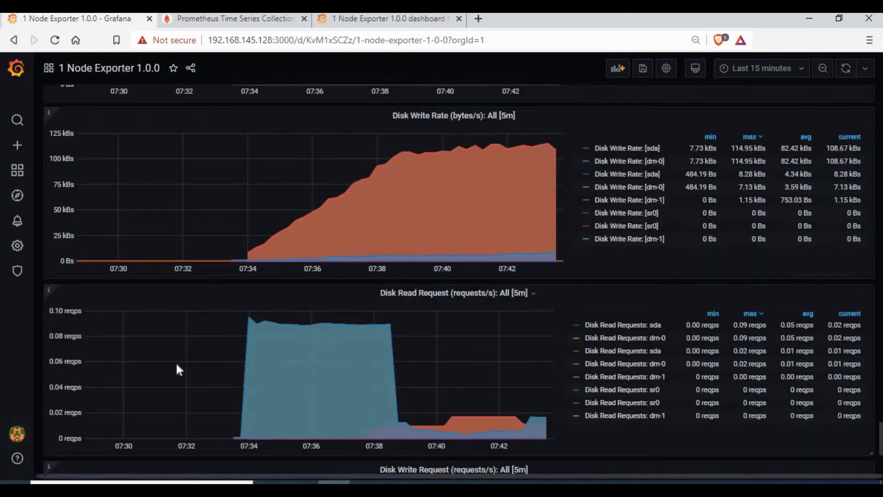
pyautogui.scroll(-3, 350, 299)
pyautogui.scroll(-3, 350, 318)
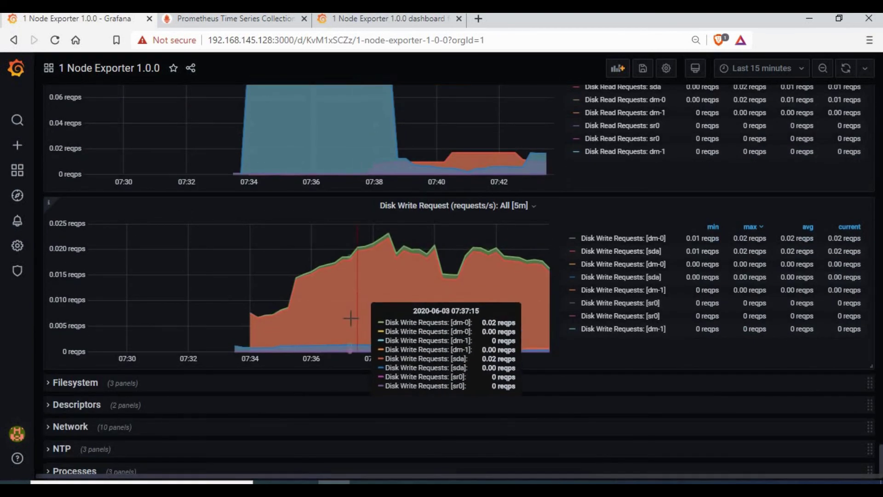
pyautogui.scroll(4, 351, 318)
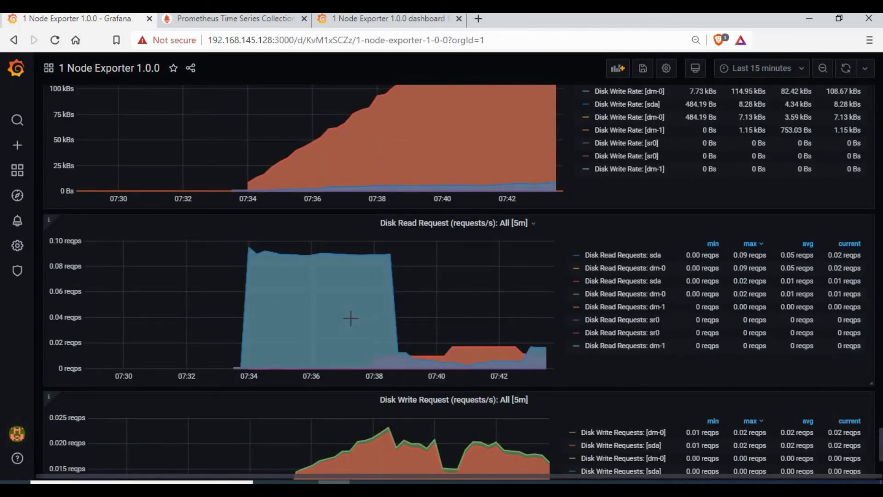
# Set the browser zoom on the Node Exporter dashboard to 75%, then scroll back up
pyautogui.hotkey('ctrl', '-')
pyautogui.hotkey('ctrl', '-')
pyautogui.hotkey('ctrl', '-')
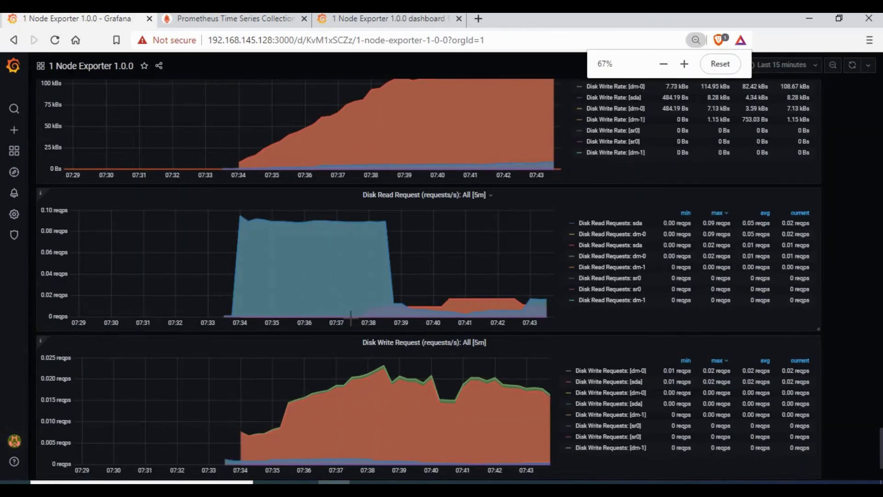
pyautogui.hotkey('ctrl', '+')
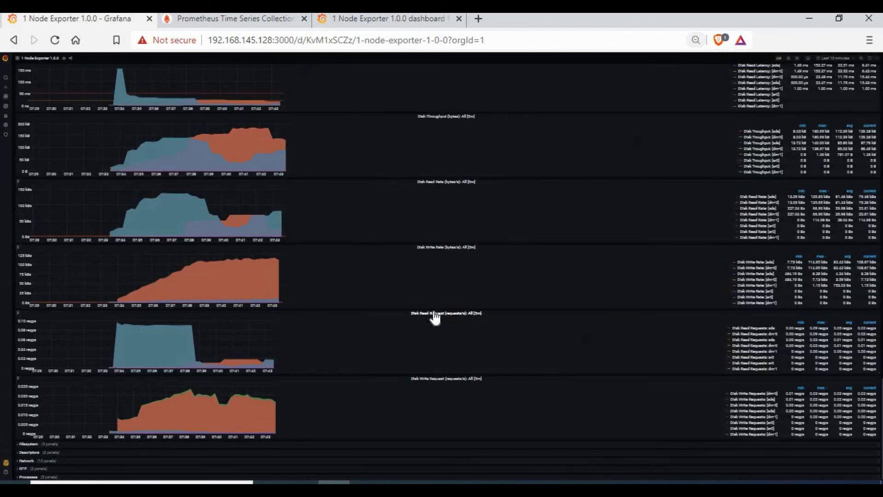
pyautogui.hotkey('ctrl', '+')
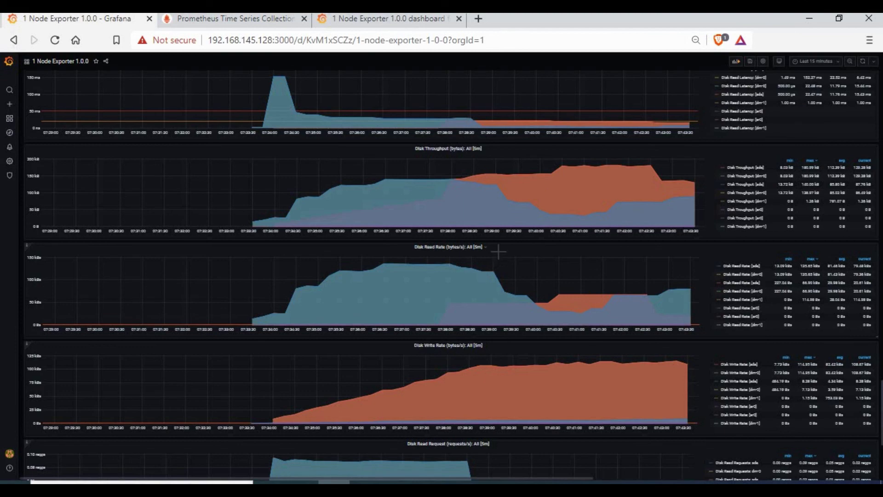
pyautogui.hotkey('ctrl', '+')
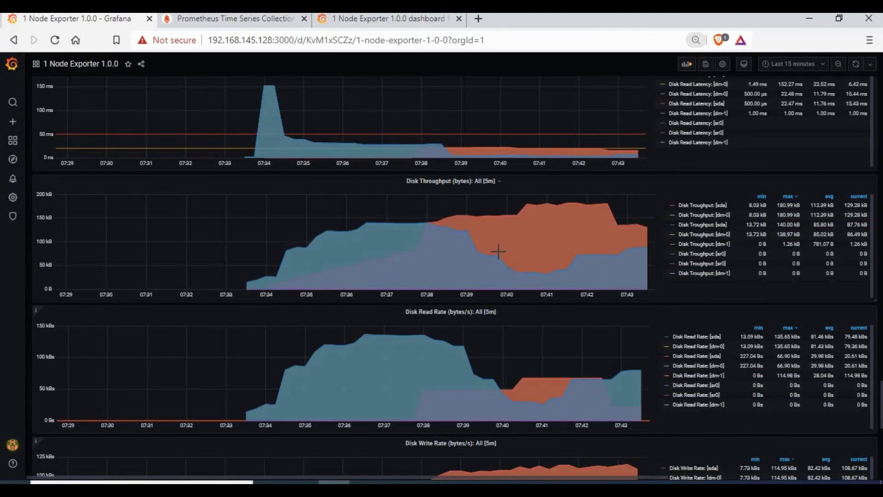
pyautogui.hotkey('ctrl', '+')
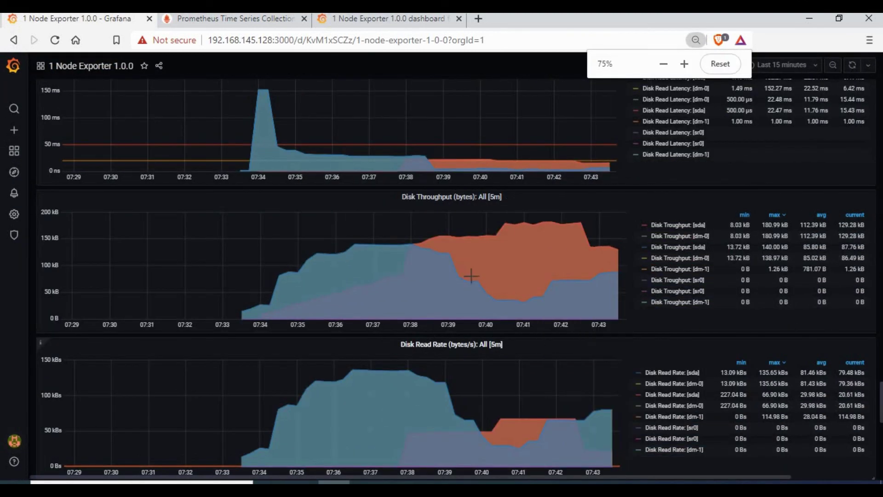
pyautogui.scroll(6, 470, 276)
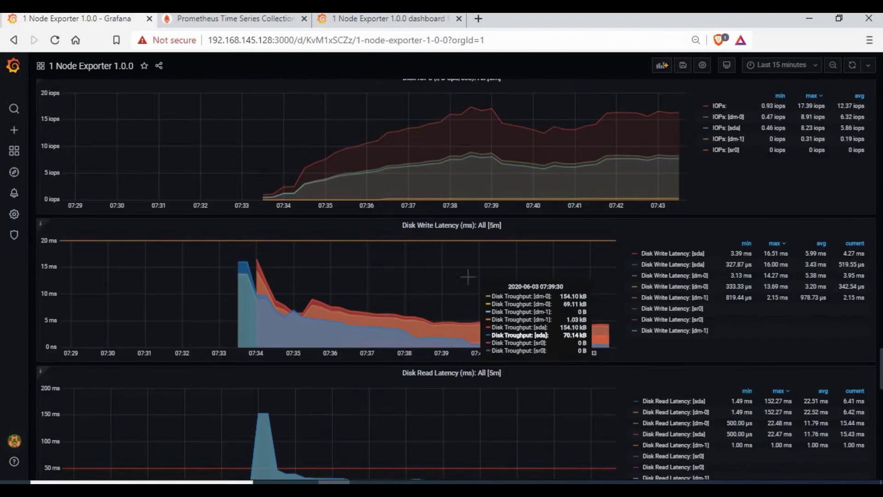
pyautogui.scroll(10, 468, 276)
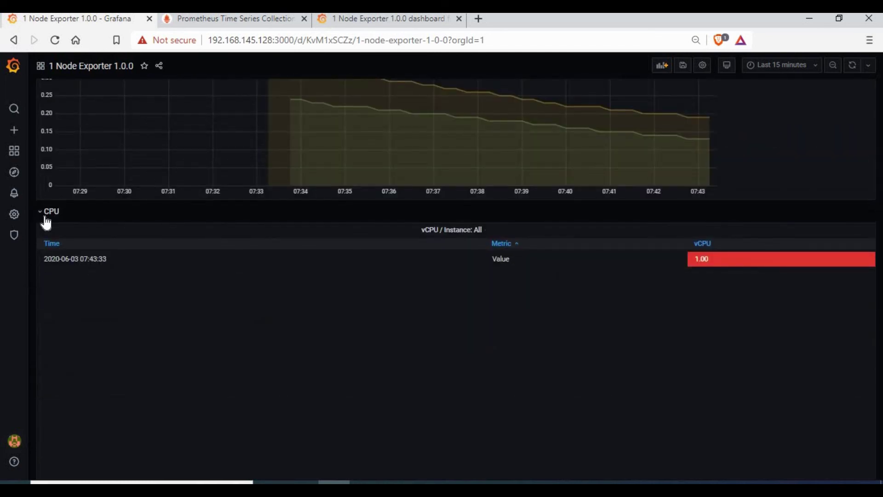
# Collapse the CPU and Load rows of the dashboard
pyautogui.click(51, 211)
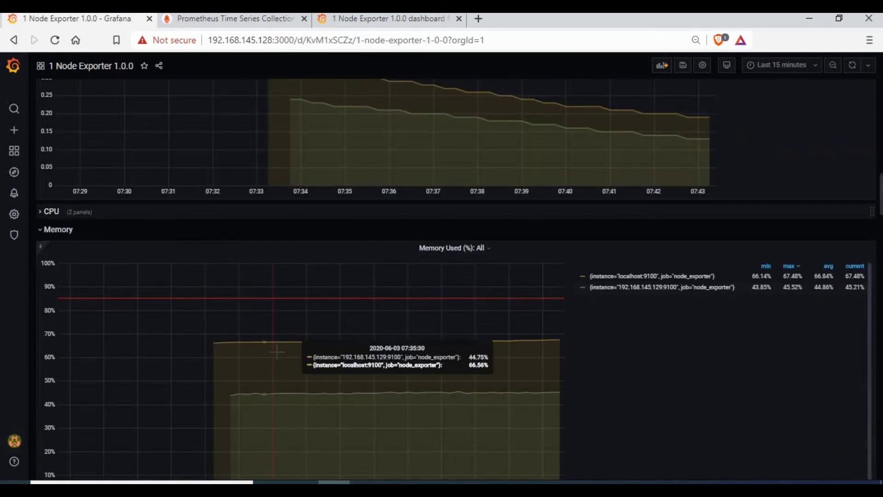
pyautogui.scroll(3, 113, 269)
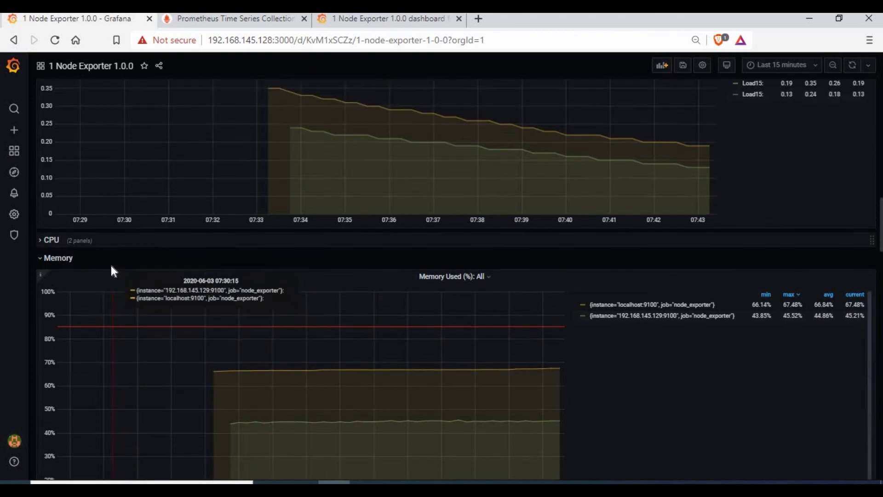
pyautogui.scroll(10, 95, 352)
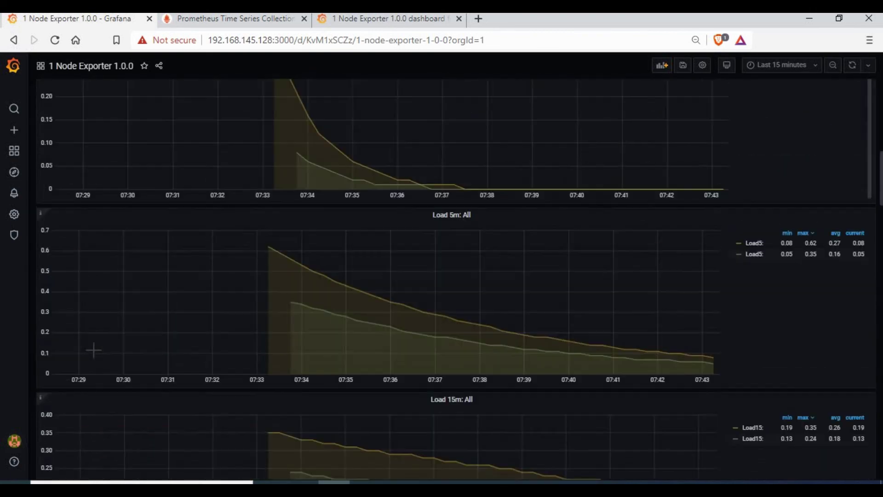
pyautogui.scroll(3, 86, 313)
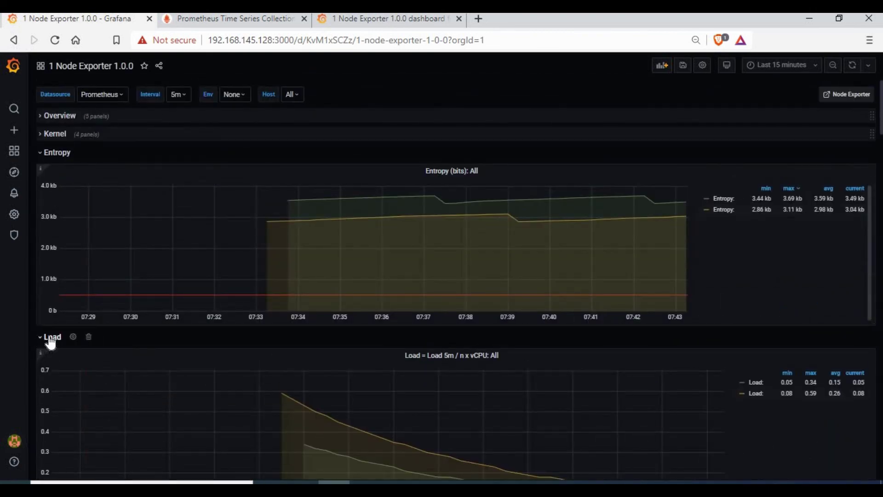
pyautogui.click(48, 339)
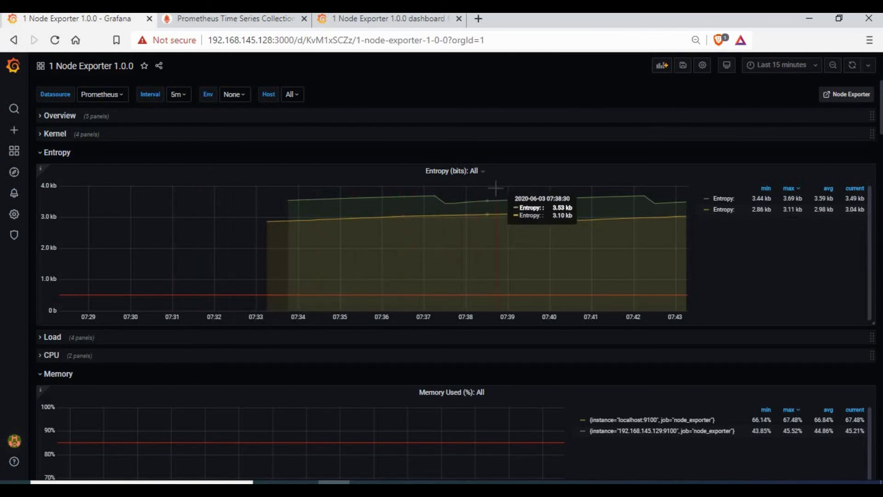
# Collapse the Memory row, leaving the Disk row's I/O utilisation and IOPs graphs open
pyautogui.scroll(-1, 496, 188)
pyautogui.scroll(-1, 496, 188)
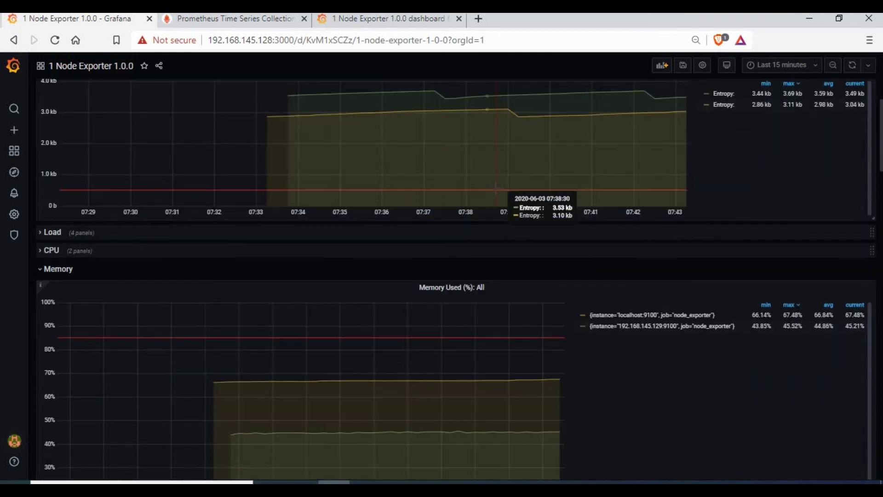
pyautogui.click(41, 247)
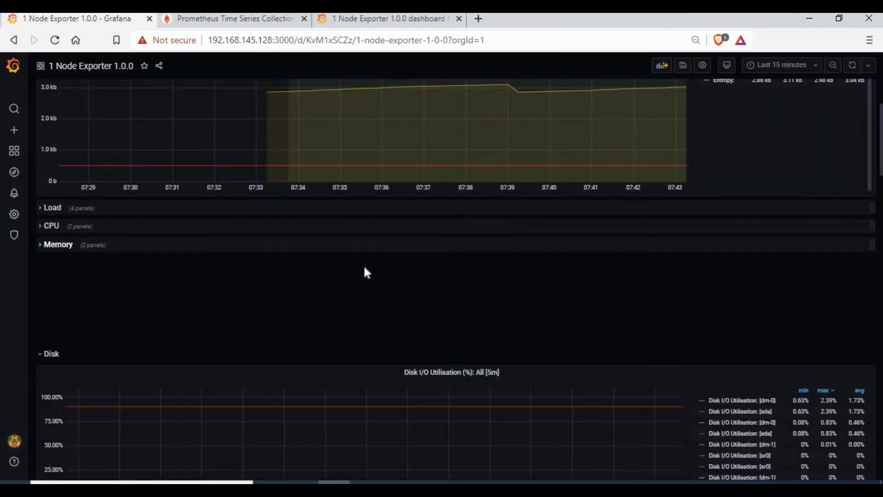
pyautogui.scroll(-1, 392, 230)
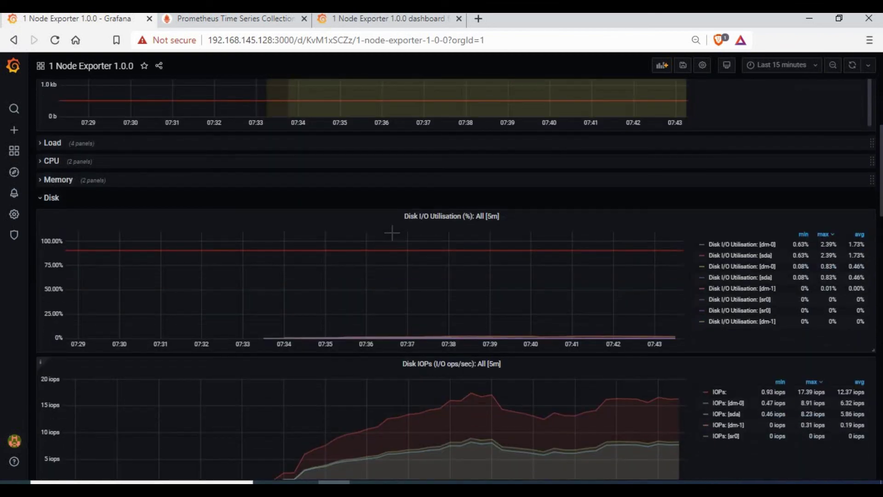
pyautogui.scroll(-1, 392, 233)
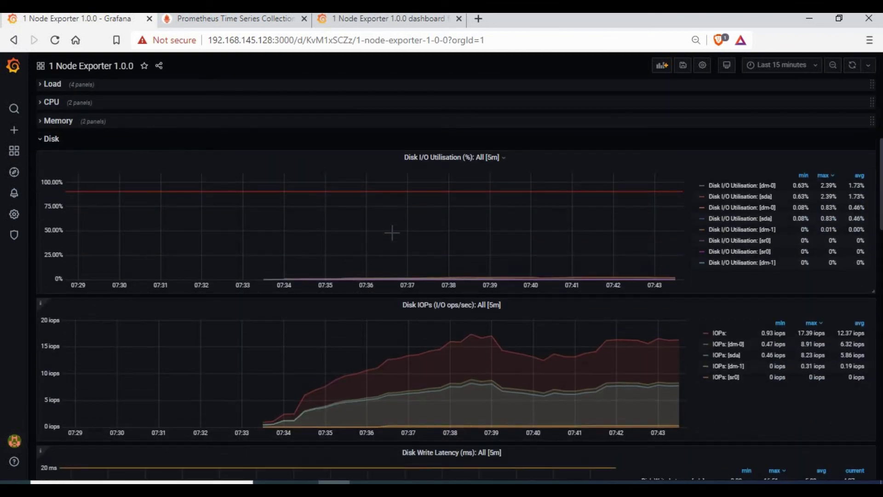
pyautogui.scroll(1, 392, 233)
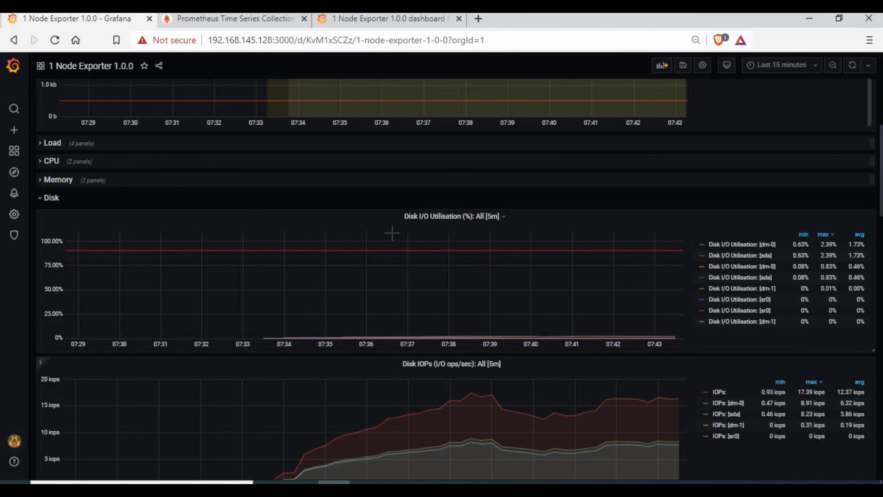
pyautogui.moveTo(357, 246)
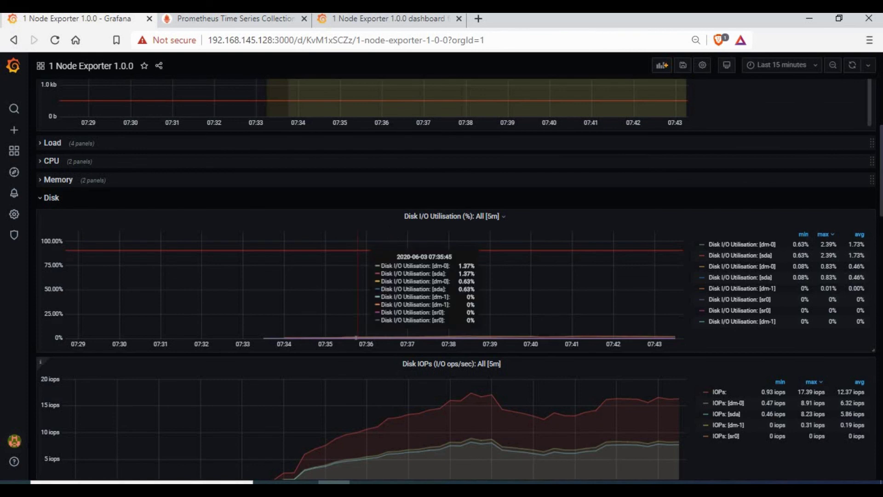
pyautogui.scroll(-1, 845, 197)
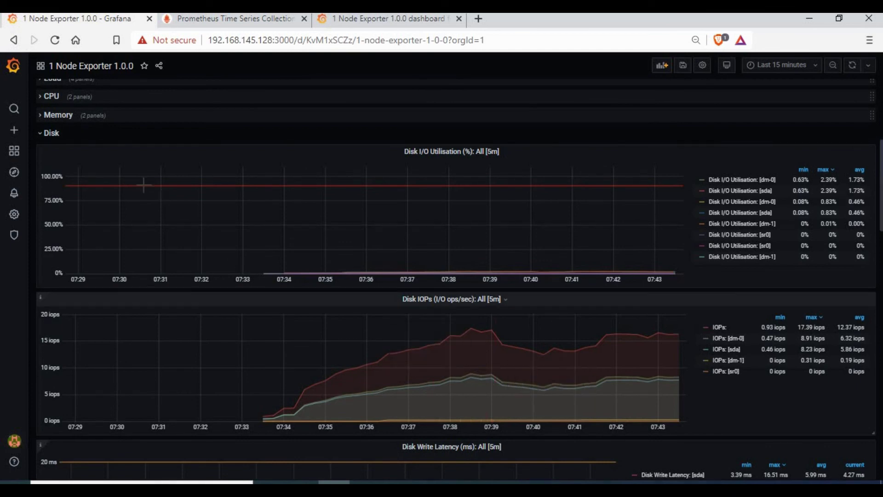
# Leave '1 Node Exporter 1.0.0' via the Grafana logo, discarding its unsaved changes
pyautogui.click(13, 66)
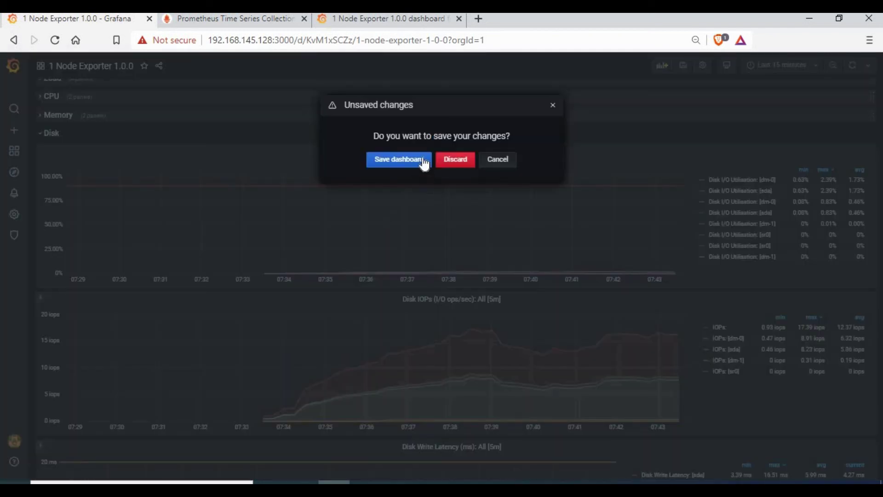
pyautogui.click(449, 159)
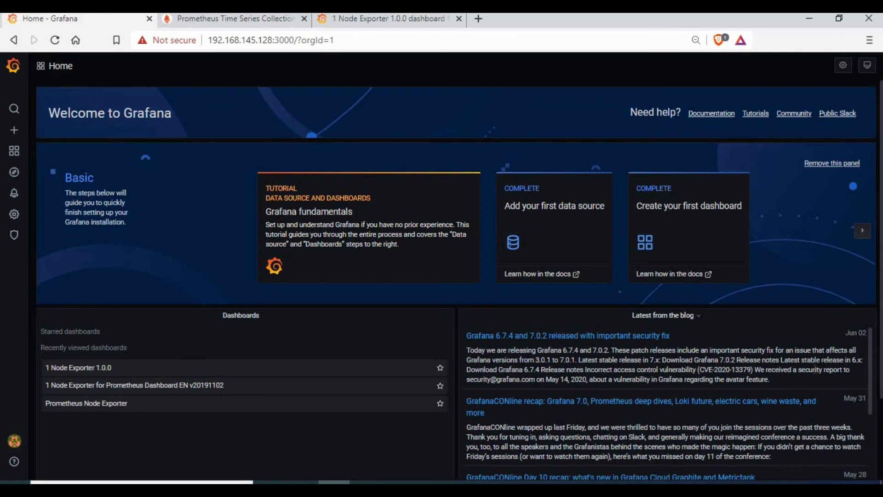